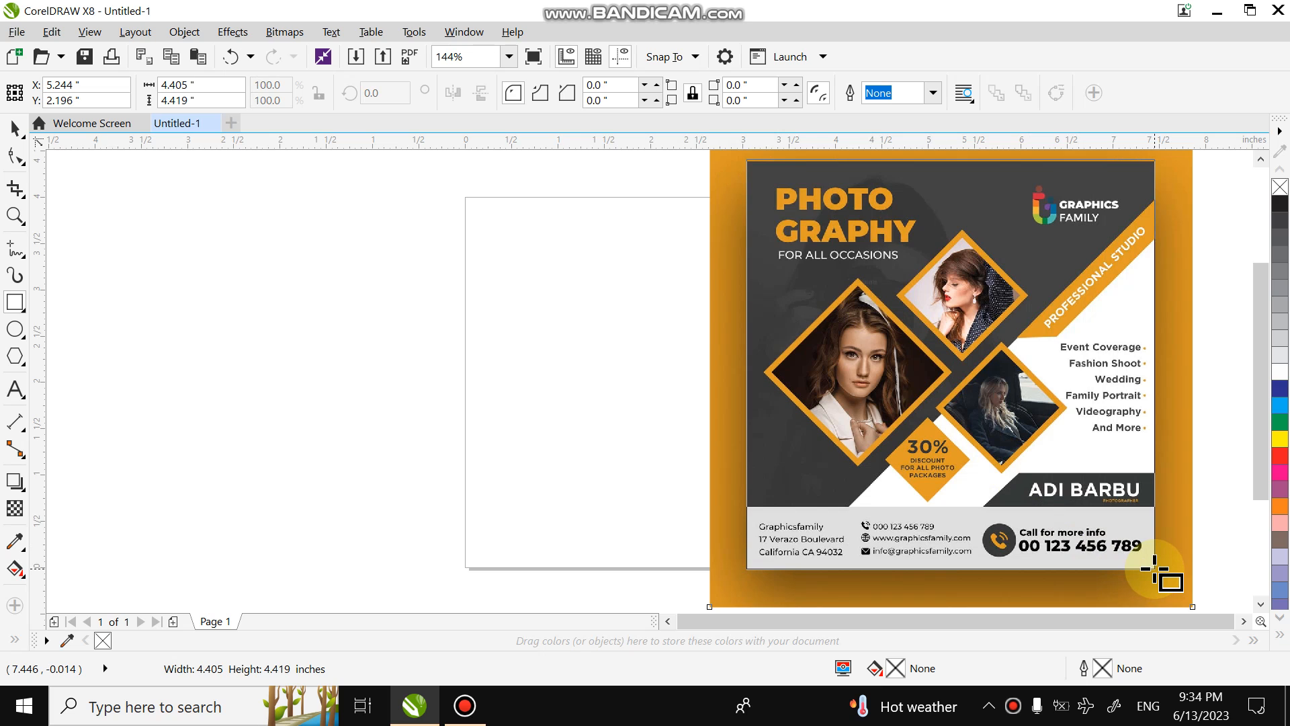
# Draw a rectangle about 4.41 by 4.43 inches around the flyer panel inside the orange background
pyautogui.moveTo(1155, 574); pyautogui.dragTo(1156, 575)
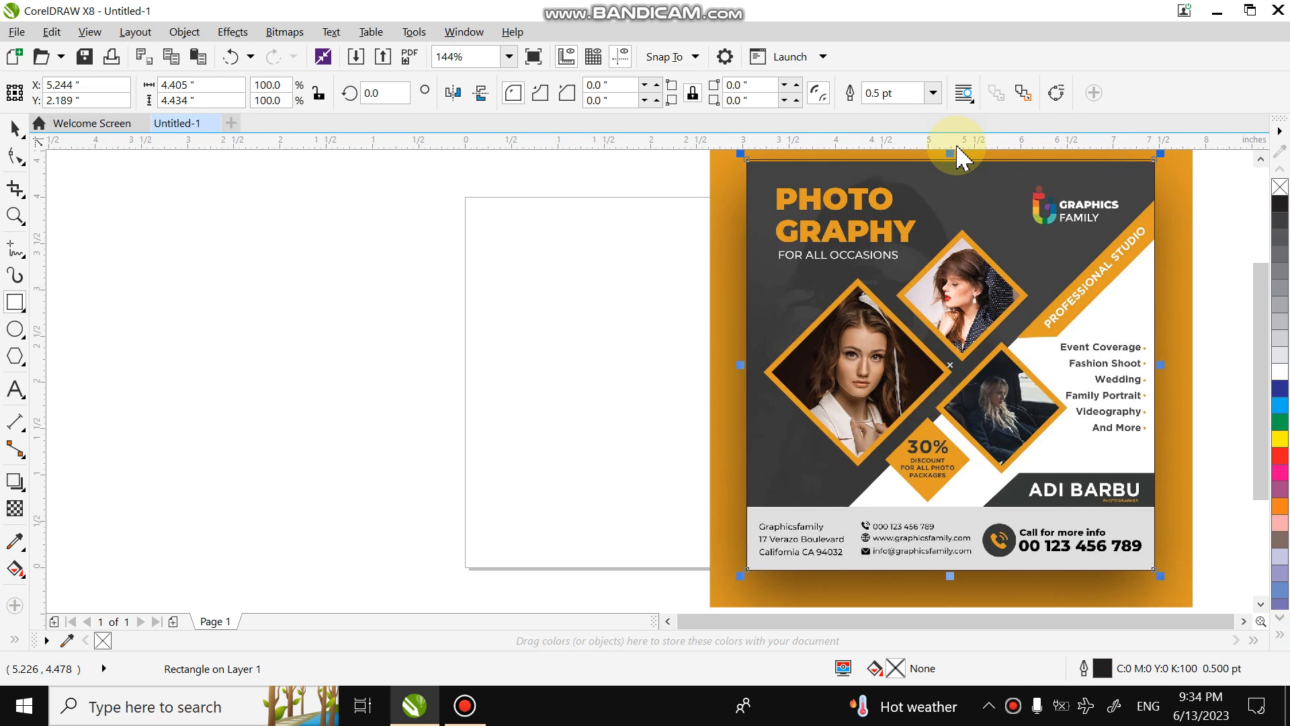
pyautogui.moveTo(952, 154); pyautogui.dragTo(954, 210)
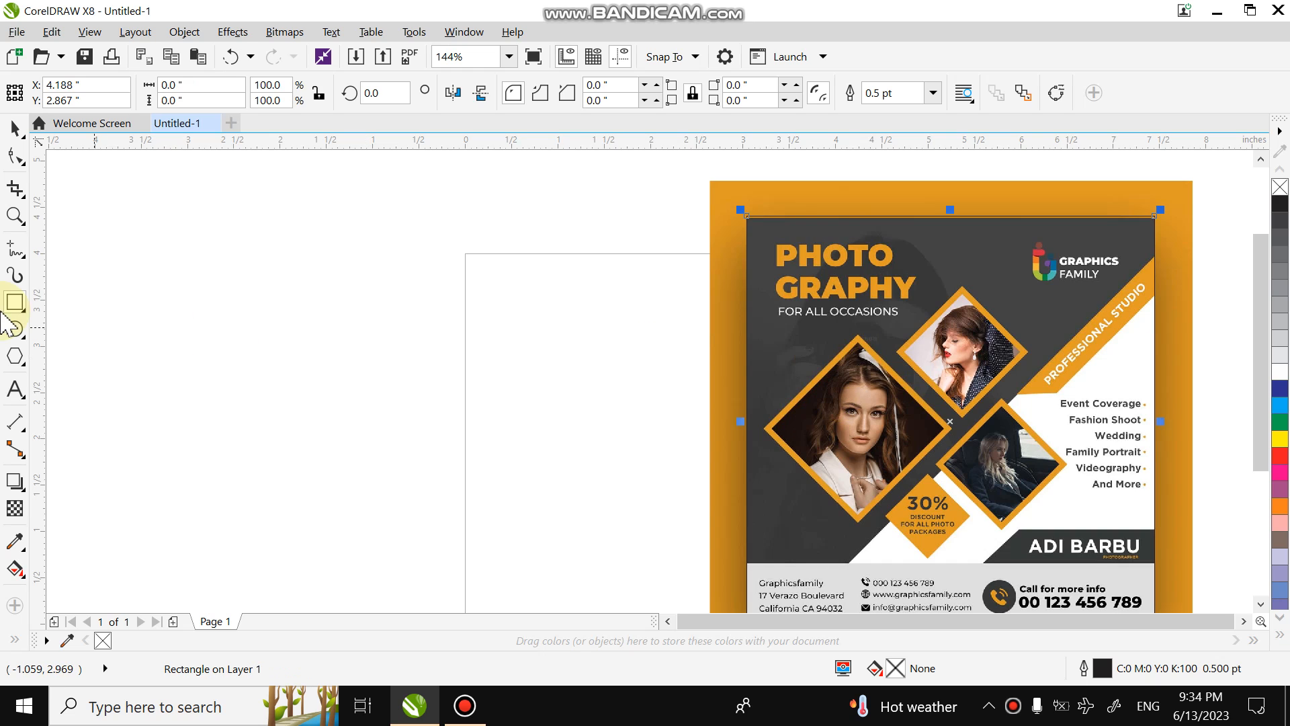
# Draw a polygon about 1.58 by 1.68 inches near the page's upper-left corner and give it 4 sides
pyautogui.click(25, 364)
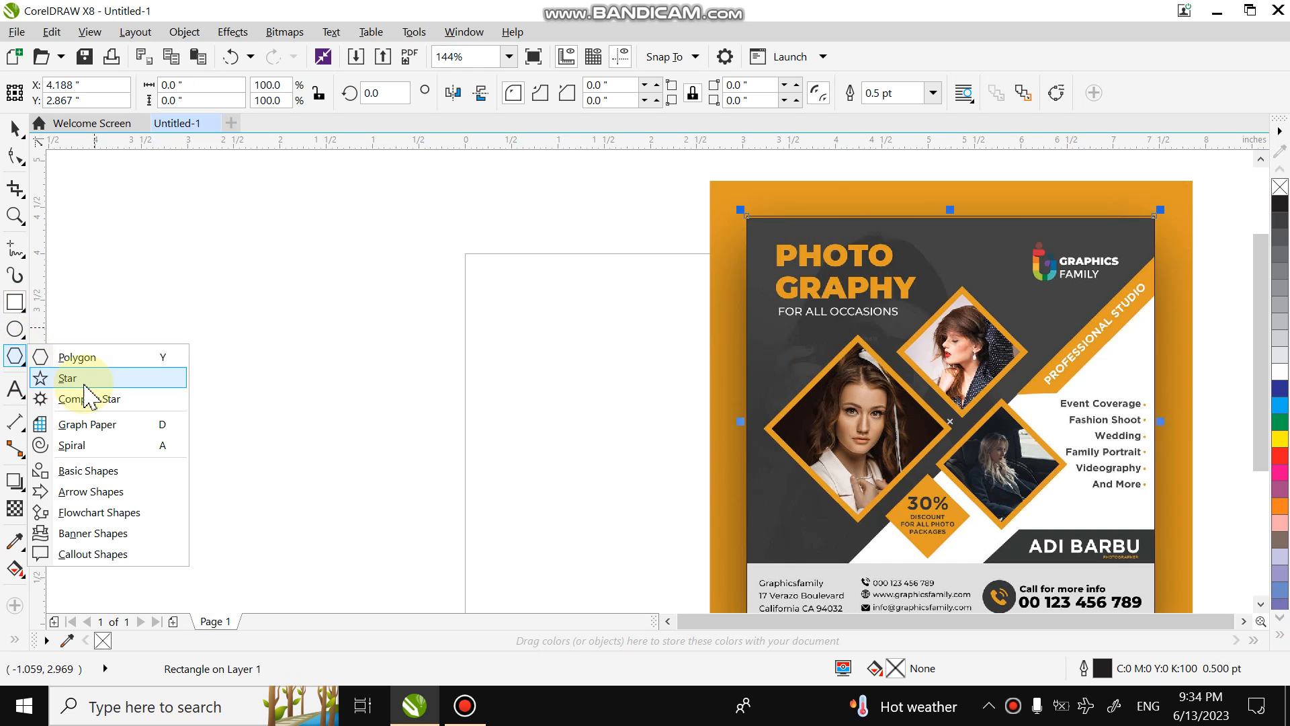
pyautogui.click(108, 361)
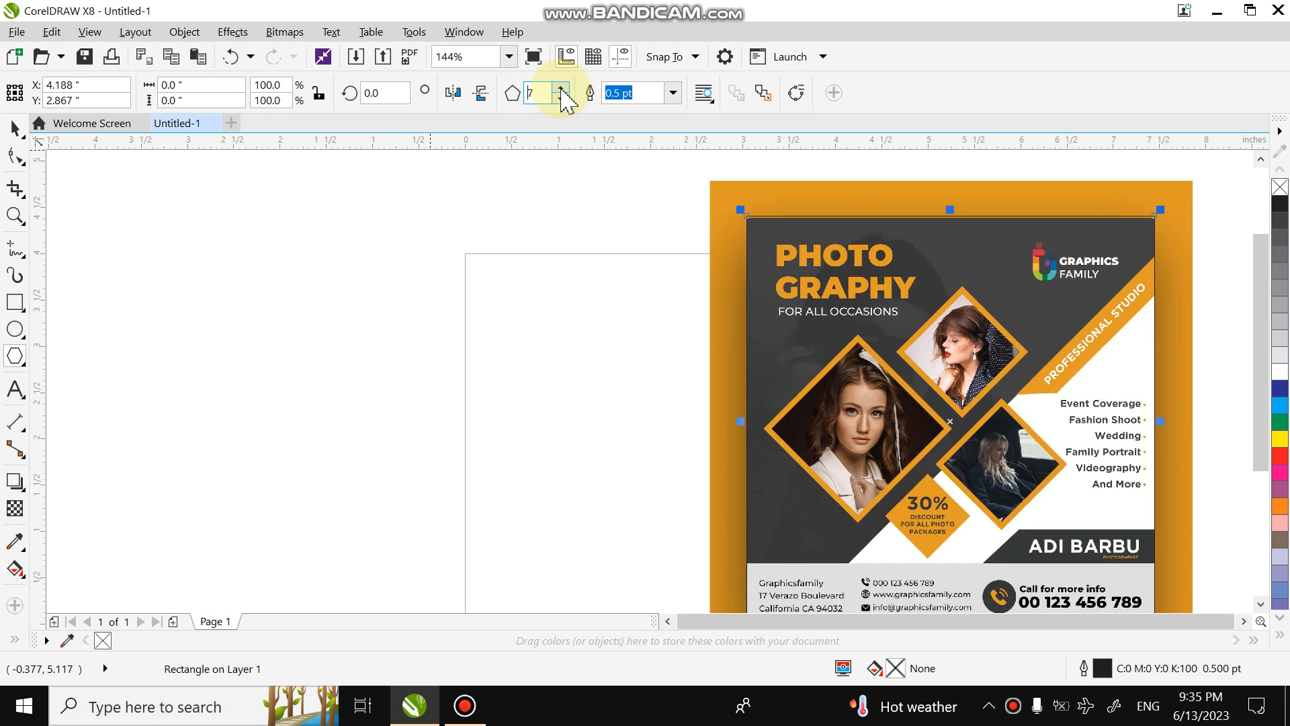
pyautogui.click(561, 91)
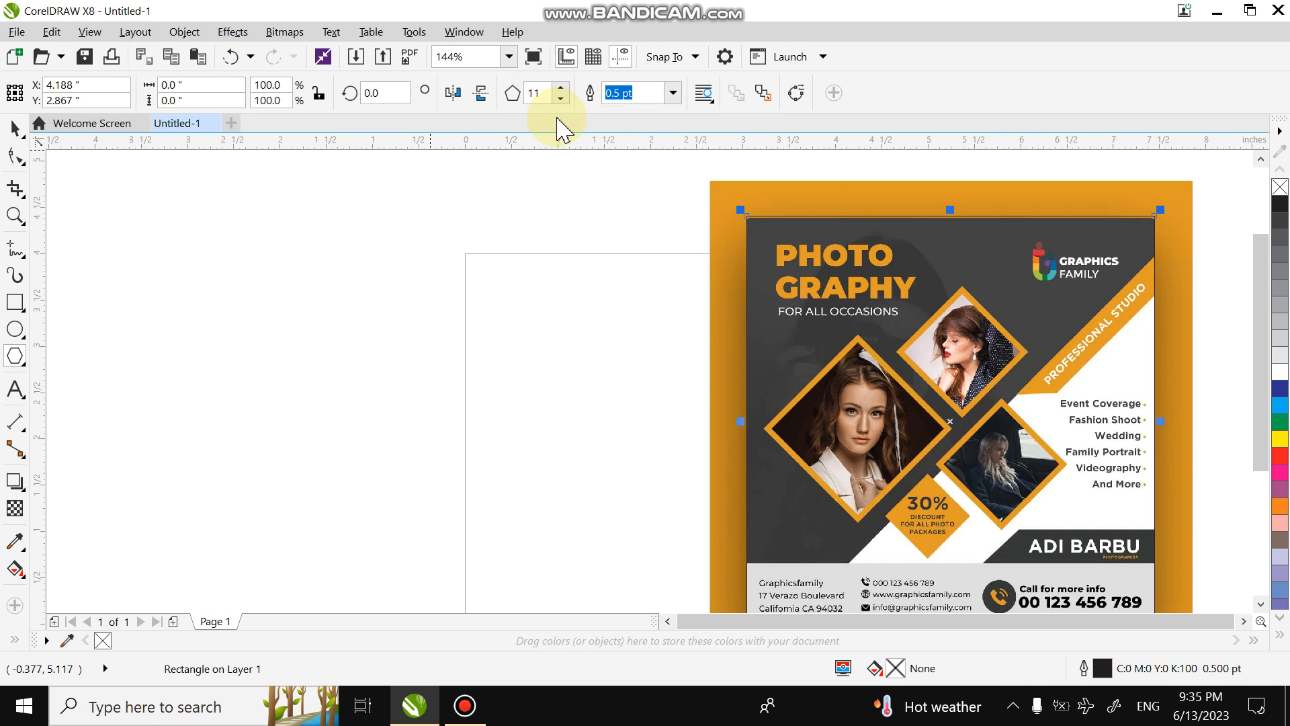
pyautogui.moveTo(457, 195); pyautogui.dragTo(599, 345)
pyautogui.click(560, 100)
pyautogui.click(561, 100)
pyautogui.click(561, 100)
pyautogui.click(561, 99)
pyautogui.click(560, 99)
pyautogui.click(560, 99)
pyautogui.click(560, 100)
pyautogui.click(561, 99)
pyautogui.click(561, 88)
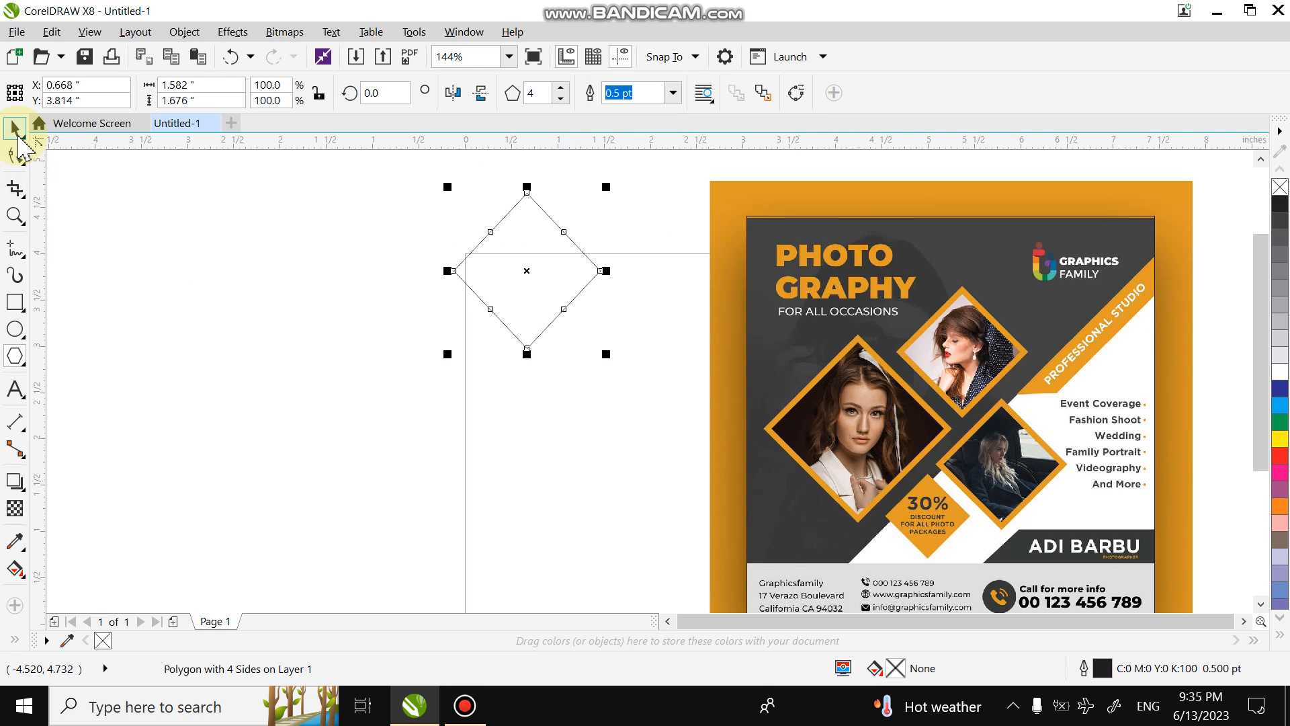
# Move the four-sided polygon onto the flyer's largest diamond photo and set its outline width to 3.0 pt
pyautogui.click(16, 129)
pyautogui.moveTo(522, 278); pyautogui.dragTo(852, 435)
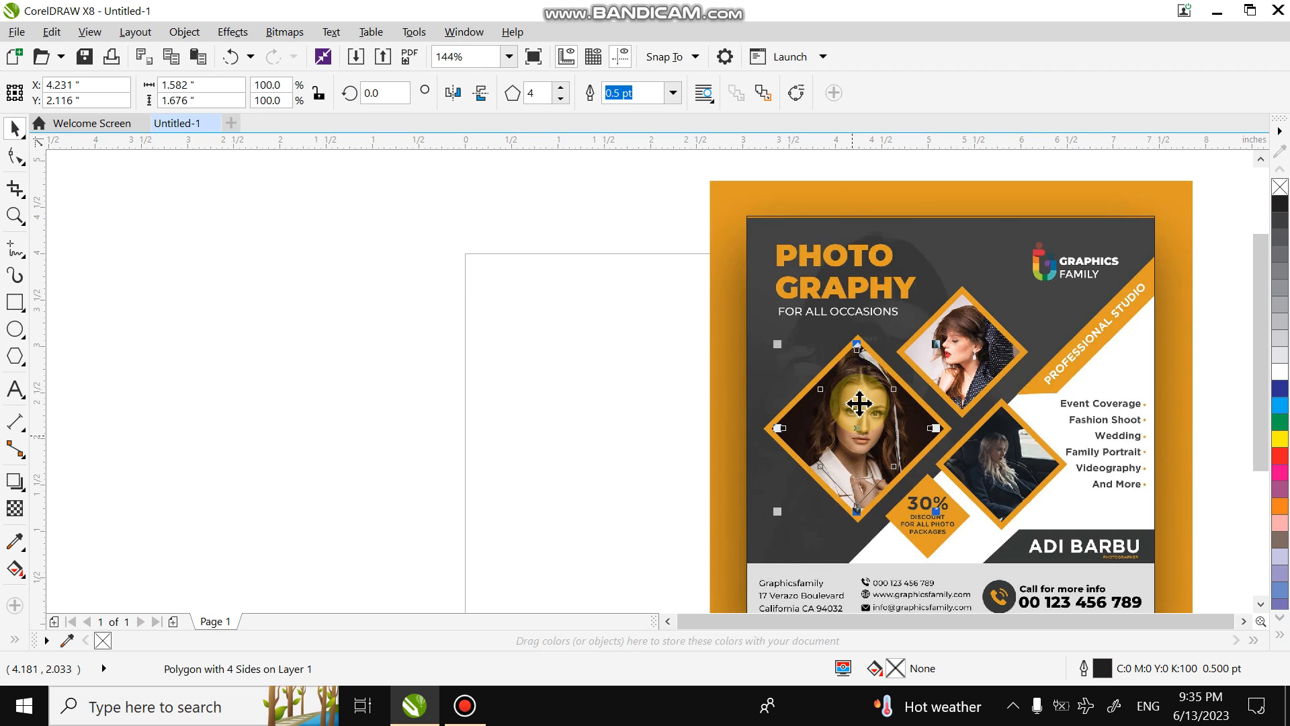
pyautogui.click(672, 94)
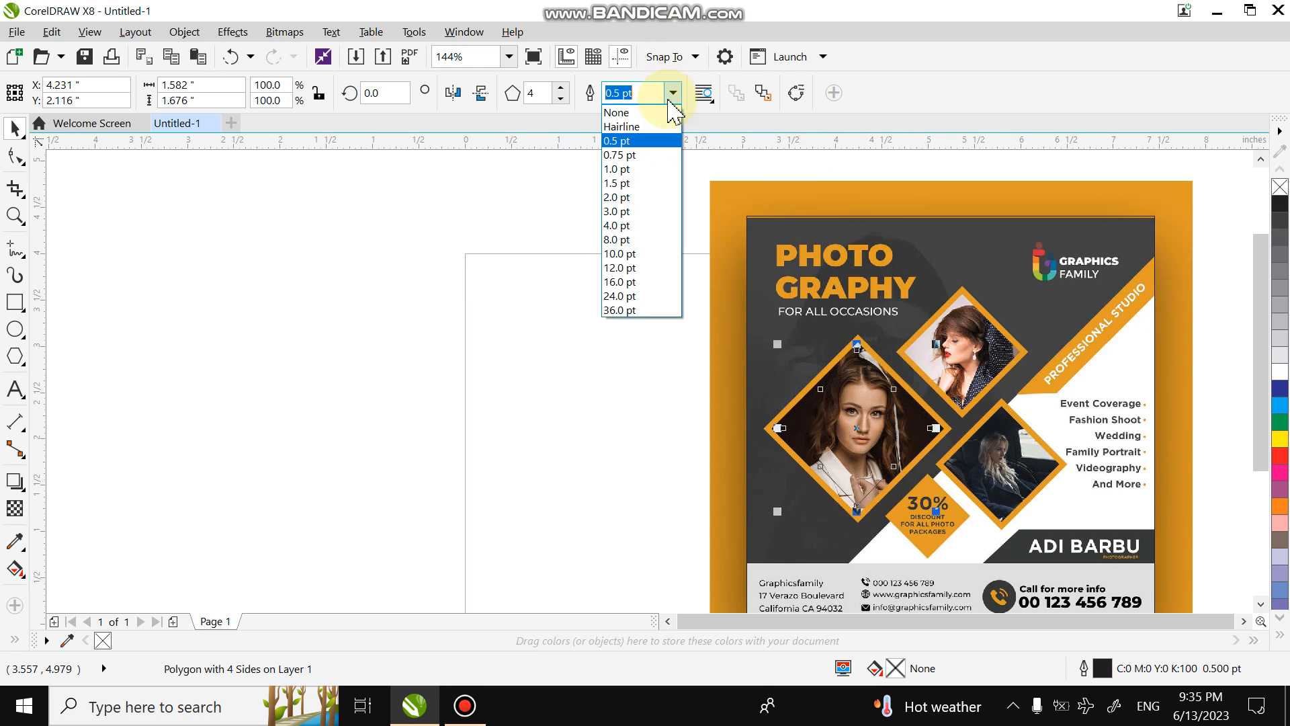
pyautogui.click(650, 219)
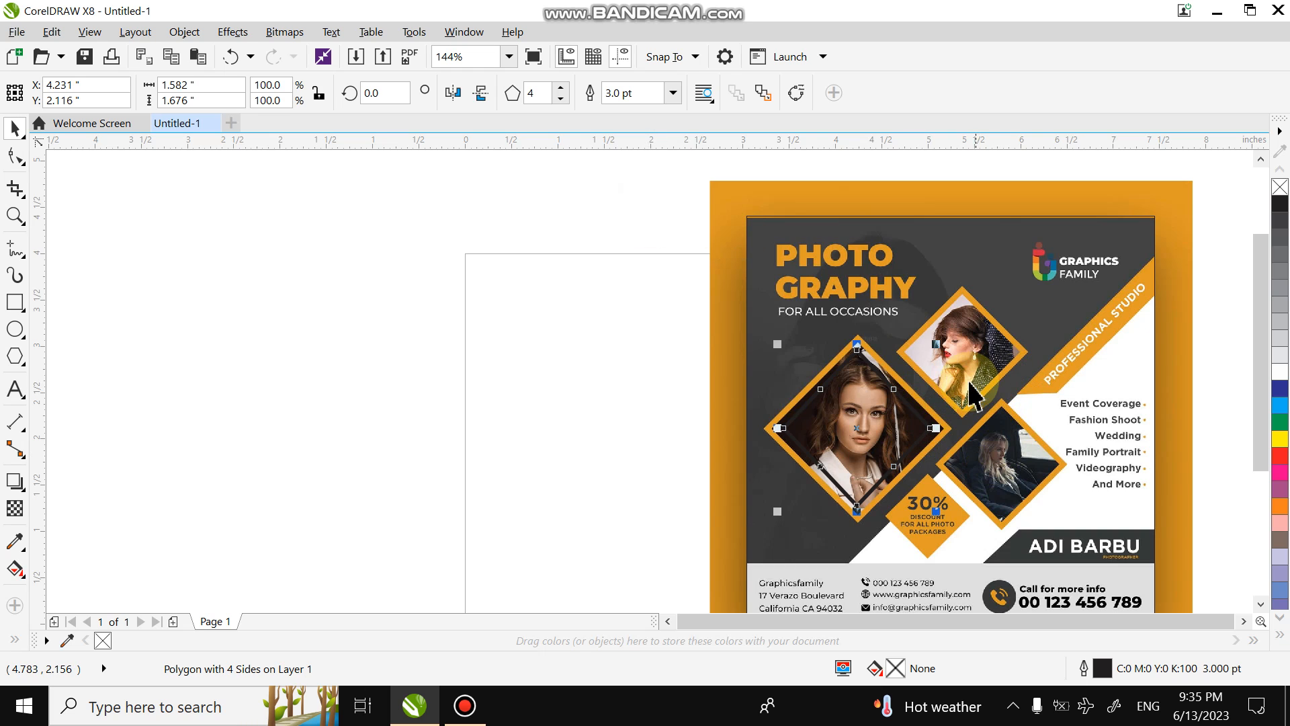
# Resize the polygon to about 1.95 by 1.94 inches so it fits the large diamond photo's frame
pyautogui.moveTo(936, 343); pyautogui.dragTo(946, 334)
pyautogui.moveTo(778, 510); pyautogui.dragTo(747, 525)
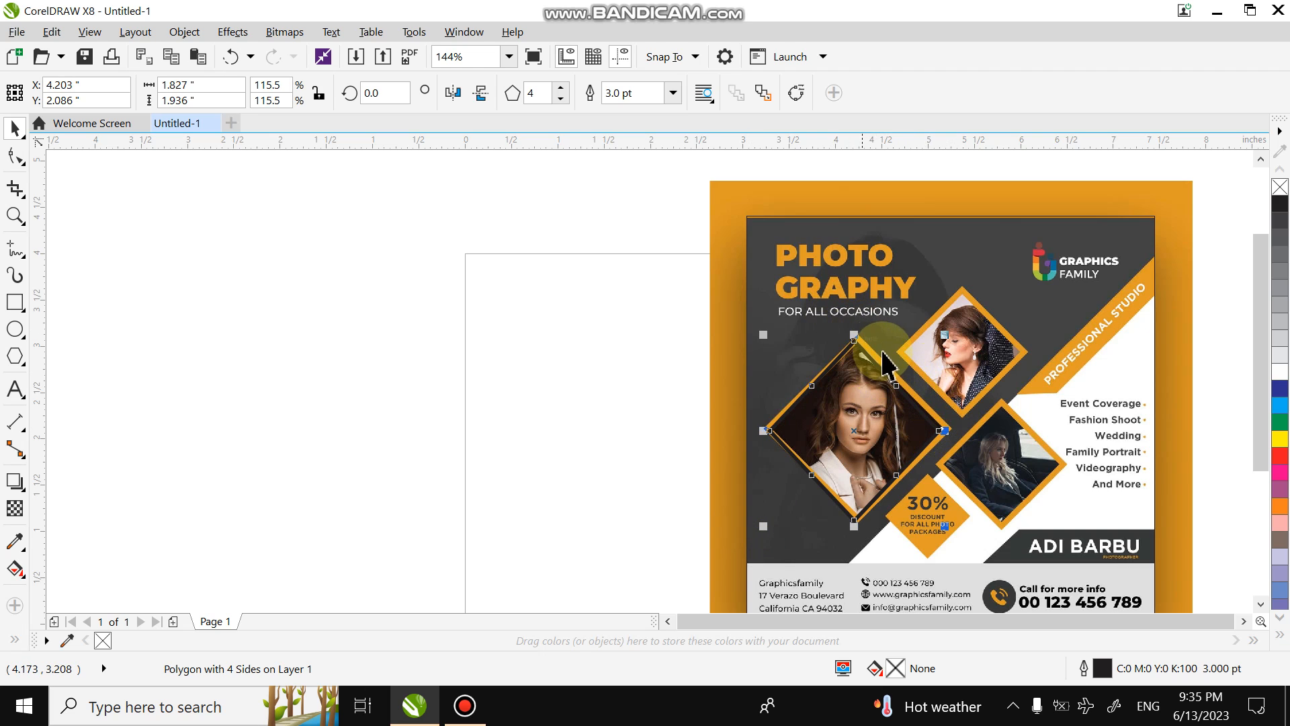
pyautogui.moveTo(948, 425); pyautogui.dragTo(915, 408)
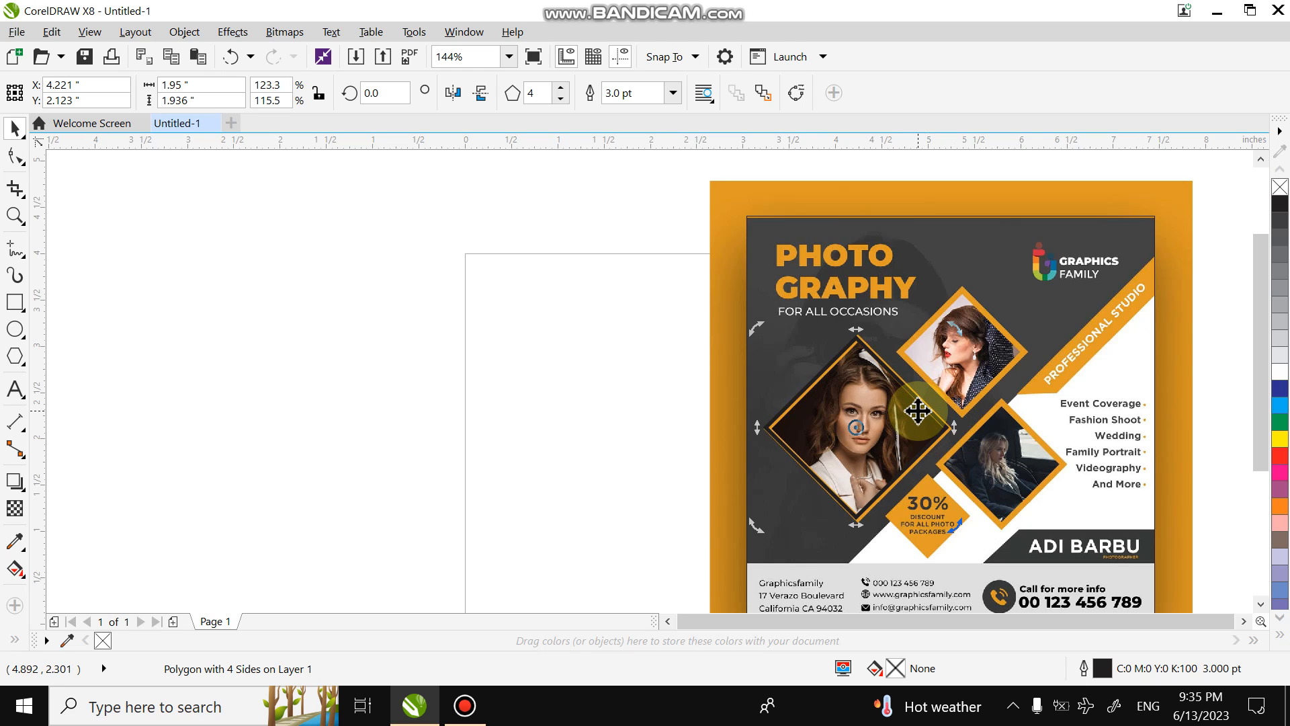
# Copy the diamond onto the upper small photo and scale the copy to about 1.29 by 1.24 inches
pyautogui.moveTo(881, 425); pyautogui.dragTo(980, 362)
pyautogui.rightClick(980, 362)
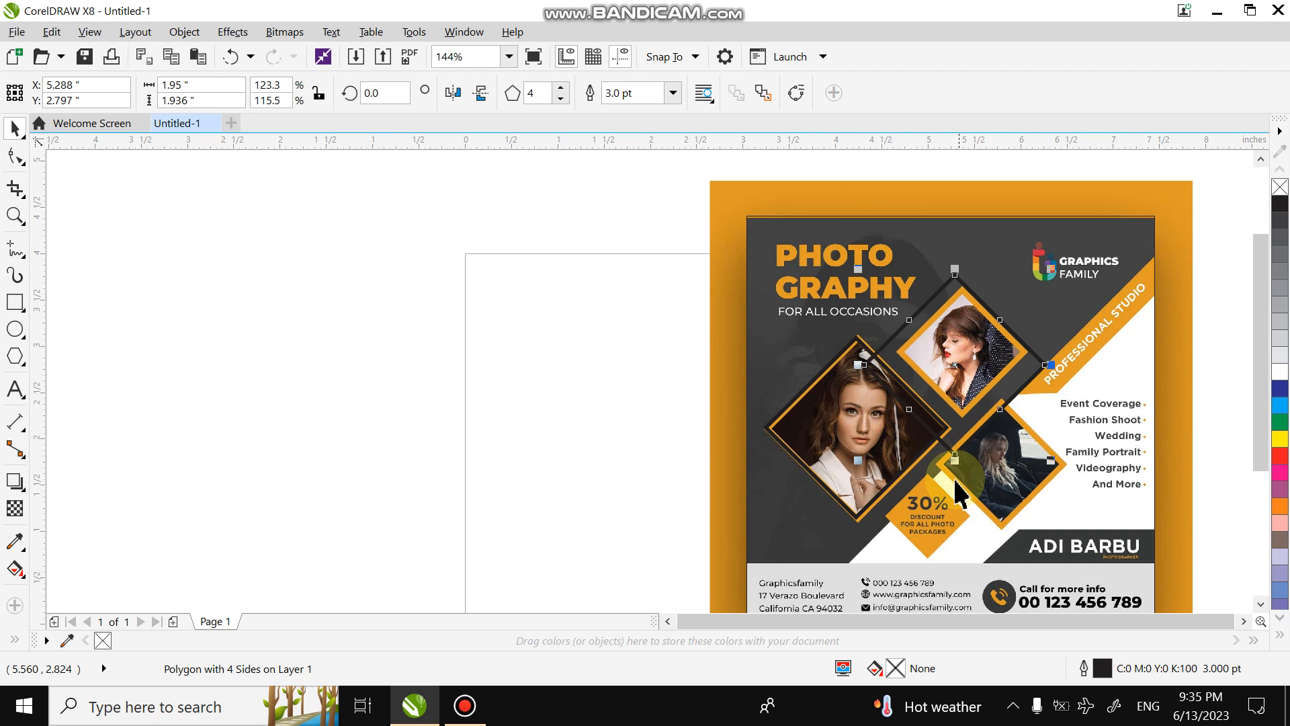
pyautogui.moveTo(954, 459); pyautogui.dragTo(954, 453)
pyautogui.moveTo(1045, 269); pyautogui.dragTo(986, 322)
pyautogui.moveTo(946, 384); pyautogui.dragTo(986, 350)
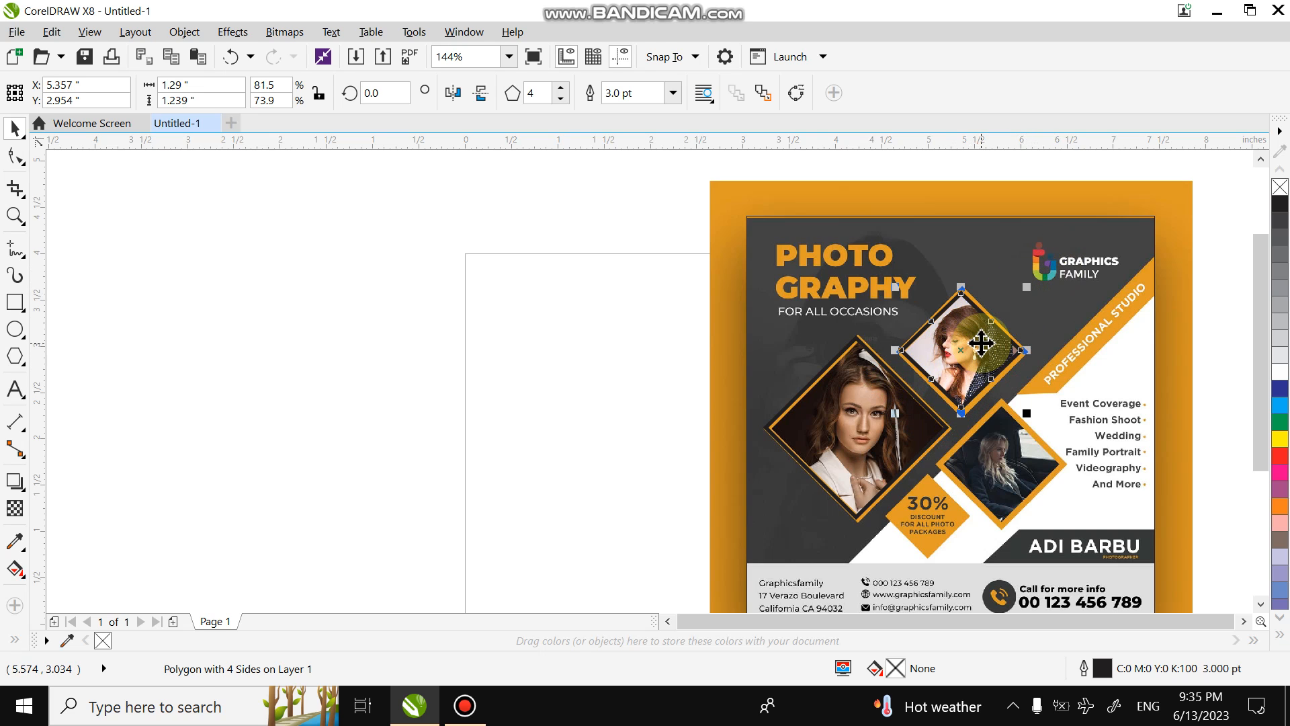
# Copy the small diamond onto the photo of the woman in the car and set the copy's outline to 8.0 pt
pyautogui.click(953, 382)
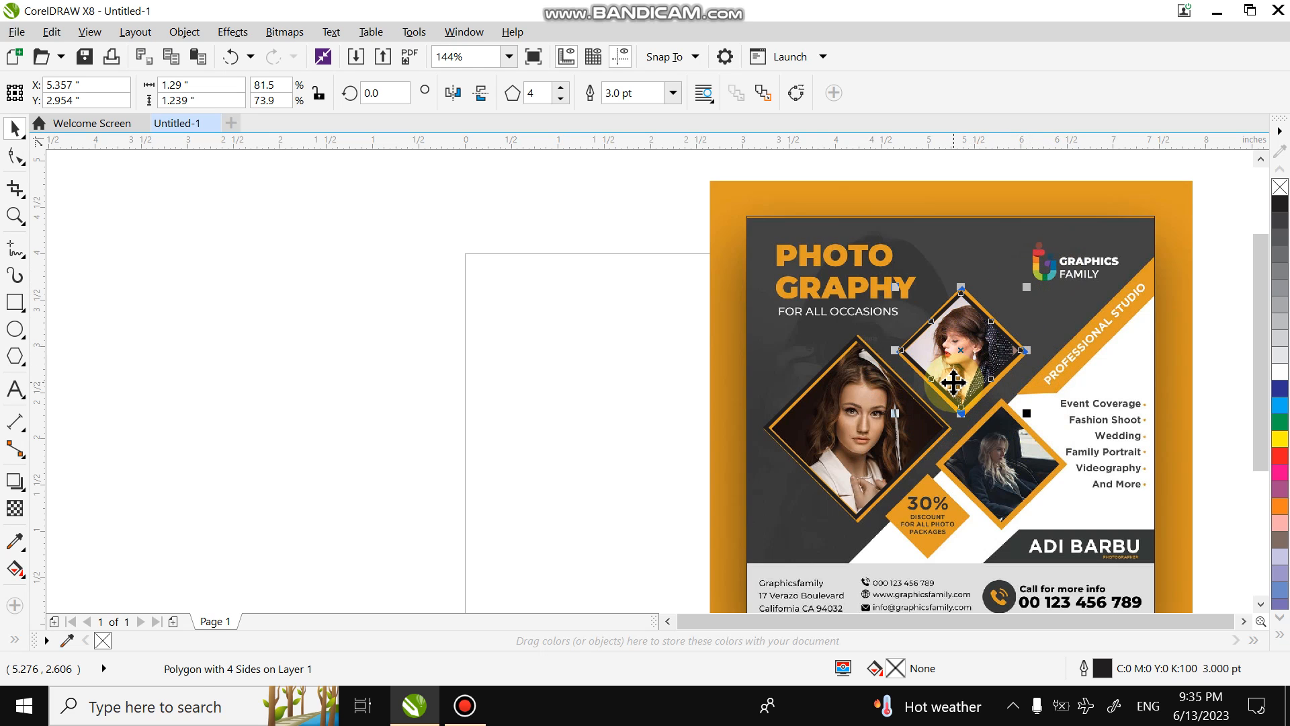
pyautogui.moveTo(953, 382); pyautogui.dragTo(1000, 462)
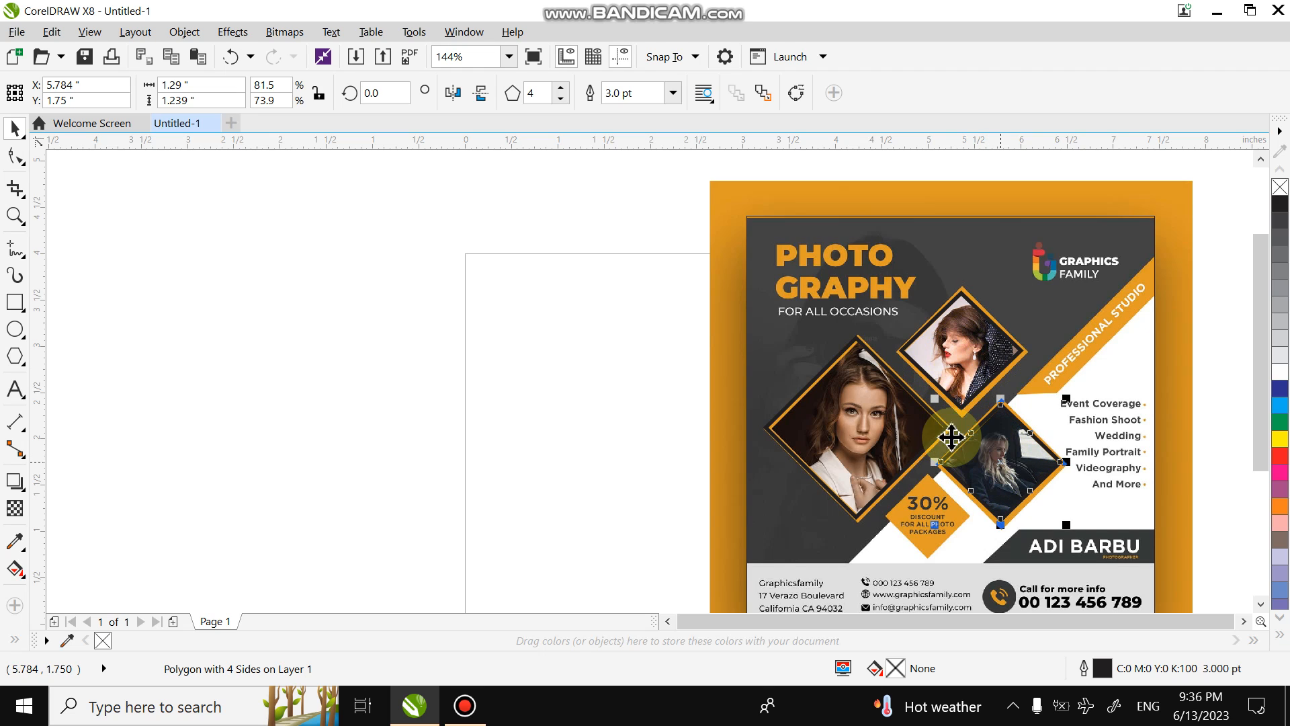
pyautogui.click(674, 94)
pyautogui.click(652, 253)
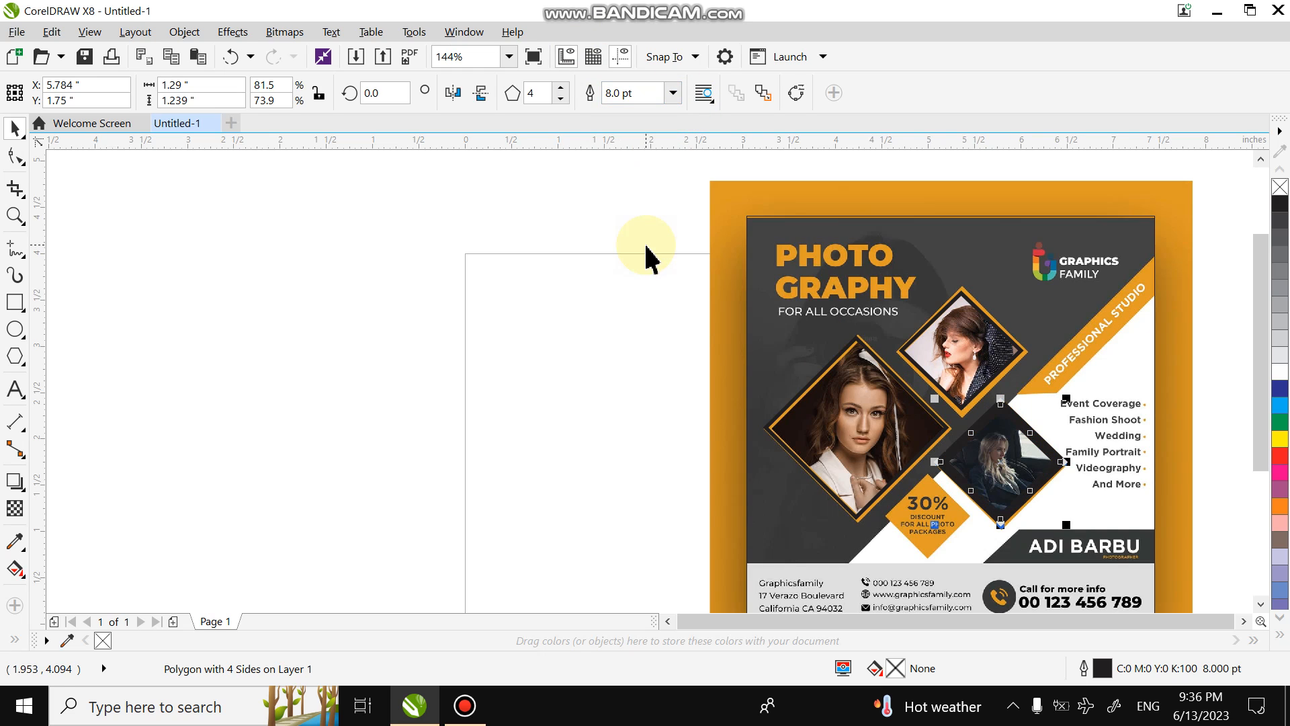
# Set the outline width of the diamond over the upper small photo to 8.0 pt
pyautogui.click(958, 309)
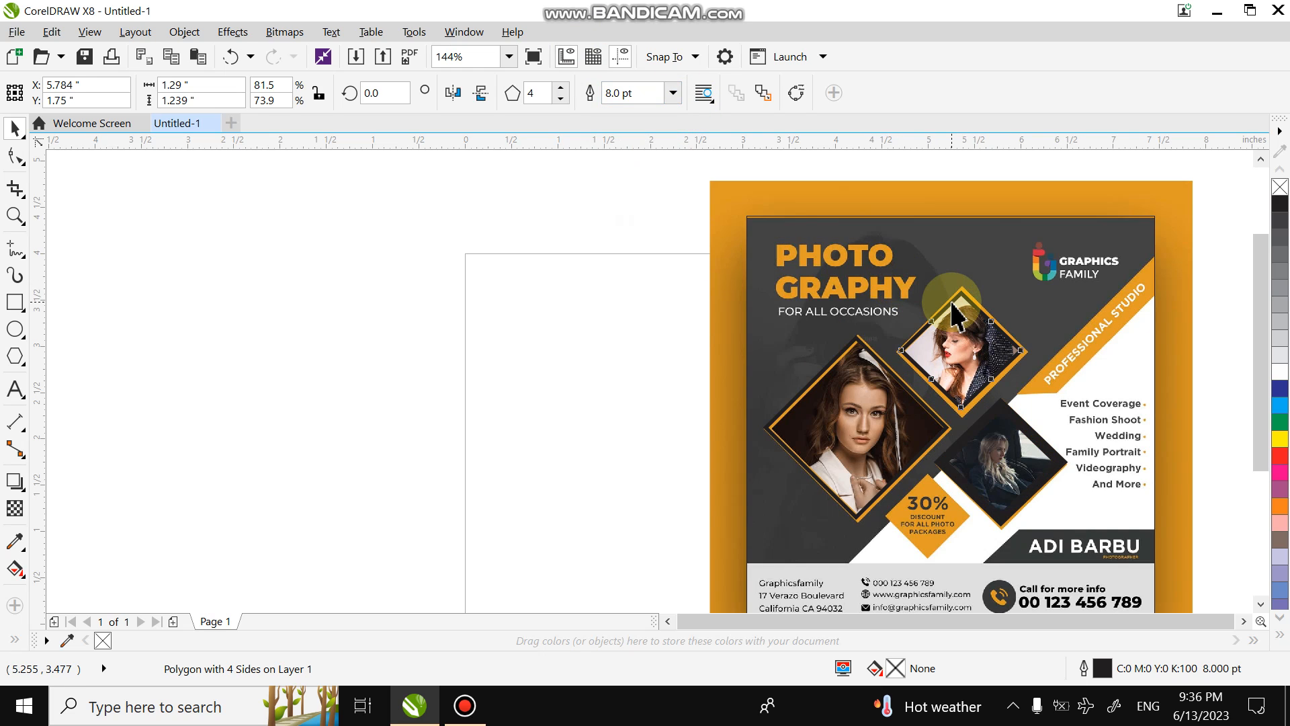
pyautogui.click(670, 102)
pyautogui.click(622, 254)
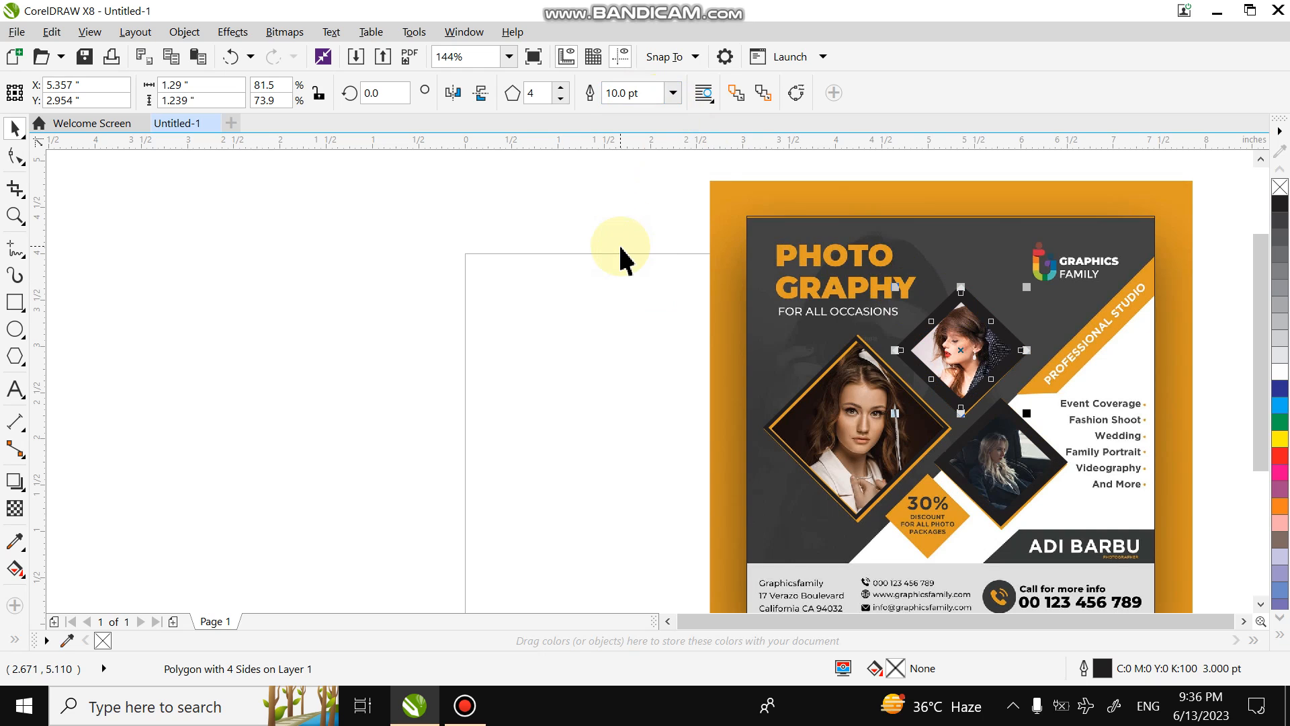
pyautogui.click(669, 95)
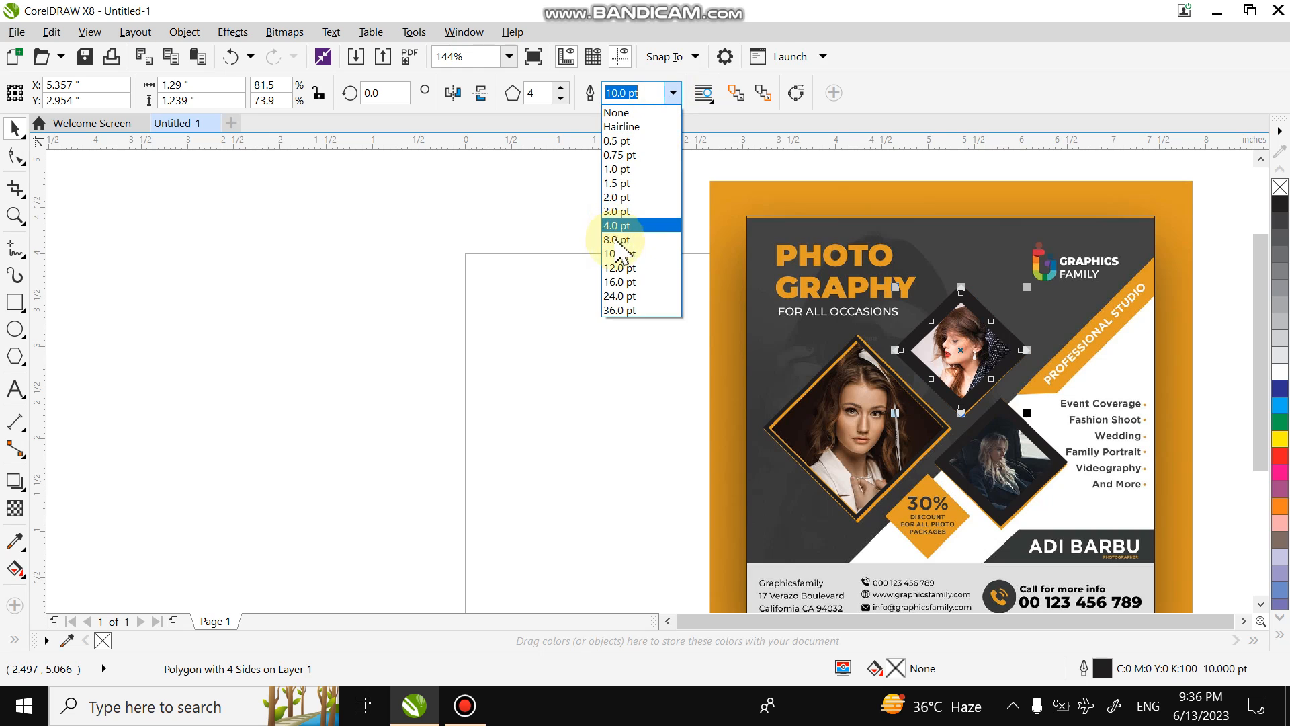
pyautogui.click(614, 240)
# Set the large diamond's outline width to 8.0 pt
pyautogui.click(884, 414)
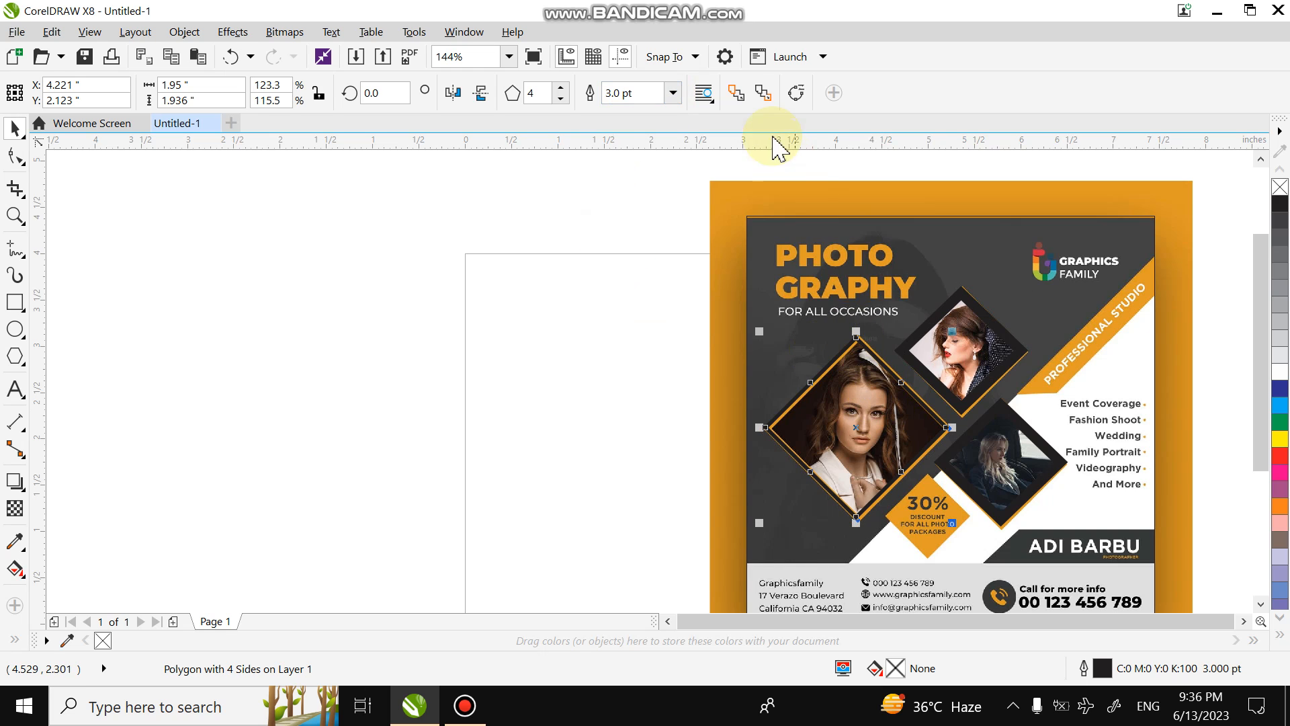
pyautogui.click(673, 94)
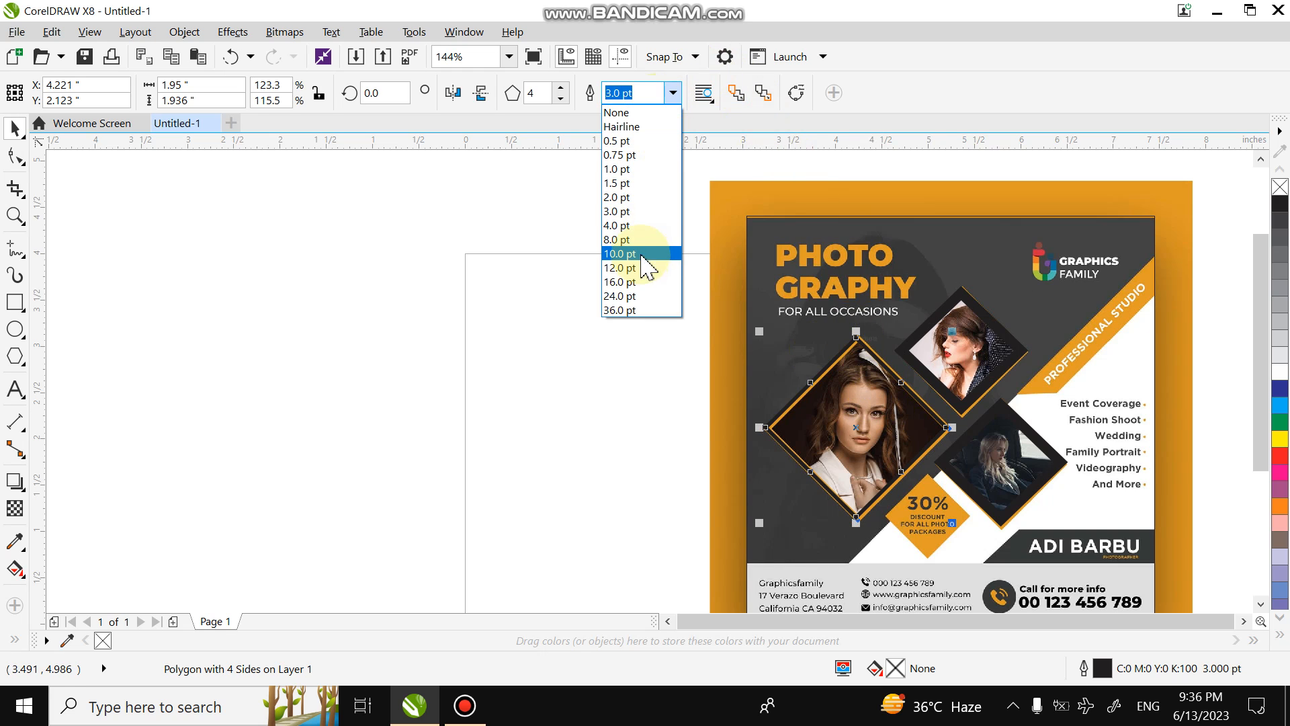
pyautogui.click(647, 251)
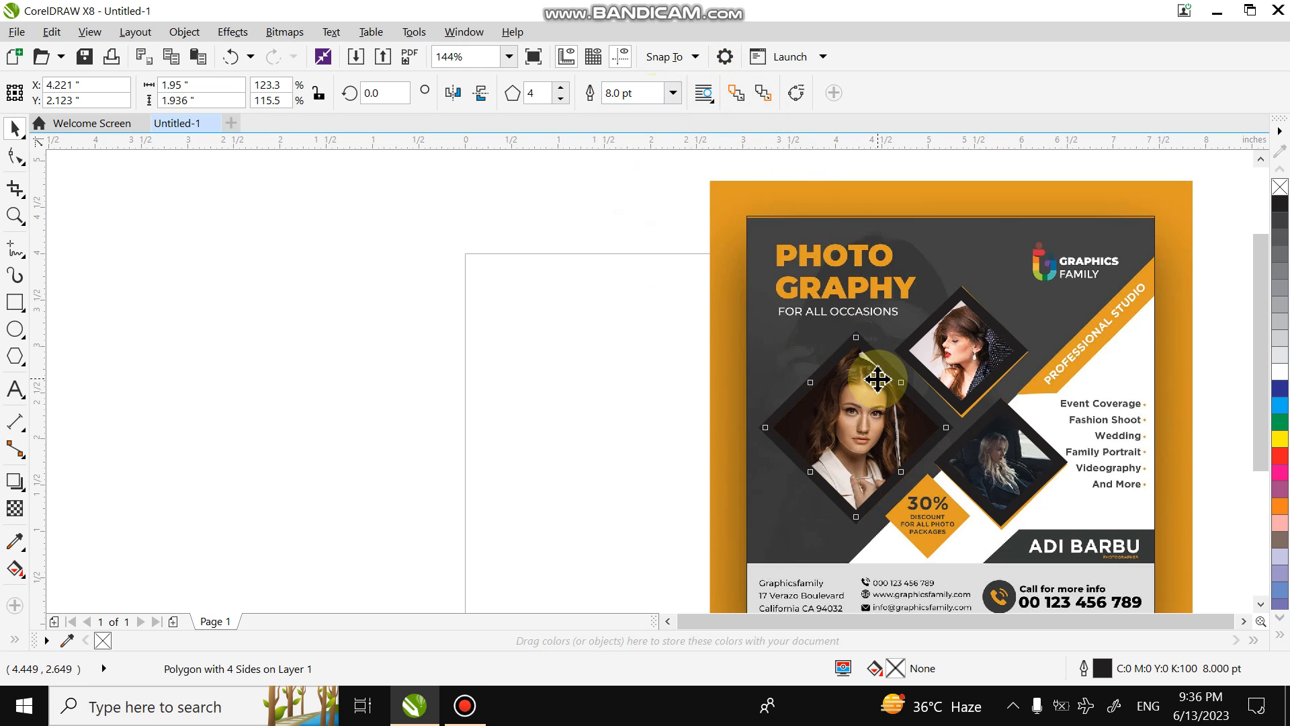
# Reposition the upper small diamond so it lines up with its photo frame
pyautogui.click(950, 356)
pyautogui.click(950, 358)
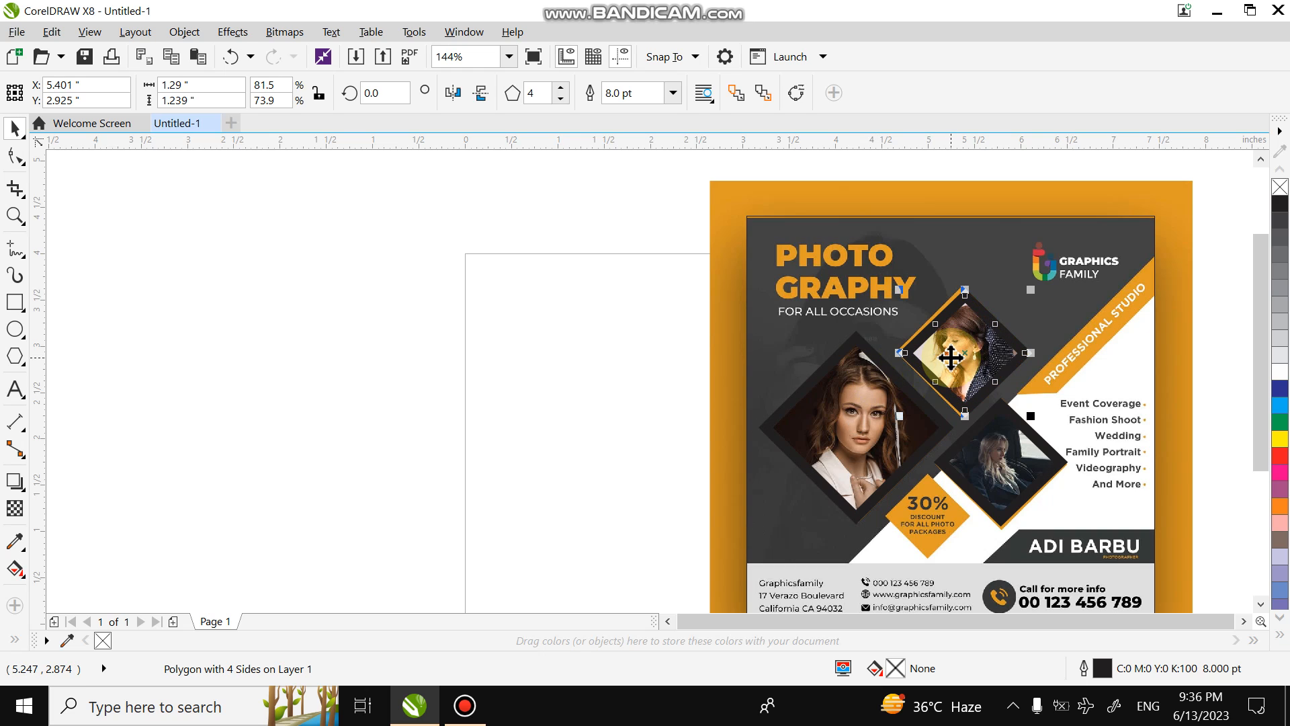
pyautogui.click(948, 358)
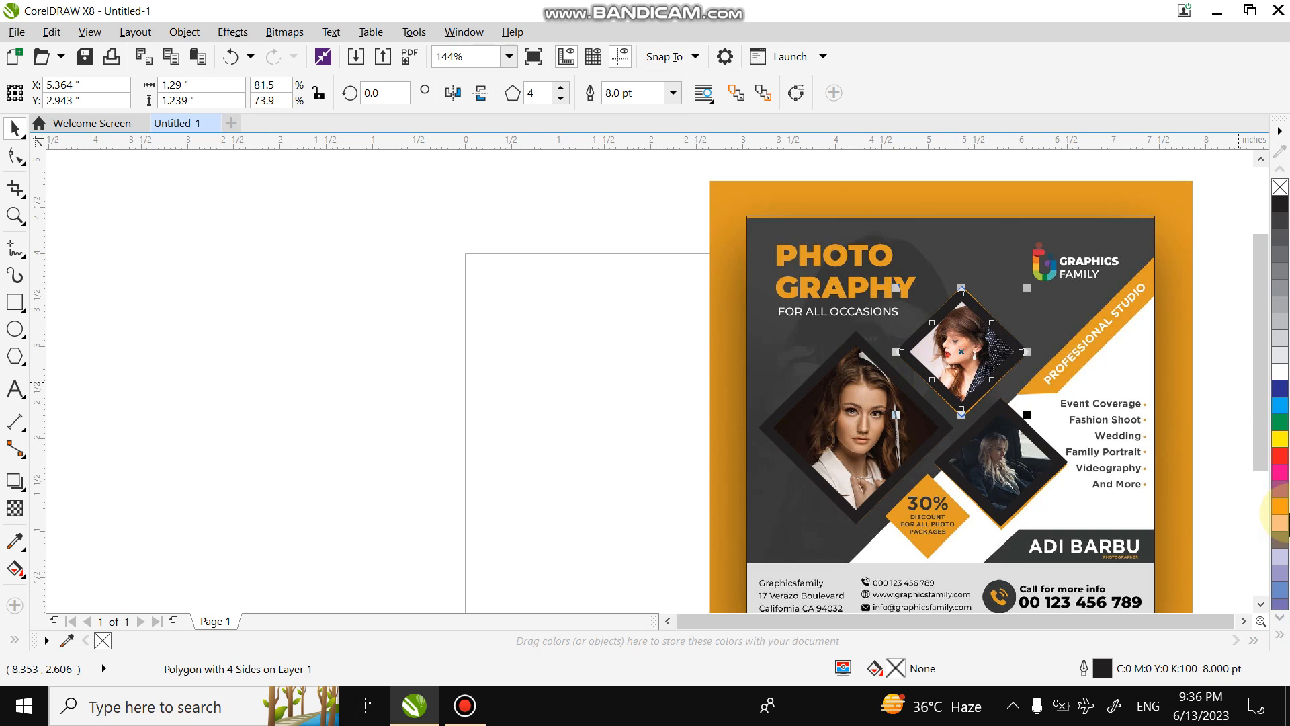
# Color the outlines of all three diamonds orange (C:0 M:60 Y:100 K:0)
pyautogui.rightClick(1281, 509)
pyautogui.click(1051, 485)
pyautogui.rightClick(1281, 509)
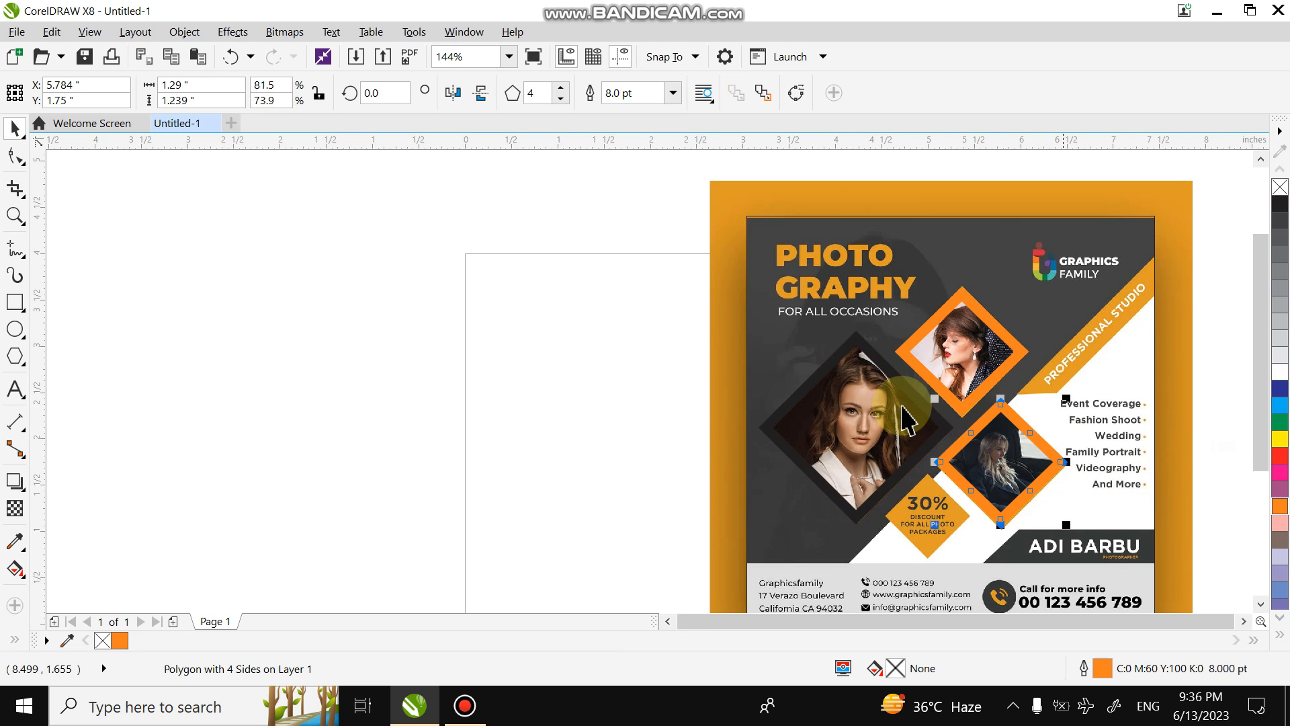
pyautogui.click(885, 426)
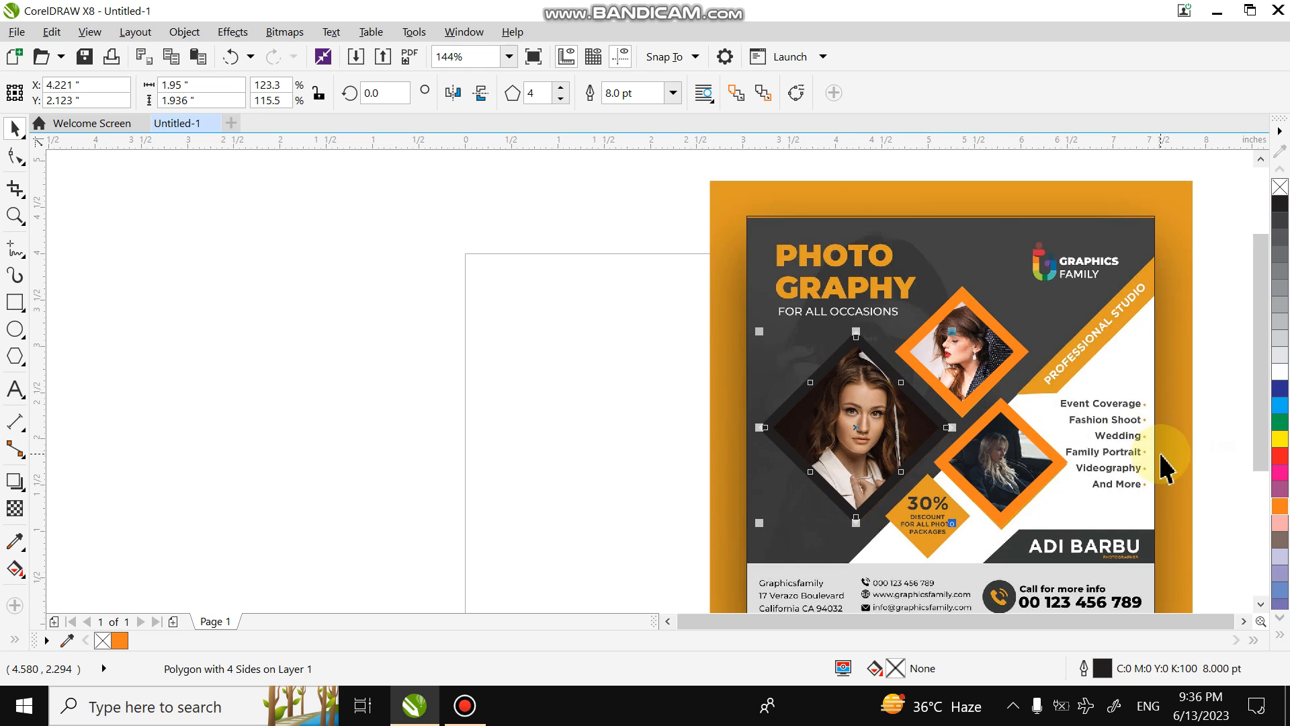
pyautogui.rightClick(1280, 508)
pyautogui.click(716, 384)
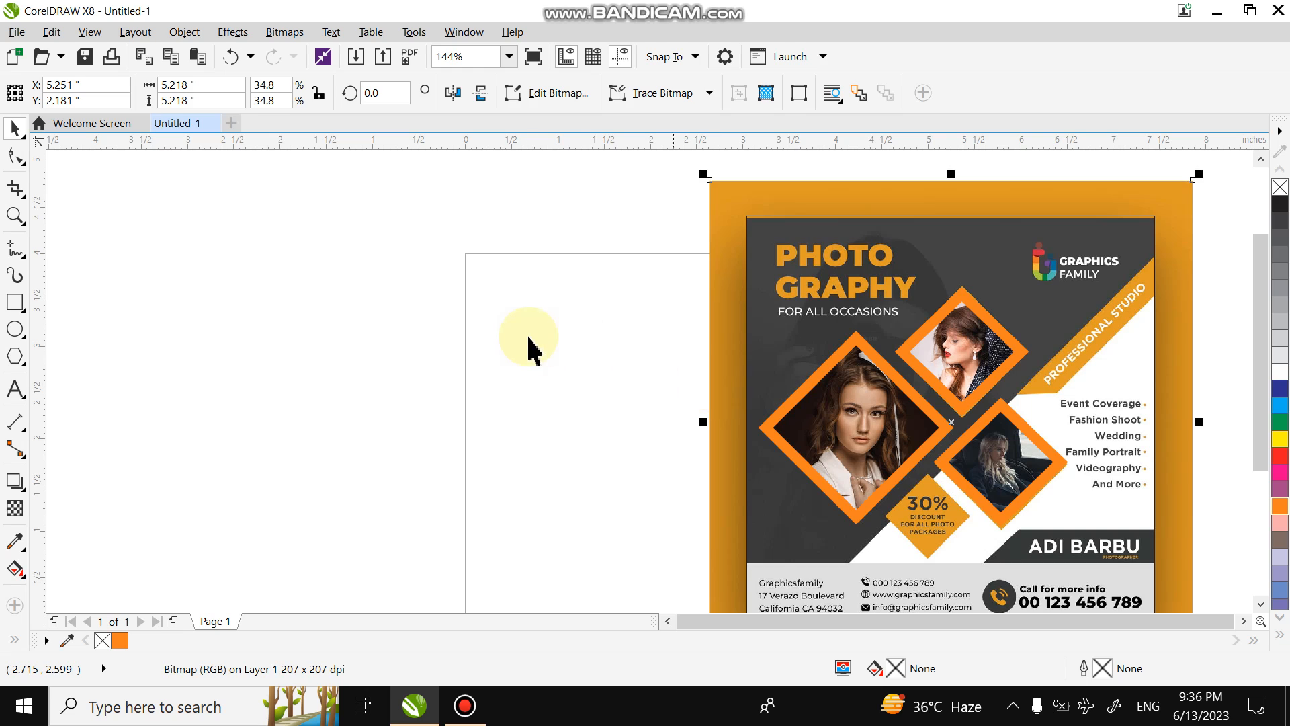
# Import "WhatsApp Image 2022-10-15 at 7.47.51 AM.jpeg" from a Documents subfolder and place it on the blank page
pyautogui.rightClick(527, 336)
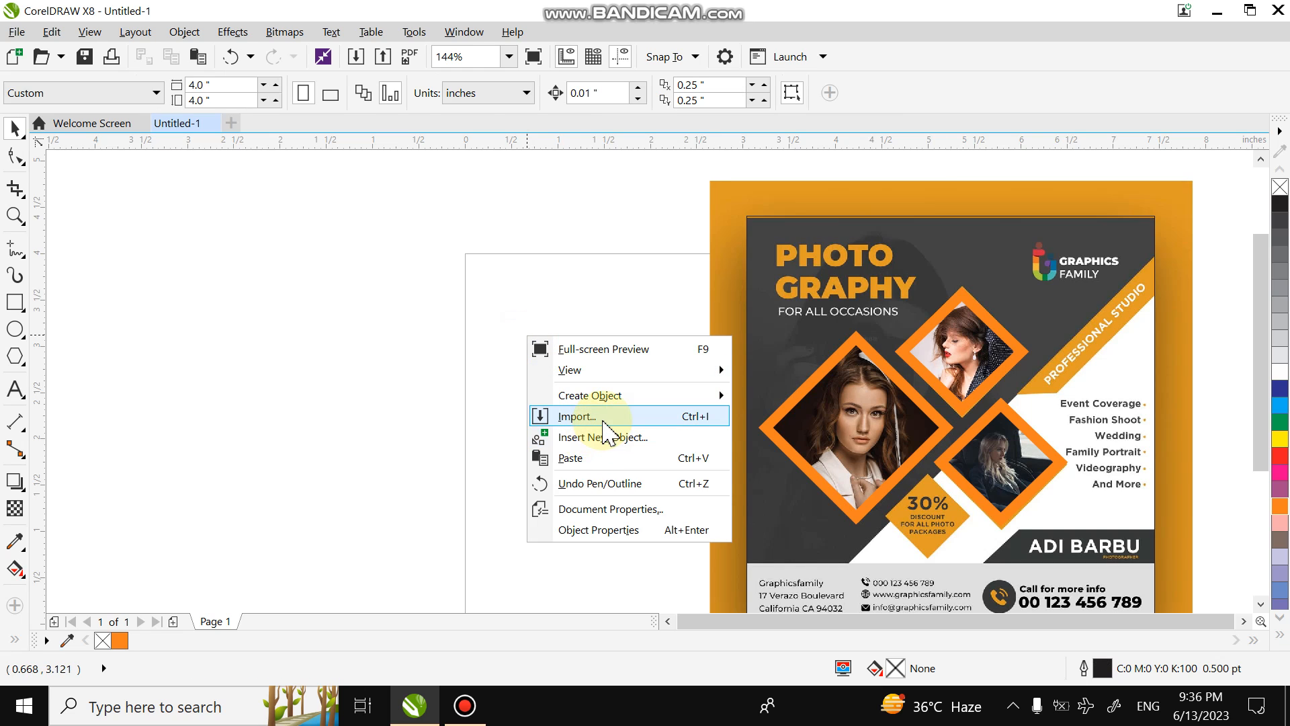
pyautogui.click(602, 421)
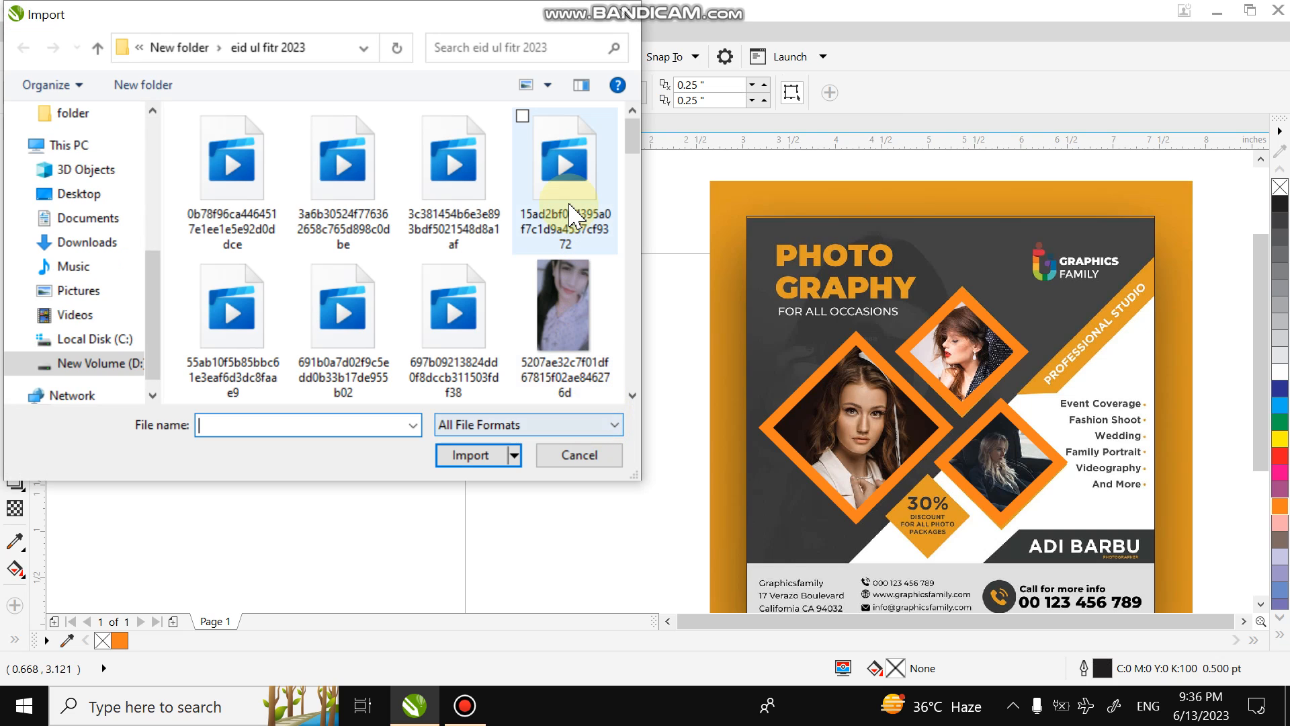
pyautogui.click(66, 224)
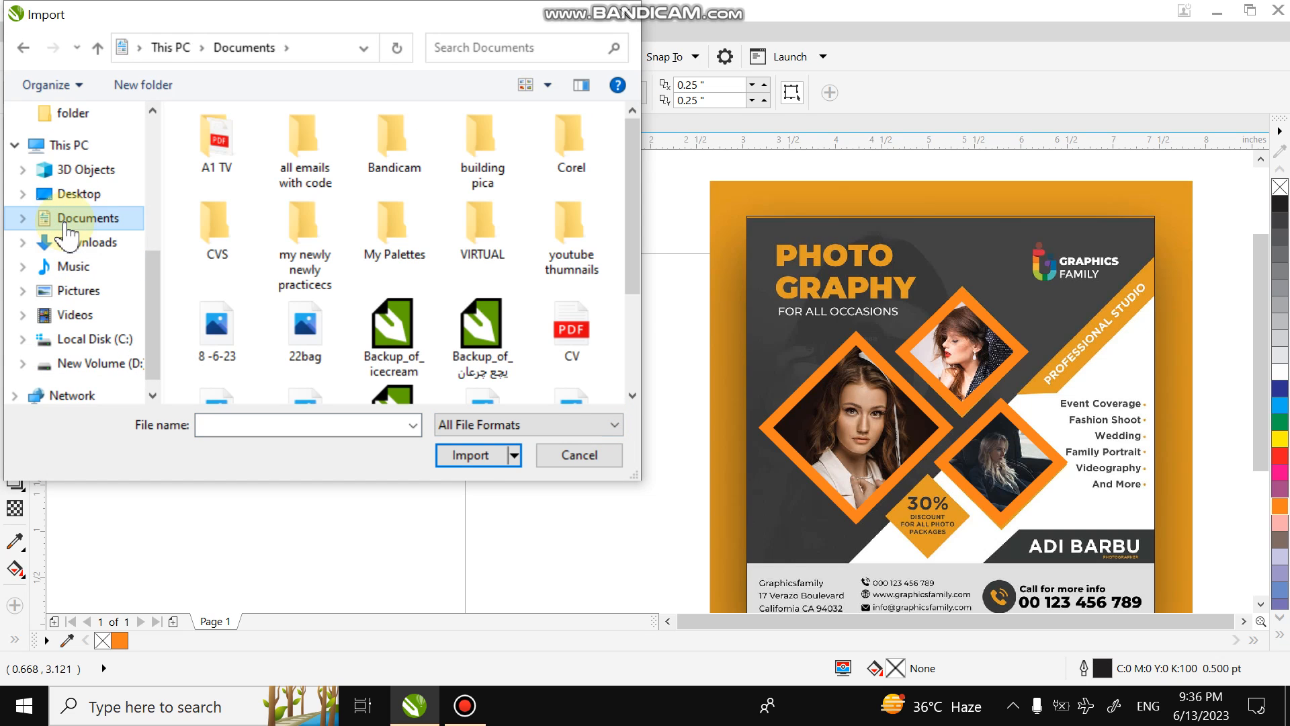
pyautogui.doubleClick(454, 162)
pyautogui.doubleClick(287, 357)
pyautogui.click(492, 351)
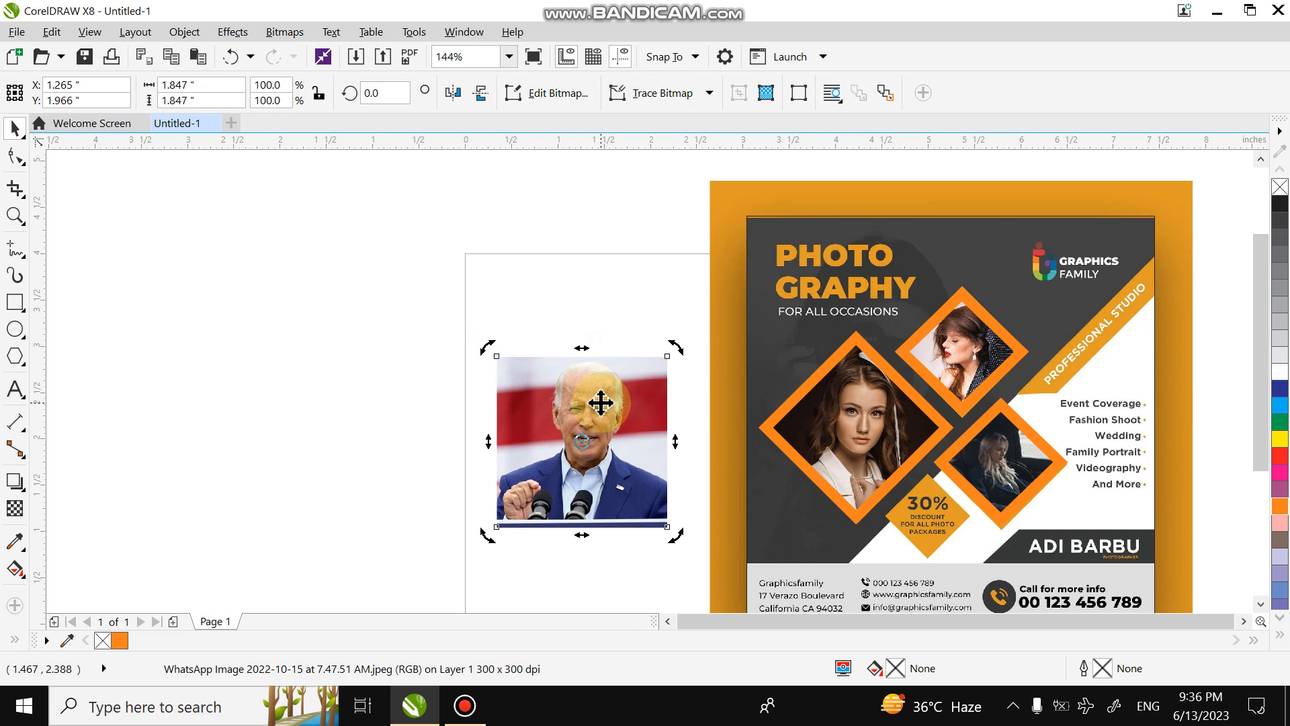
# PowerClip the imported portrait inside the large orange diamond
pyautogui.rightClick(601, 402)
pyautogui.click(713, 143)
pyautogui.click(841, 416)
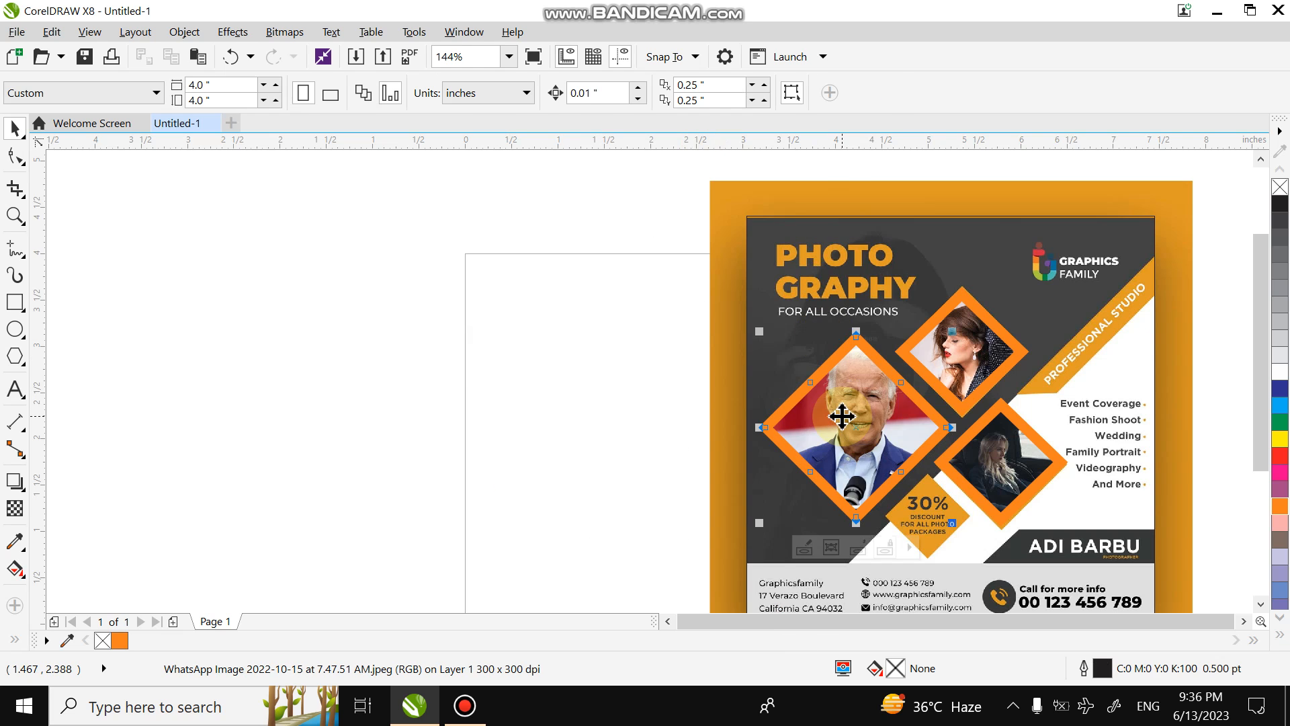
# Import "WhatsApp Image 2022-10-15 at 7.50.06 AM.jpeg" and place it at the blank page's edge
pyautogui.rightClick(564, 379)
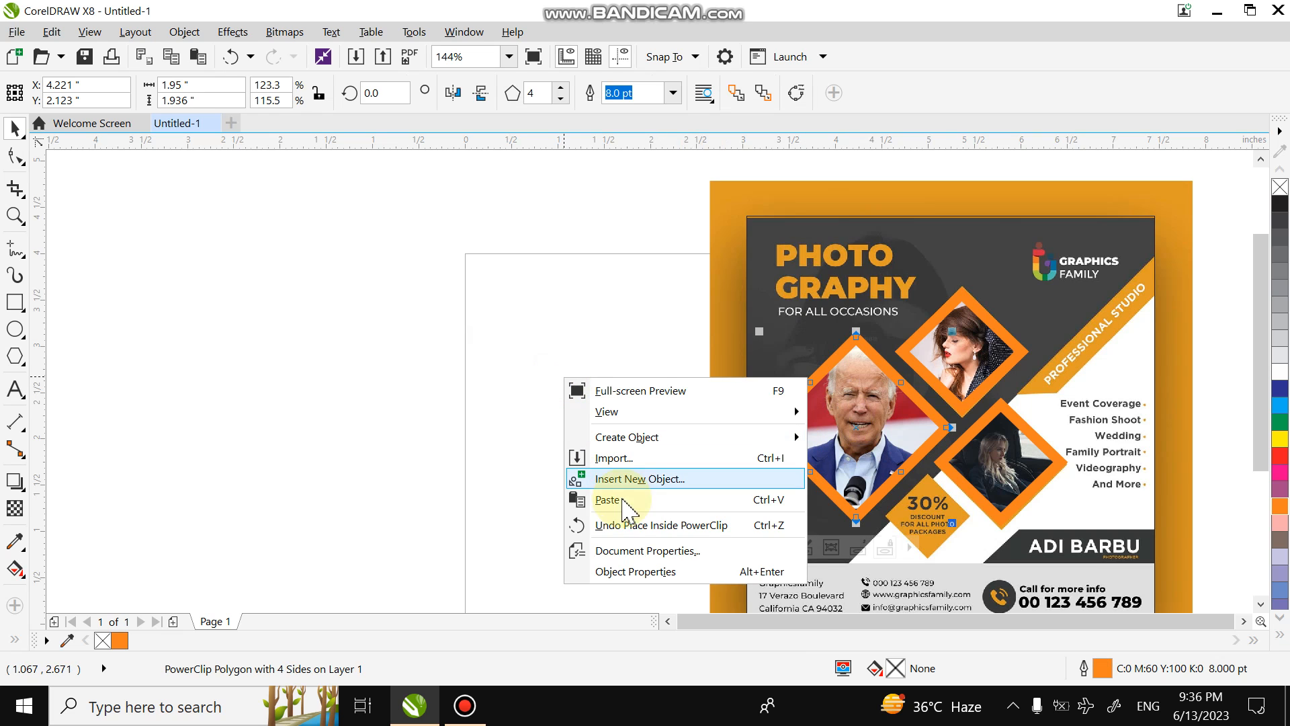
pyautogui.click(632, 460)
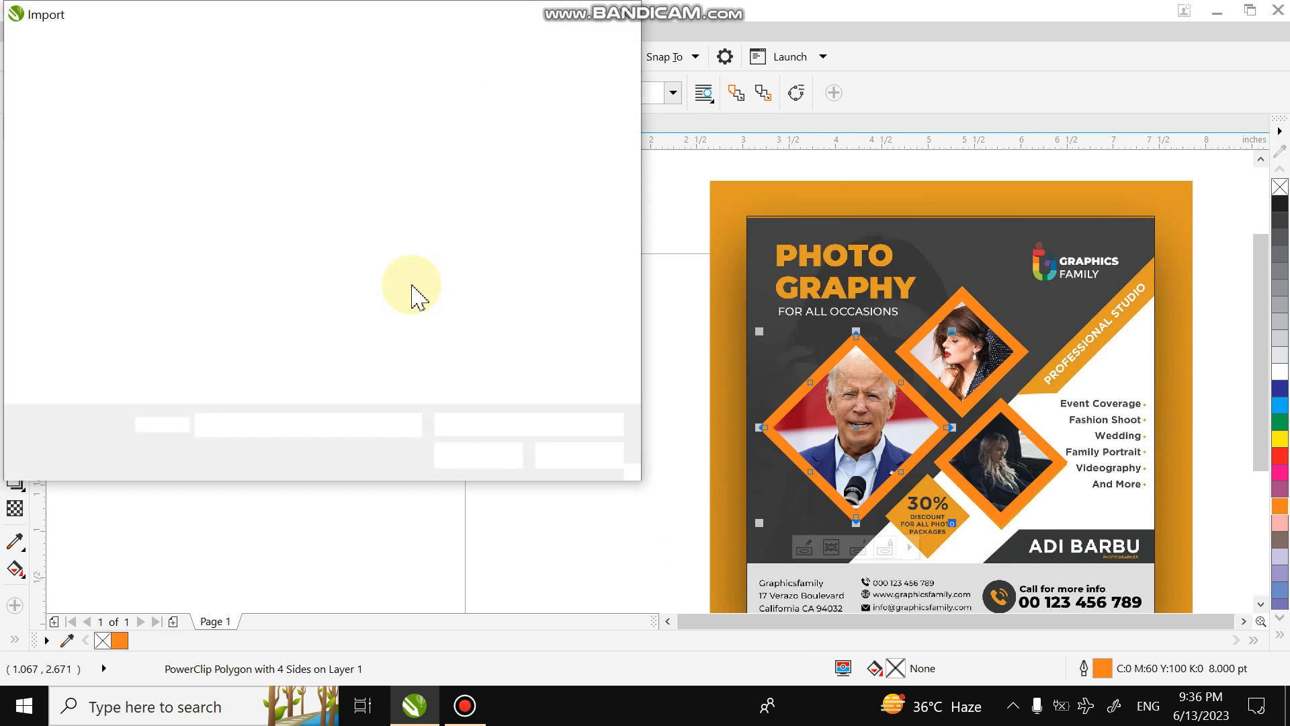
pyautogui.doubleClick(449, 282)
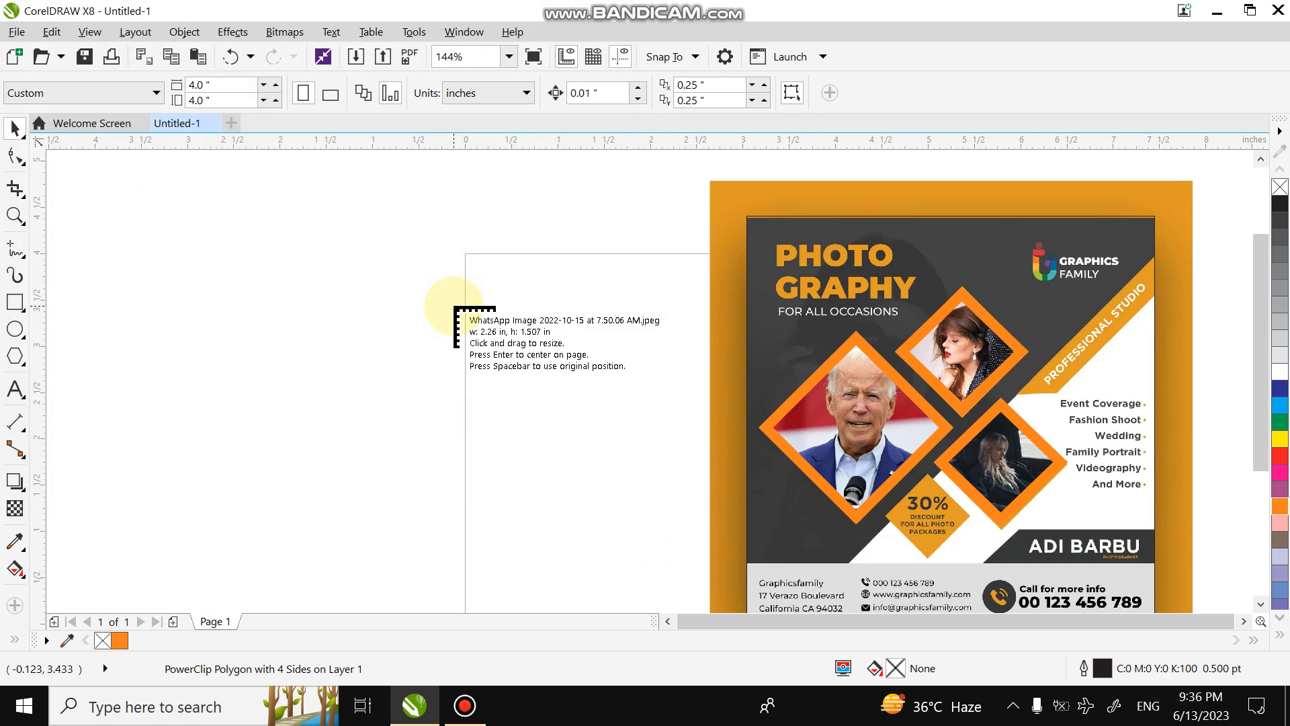
pyautogui.click(456, 308)
# PowerClip the newly imported photo inside the upper small orange diamond
pyautogui.rightClick(485, 336)
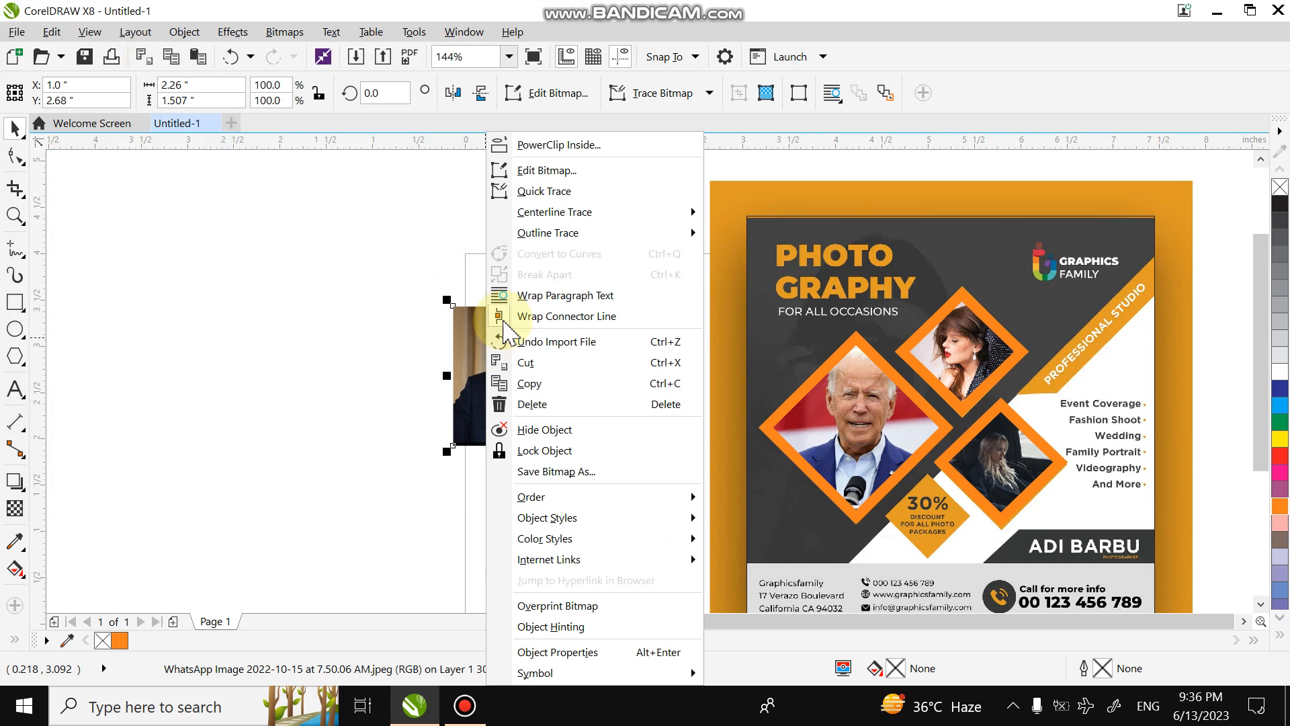
pyautogui.click(558, 145)
pyautogui.click(962, 343)
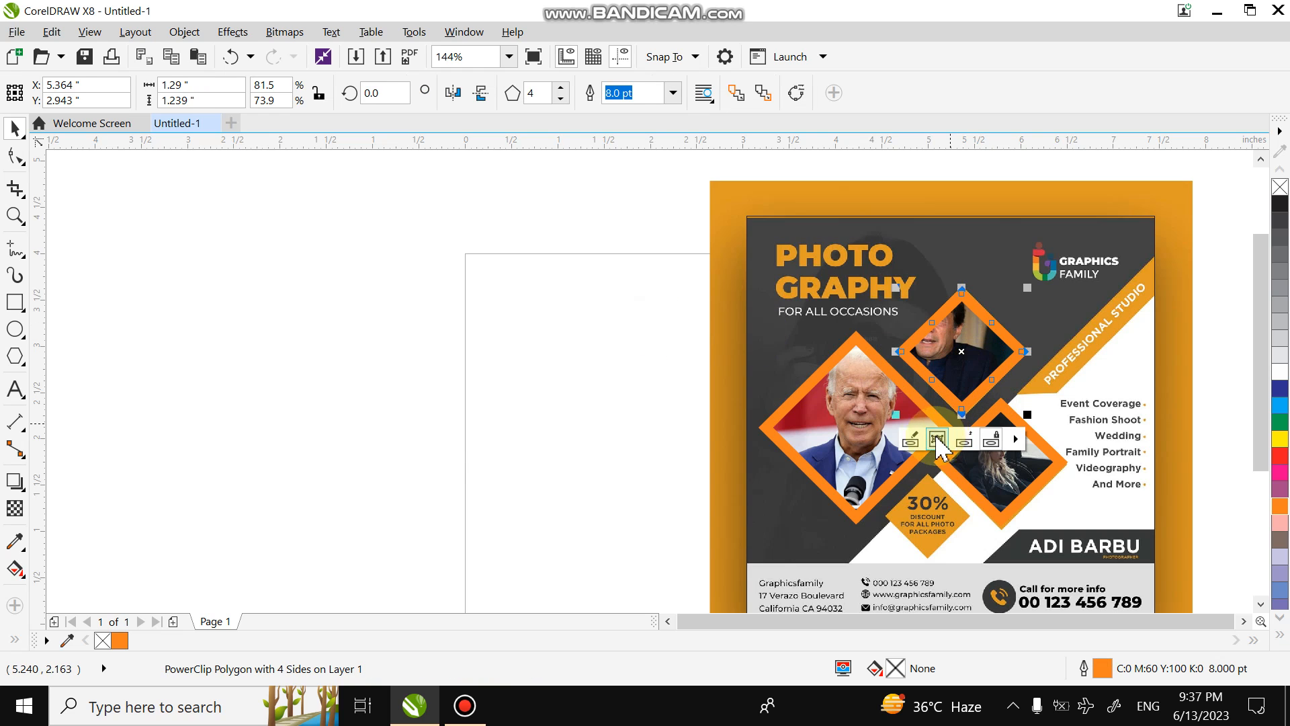
# Edit the upper small diamond's PowerClip contents, scaling the photo to about 88.9% and repositioning it so the face sits centered in the frame
pyautogui.click(911, 441)
pyautogui.click(896, 392)
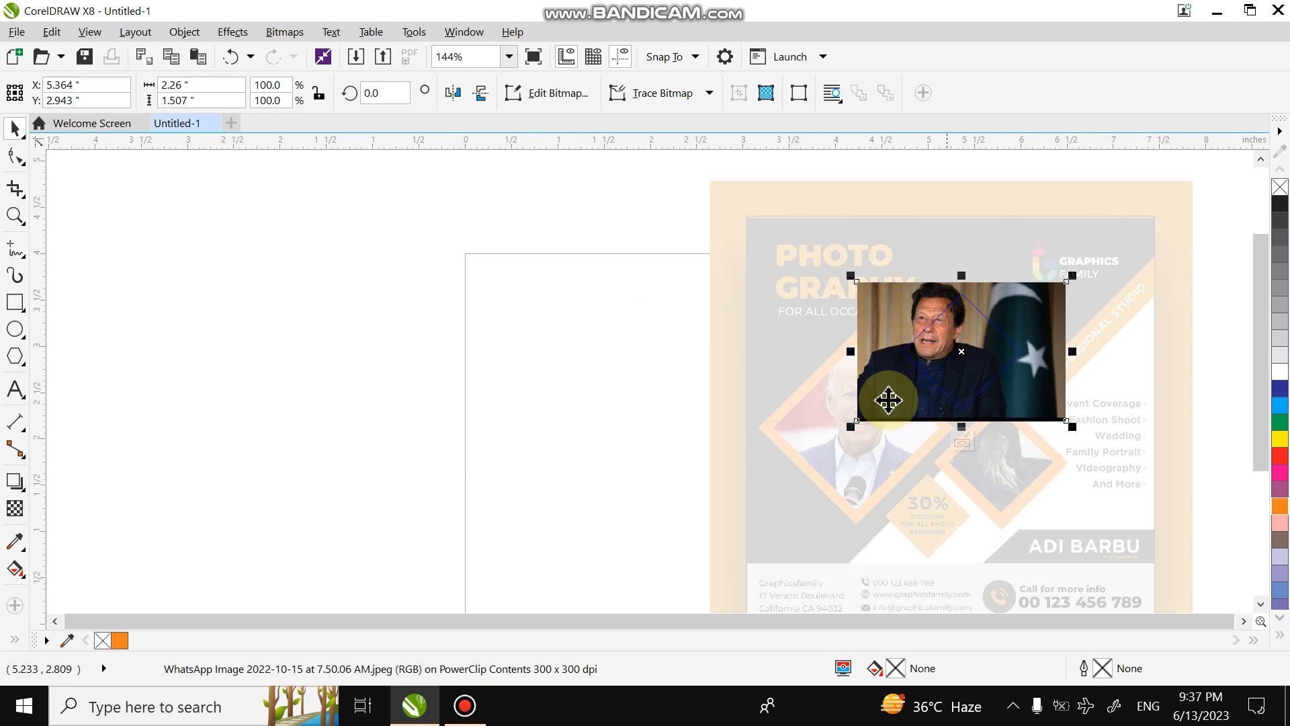
pyautogui.moveTo(857, 420); pyautogui.dragTo(889, 398)
pyautogui.moveTo(959, 346); pyautogui.dragTo(967, 374)
pyautogui.click(1081, 293)
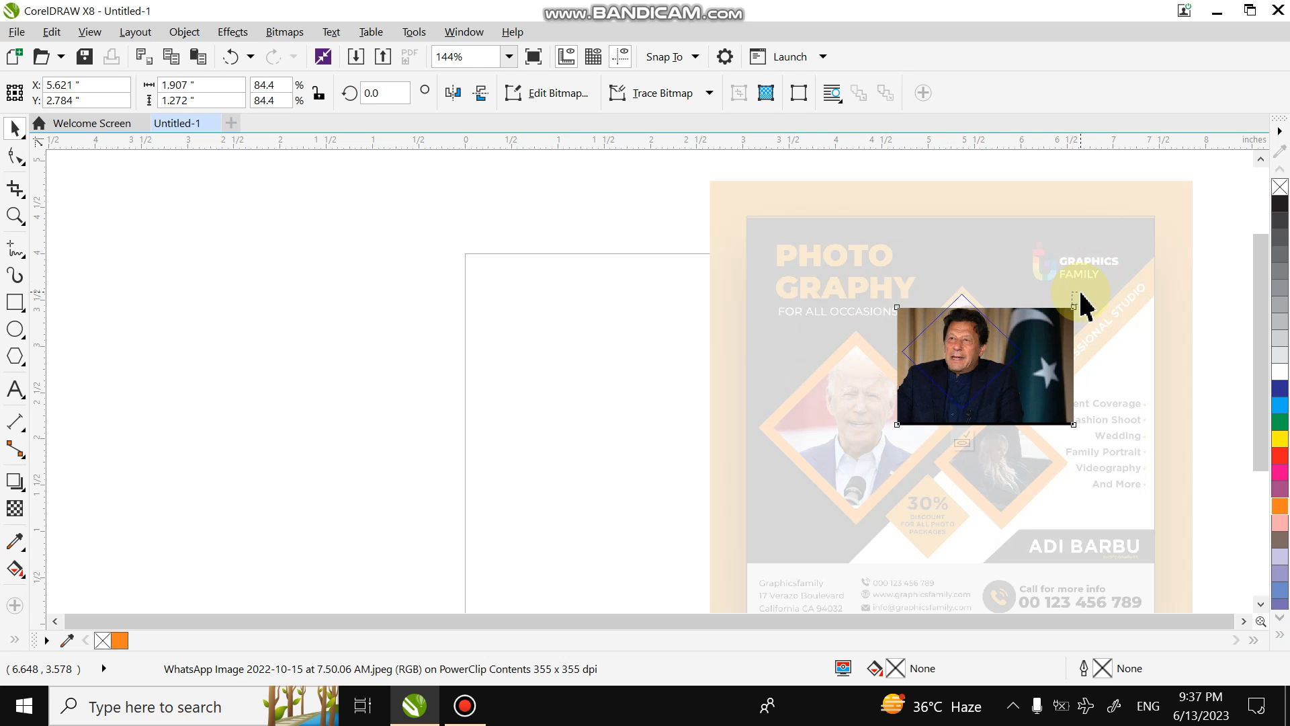
pyautogui.click(1042, 328)
pyautogui.moveTo(1078, 294); pyautogui.dragTo(1089, 293)
pyautogui.click(1029, 399)
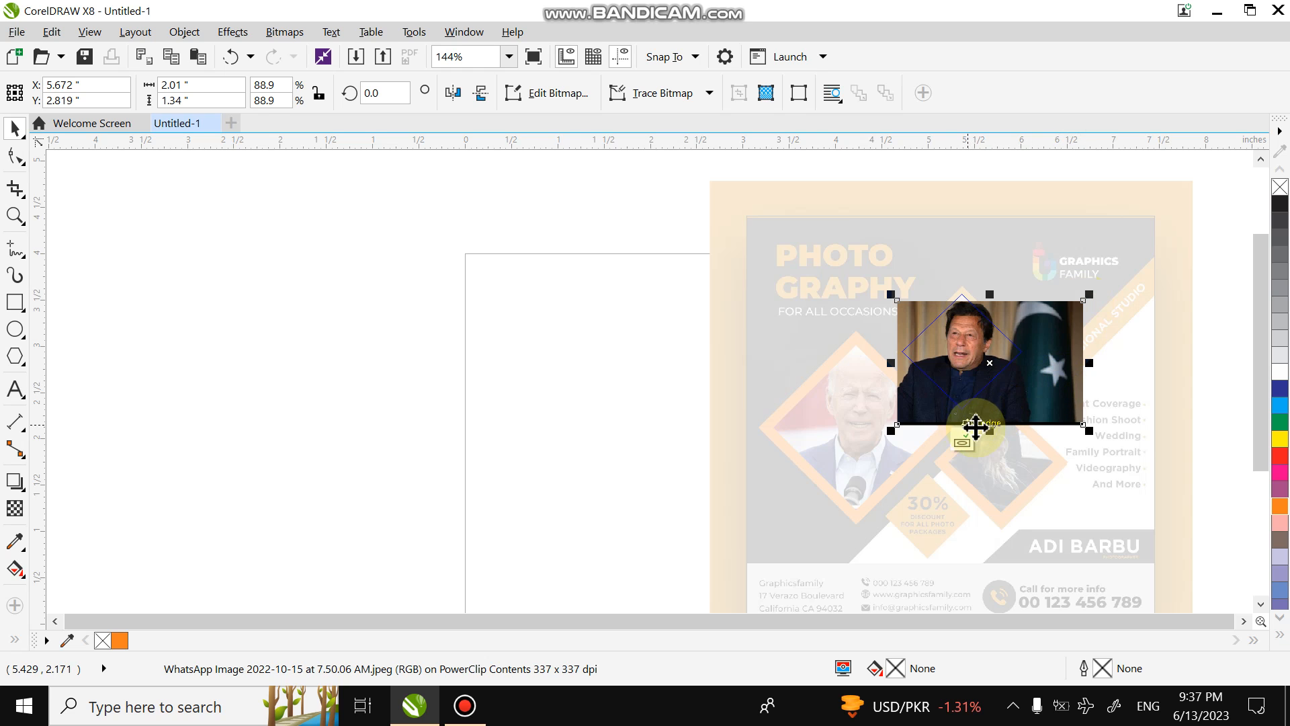
pyautogui.moveTo(972, 394); pyautogui.dragTo(971, 386)
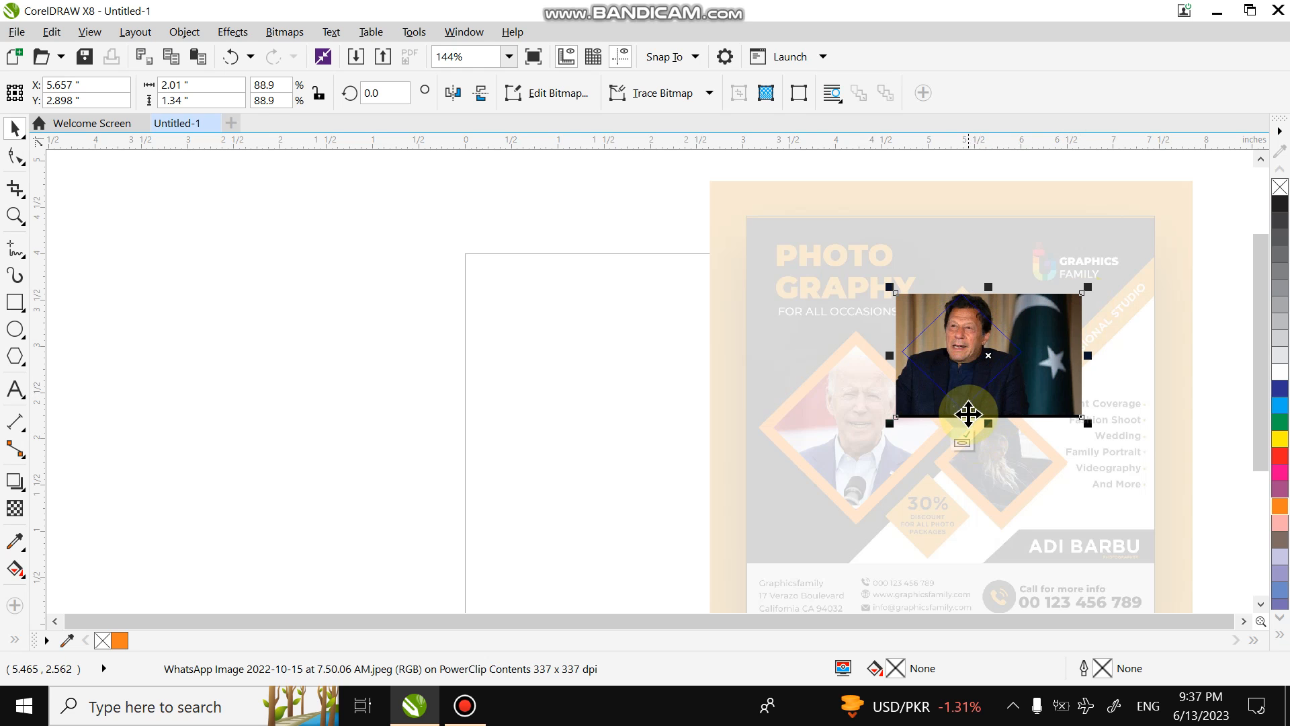
pyautogui.click(968, 442)
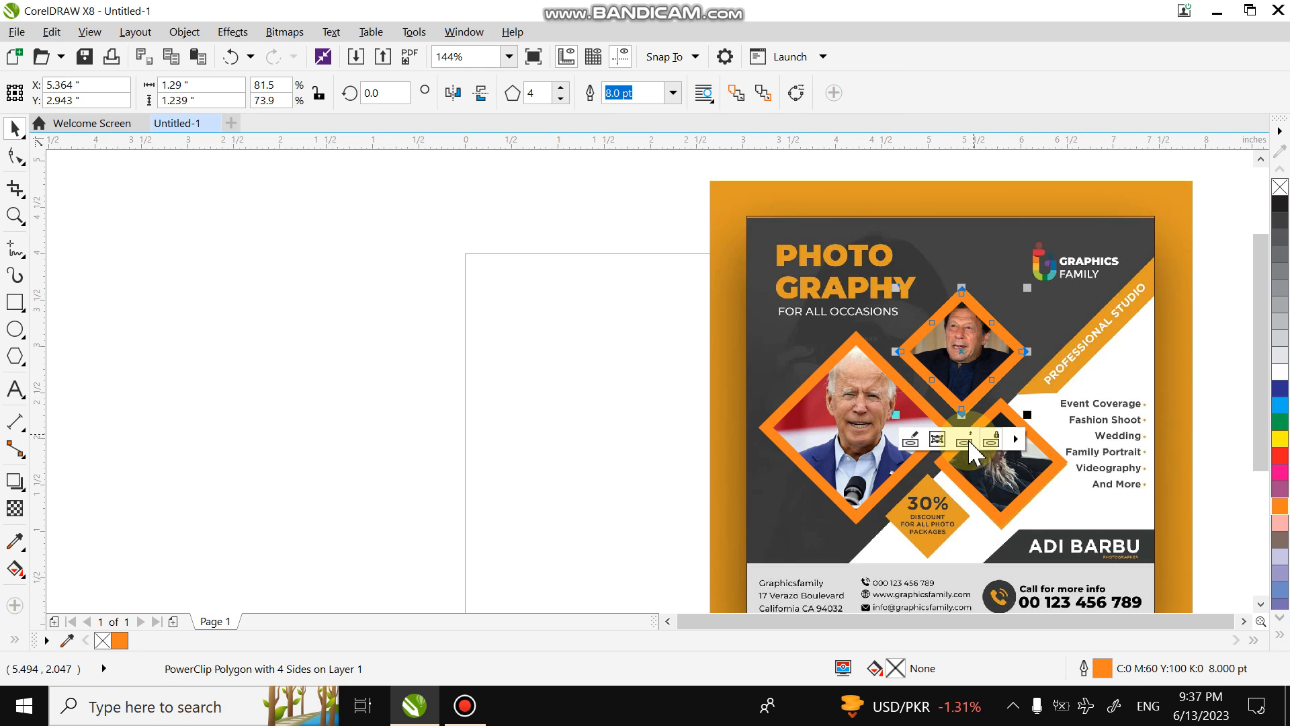
# Import "WhatsApp Image 2022-10-15 at 7.48.50 AM.jpeg" and place it beside the blank page
pyautogui.rightClick(615, 422)
pyautogui.click(640, 509)
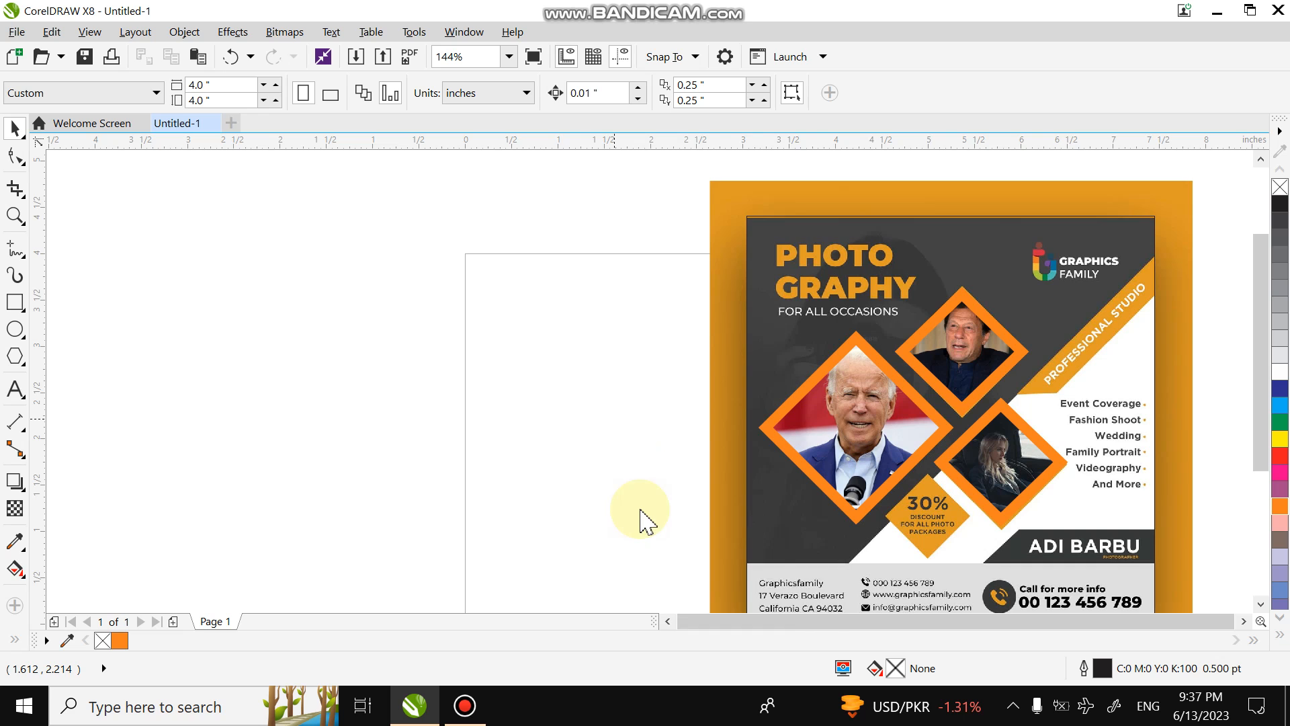
pyautogui.click(336, 311)
pyautogui.doubleClick(336, 310)
pyautogui.click(334, 306)
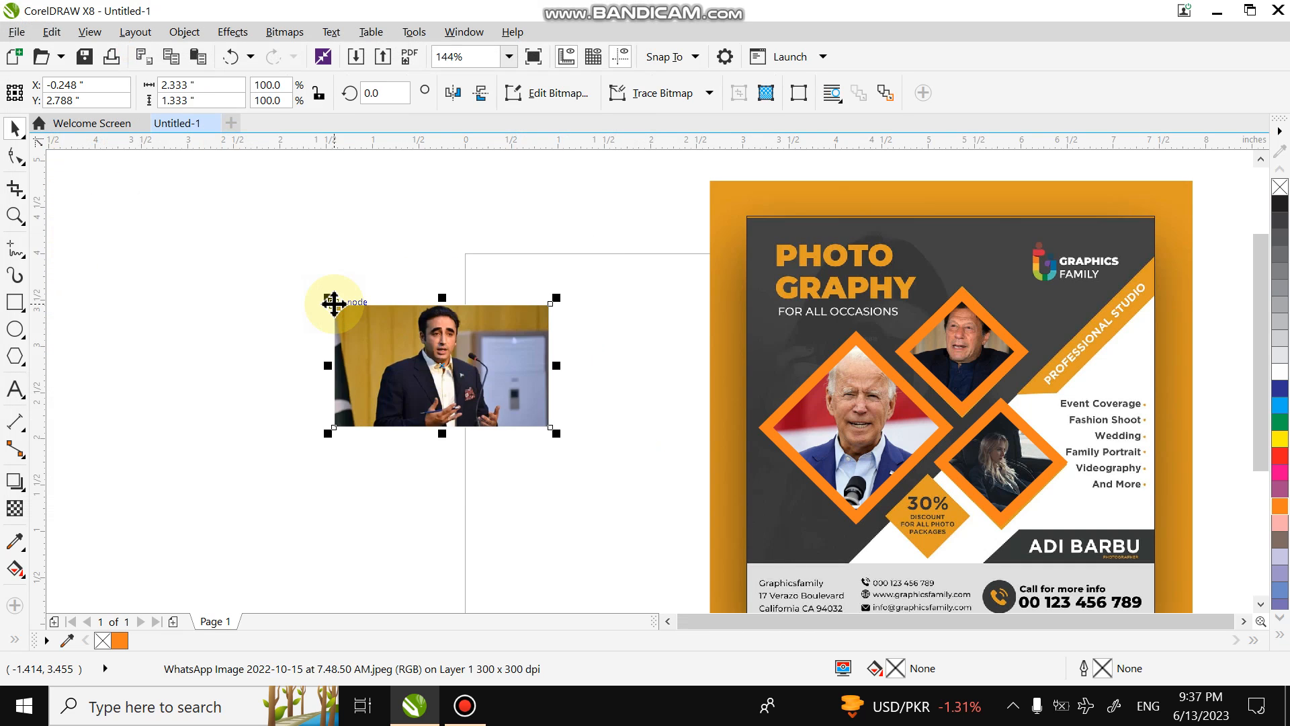
# PowerClip the third imported photo inside the lower small orange diamond
pyautogui.rightClick(335, 304)
pyautogui.click(433, 147)
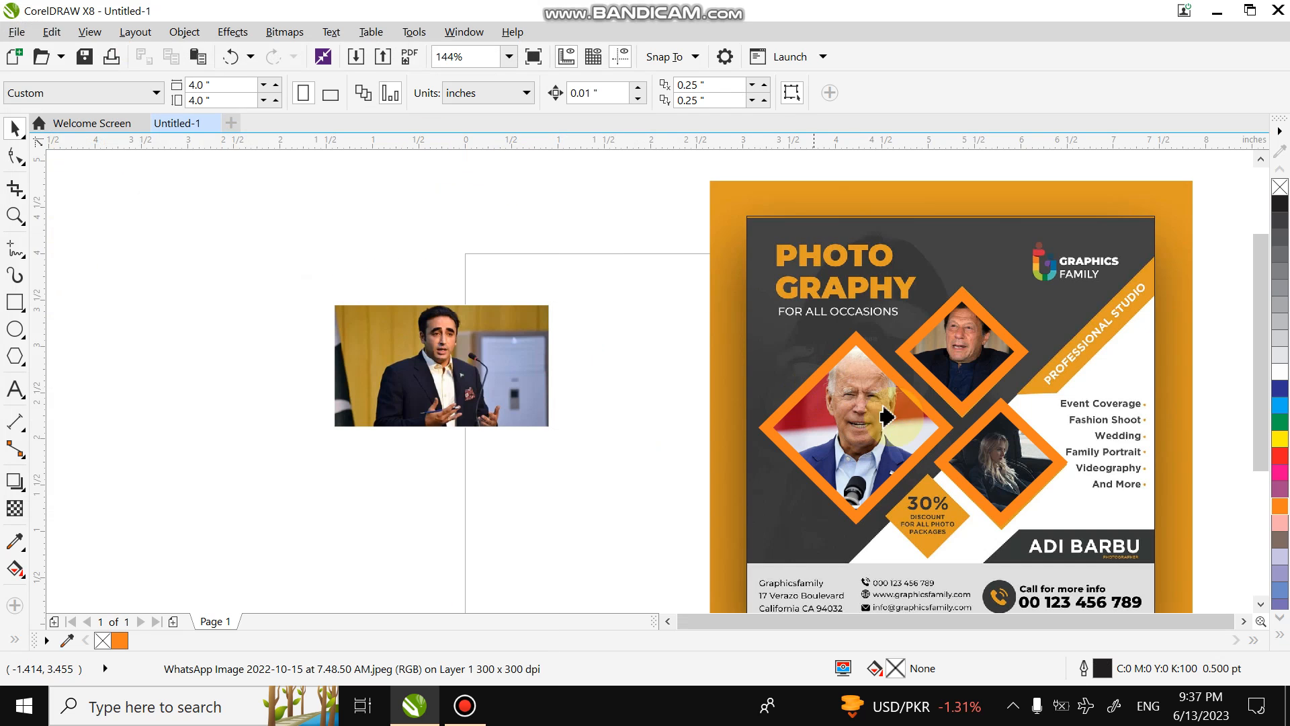
pyautogui.click(986, 459)
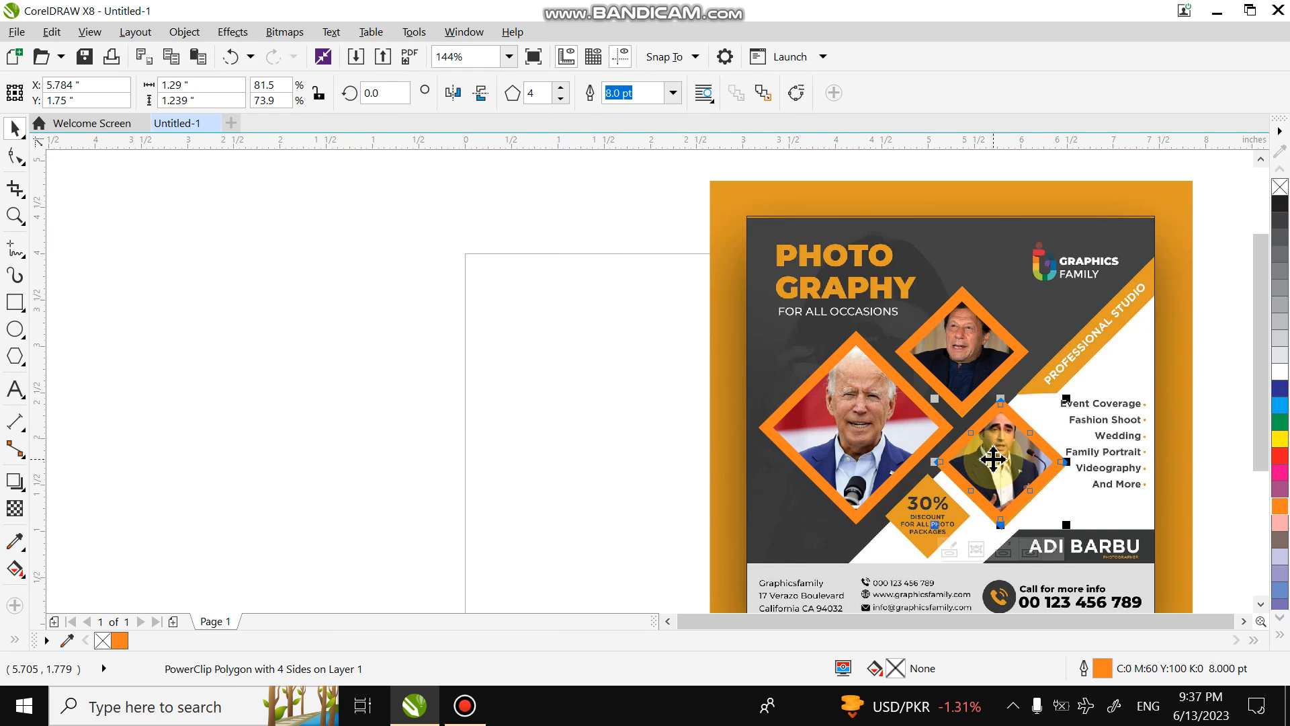
# Edit the lower small diamond's PowerClip contents, scaling the photo to about 97.1% and shifting it slightly down to frame the face
pyautogui.doubleClick(993, 459)
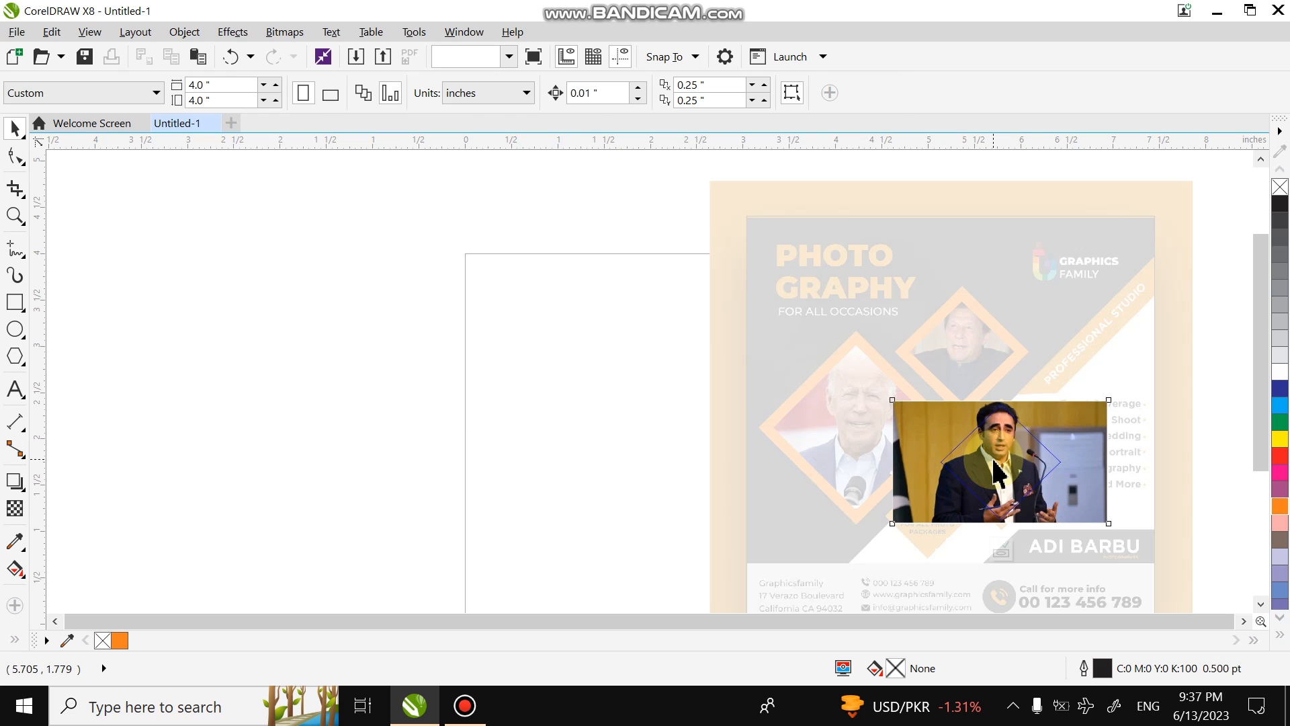
pyautogui.click(995, 461)
pyautogui.moveTo(886, 533); pyautogui.dragTo(895, 527)
pyautogui.moveTo(1003, 460); pyautogui.dragTo(1001, 470)
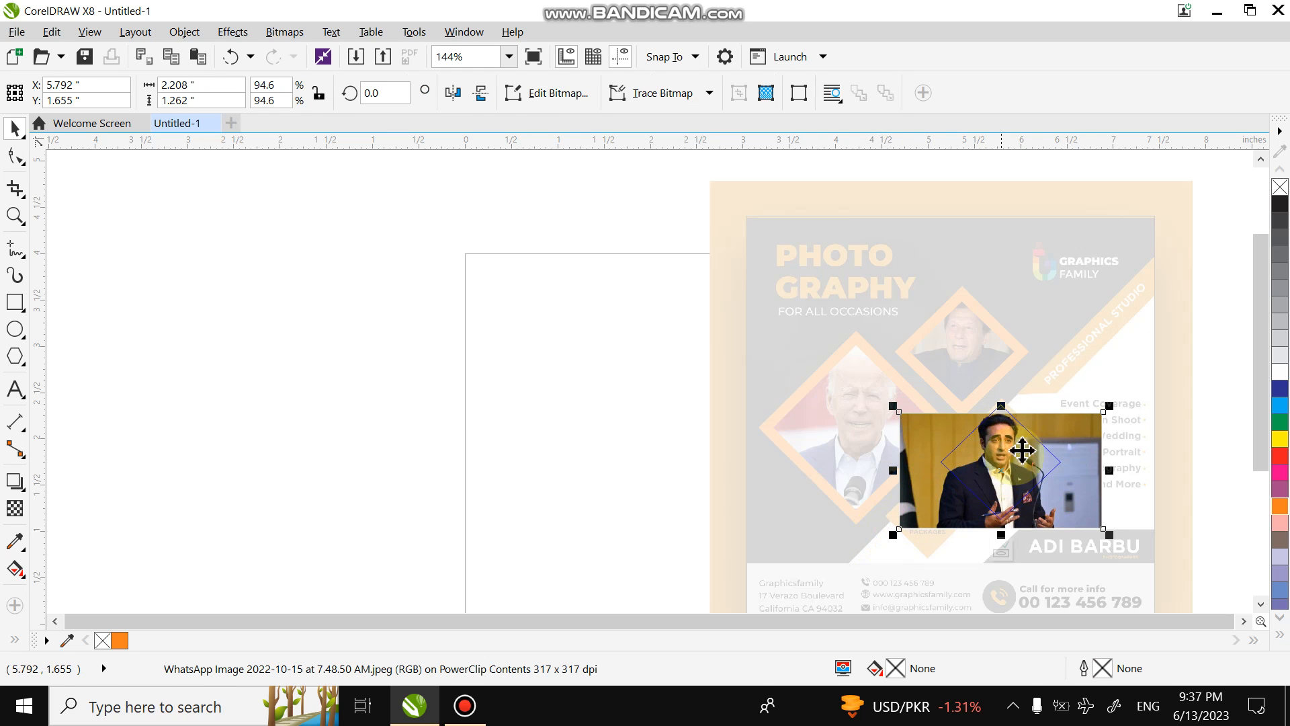
pyautogui.moveTo(1118, 397); pyautogui.dragTo(1122, 396)
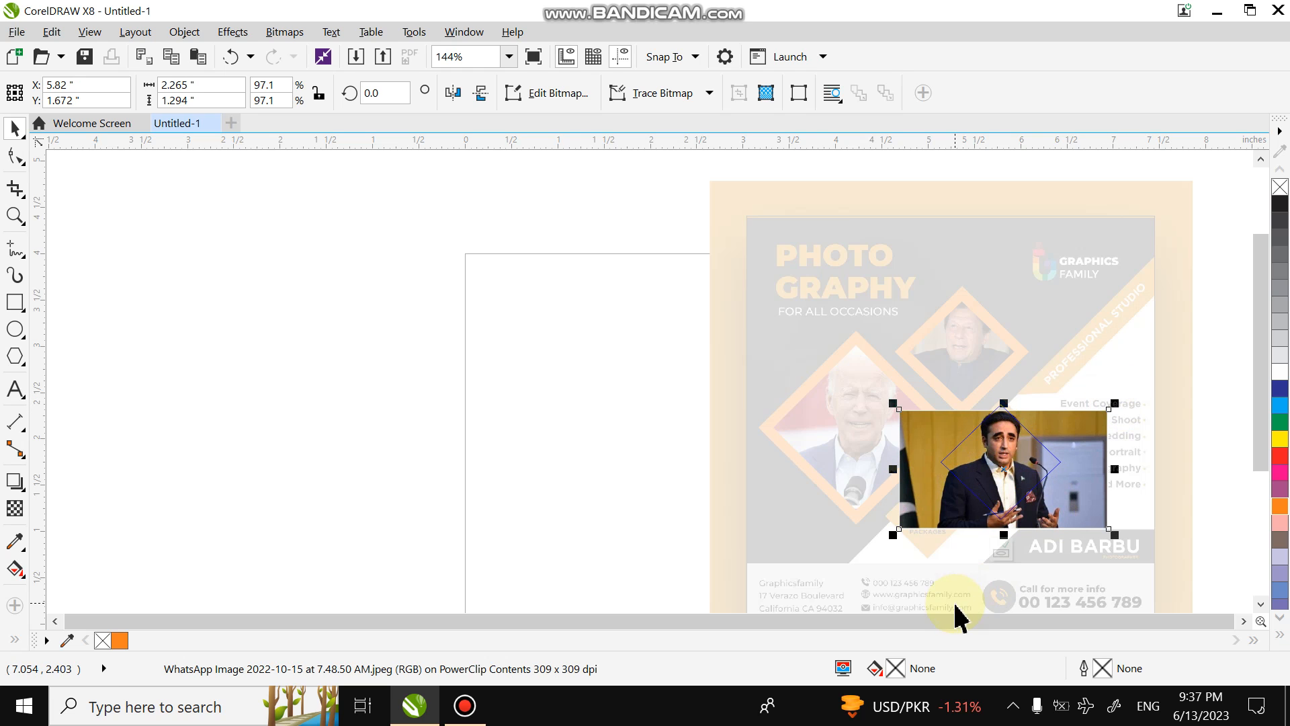
pyautogui.click(1001, 552)
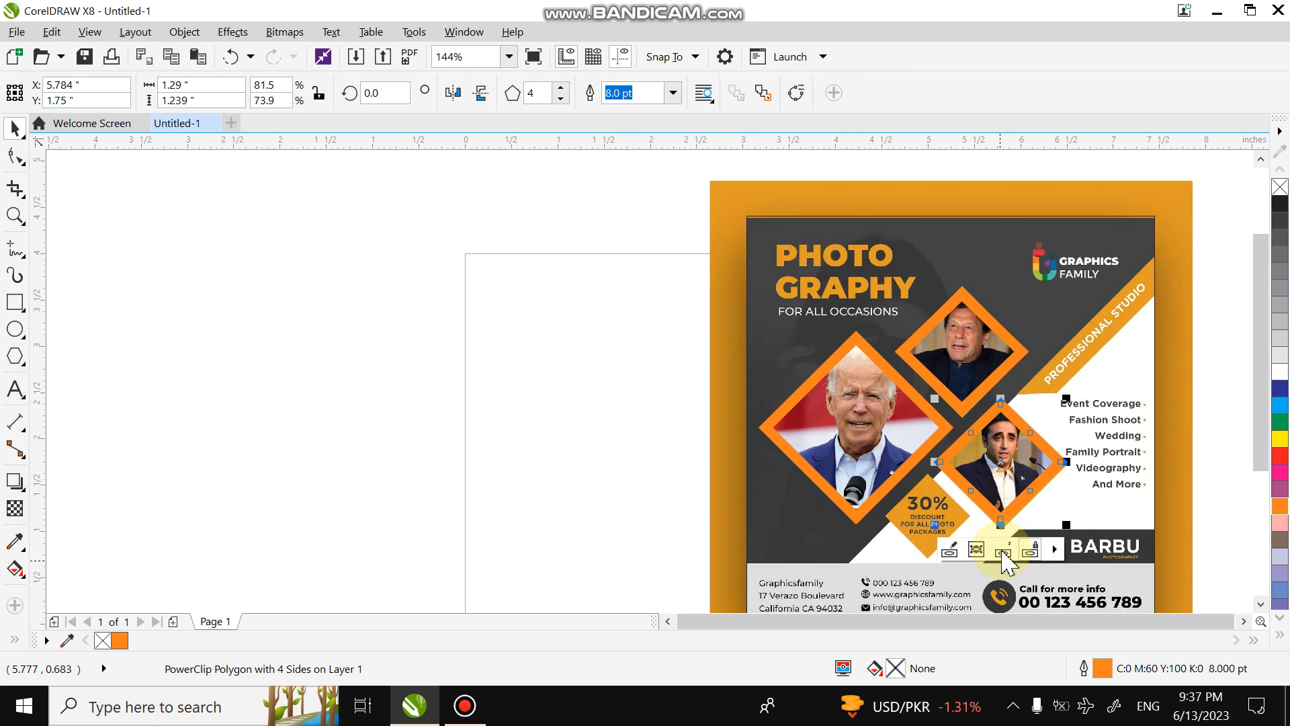
# Select all three photo diamonds together and PowerClip them inside the flyer's large panel rectangle
pyautogui.click(706, 425)
pyautogui.click(750, 418)
pyautogui.moveTo(751, 419); pyautogui.dragTo(961, 348)
pyautogui.keyDown('shift'); pyautogui.click(961, 348); pyautogui.keyUp('shift')
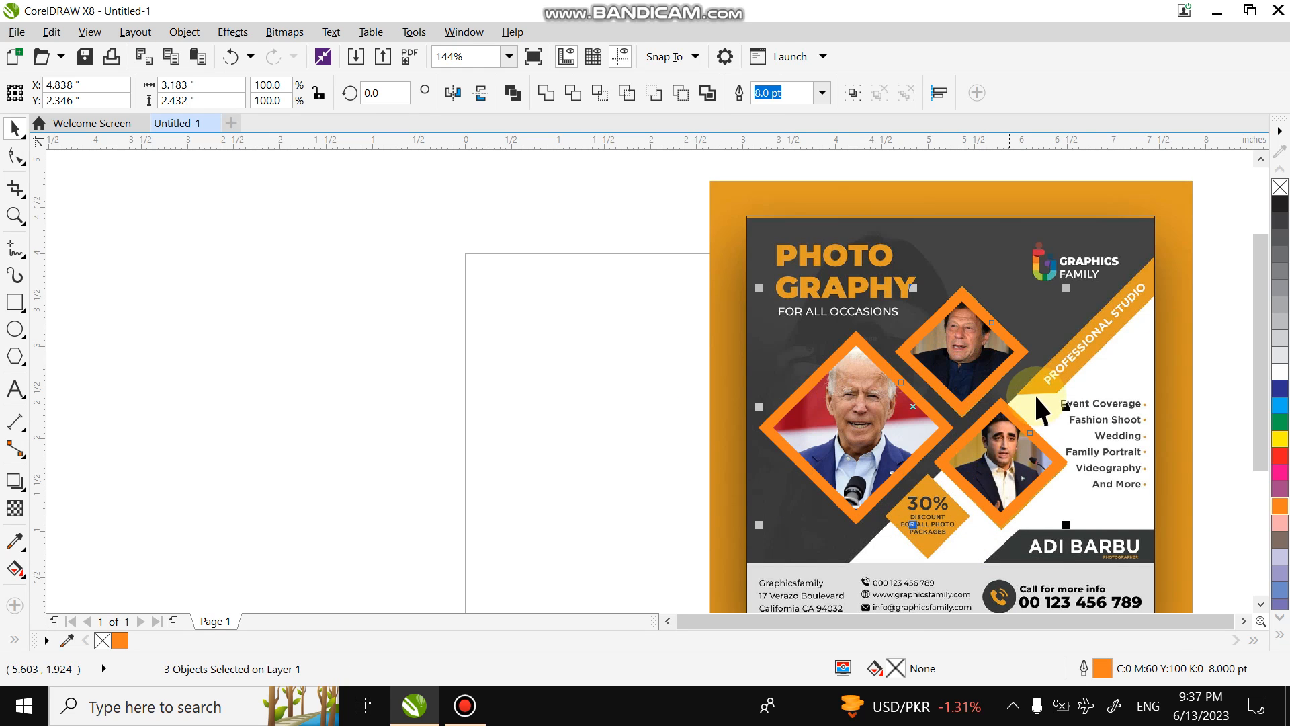
pyautogui.keyDown('shift'); pyautogui.click(1027, 444); pyautogui.keyUp('shift')
pyautogui.rightClick(1027, 444)
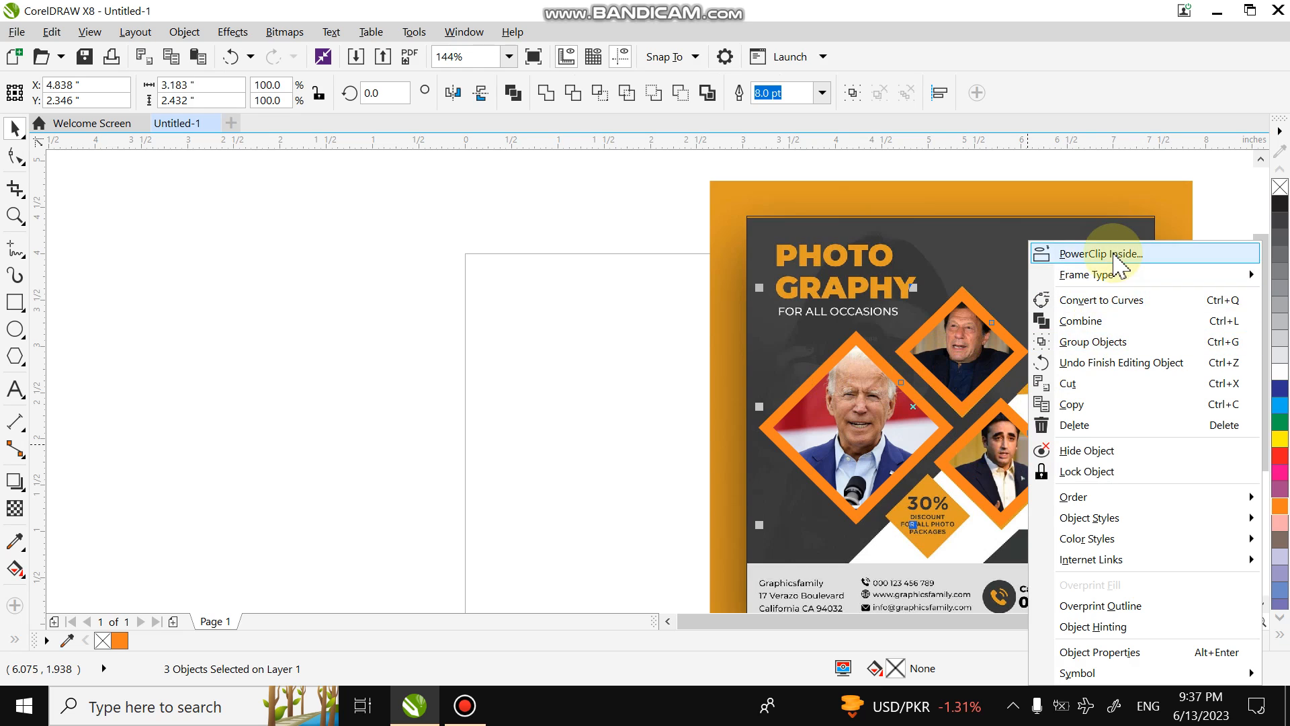
pyautogui.click(1076, 255)
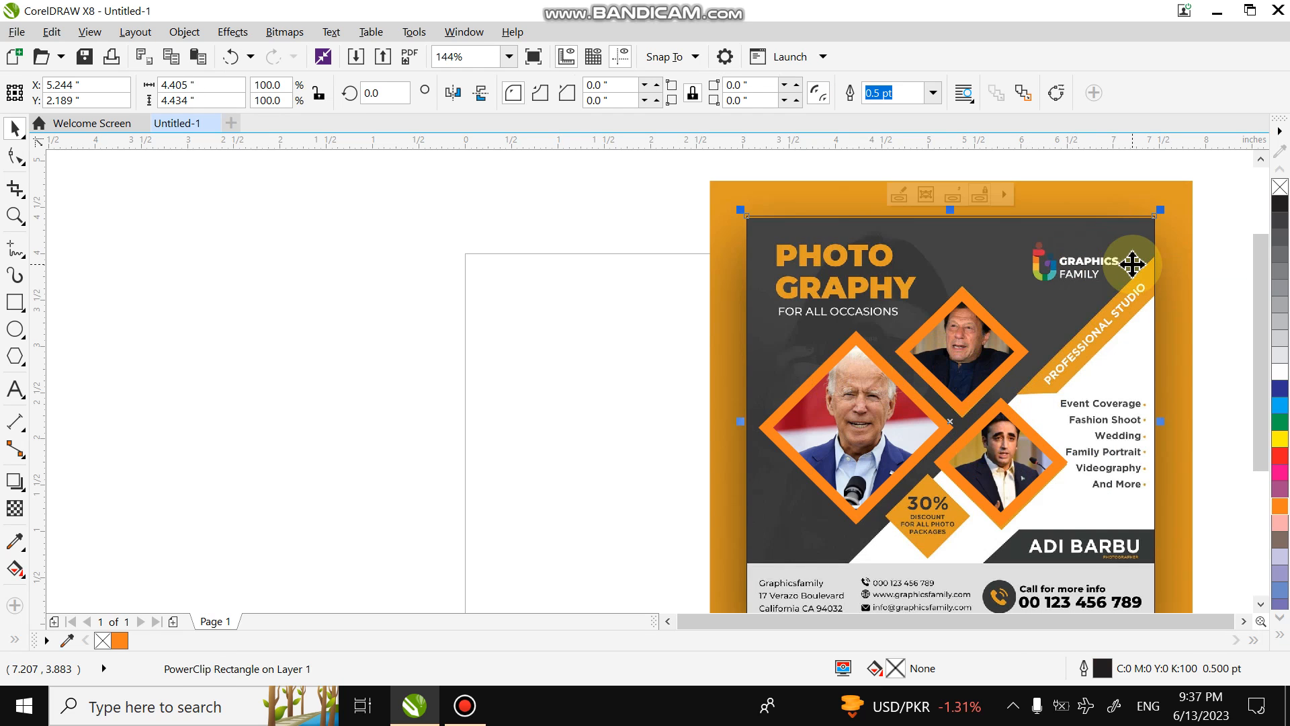
pyautogui.click(840, 280)
pyautogui.click(253, 340)
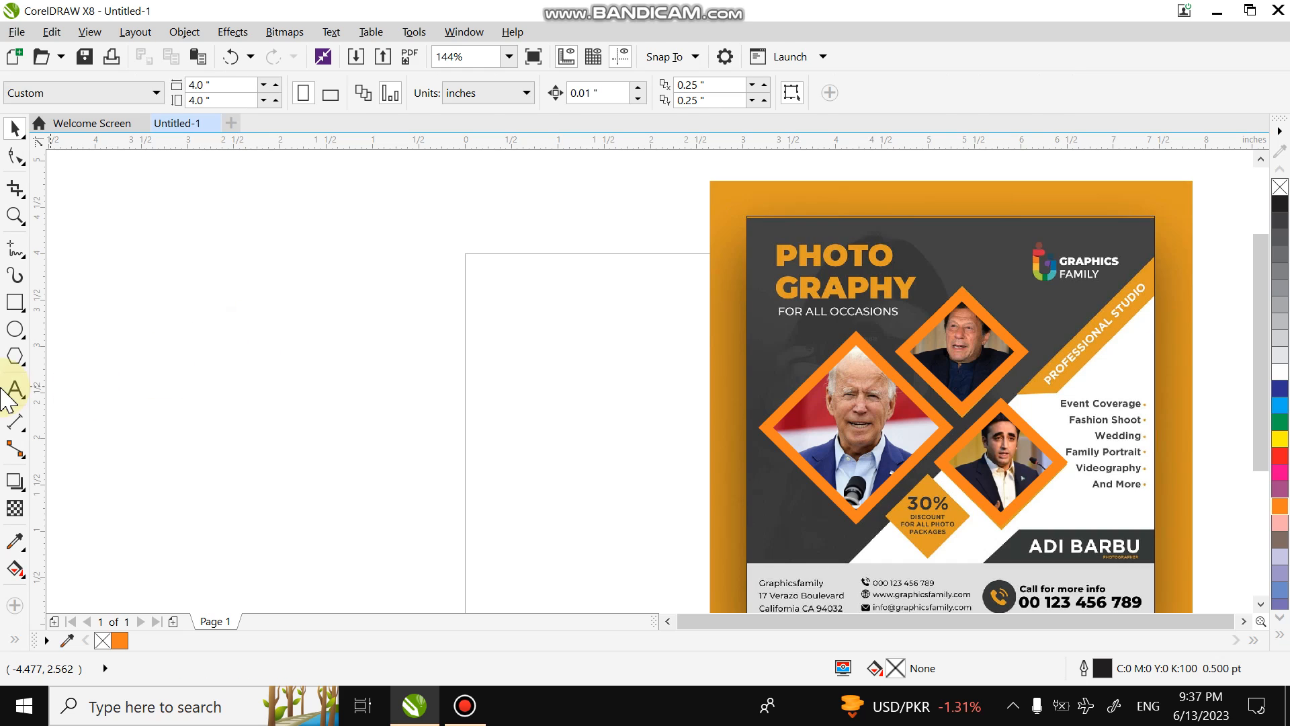
# Add 24 pt Arial text "PHOTO", "GRAPHY" and "FOR ALL OCCASIONS" on three lines beside the page and break it into separate lines
pyautogui.click(16, 390)
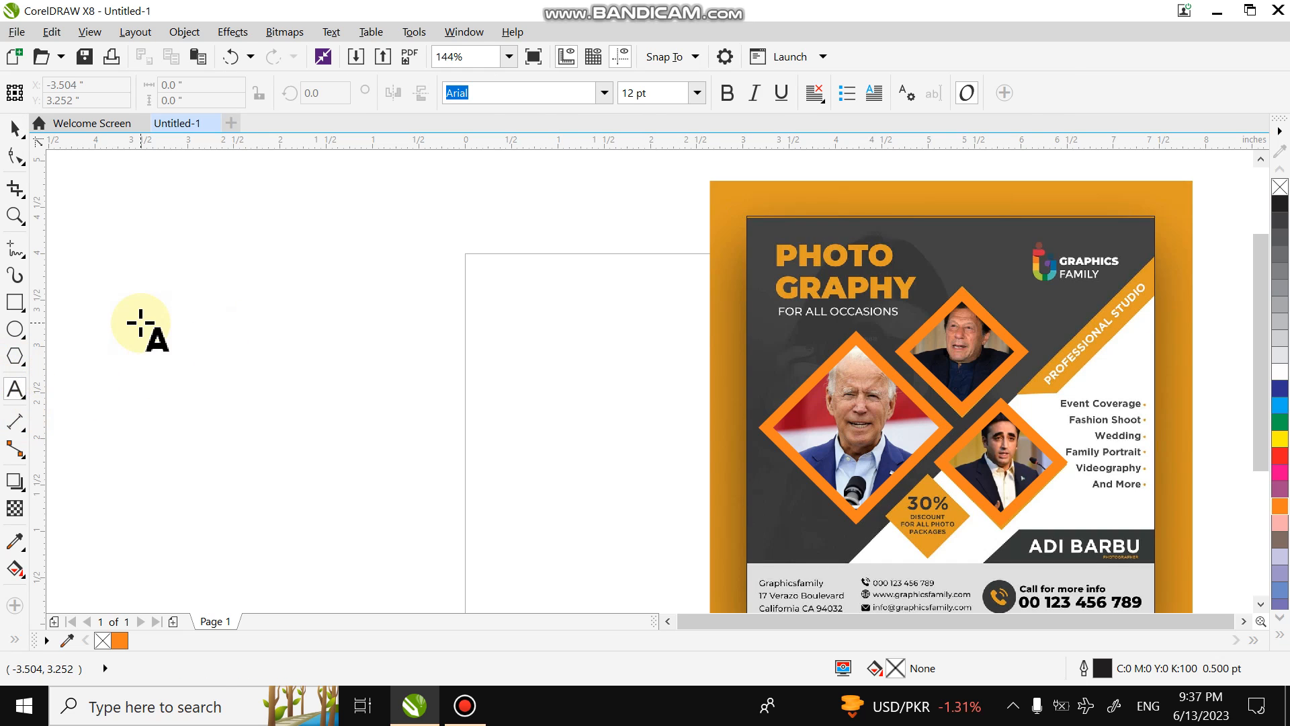
pyautogui.click(140, 319)
pyautogui.write('PHOTO')
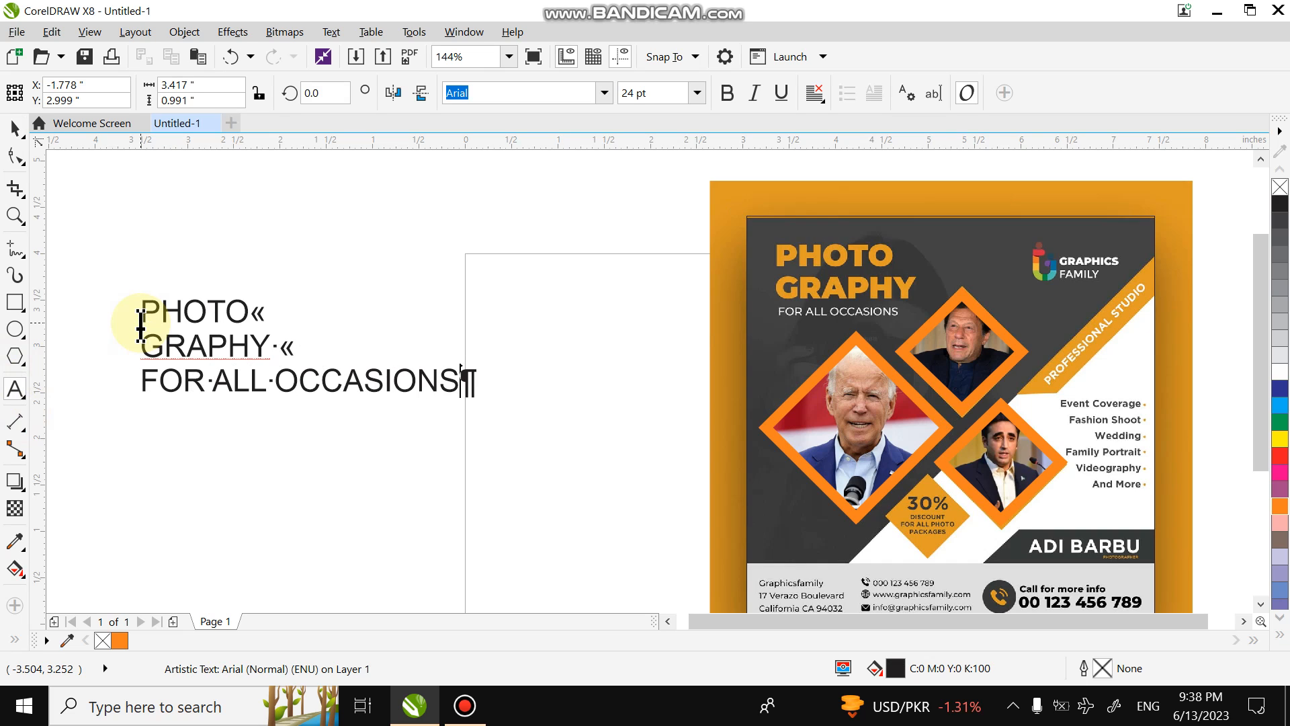
pyautogui.hotkey('ctrl', 'space')
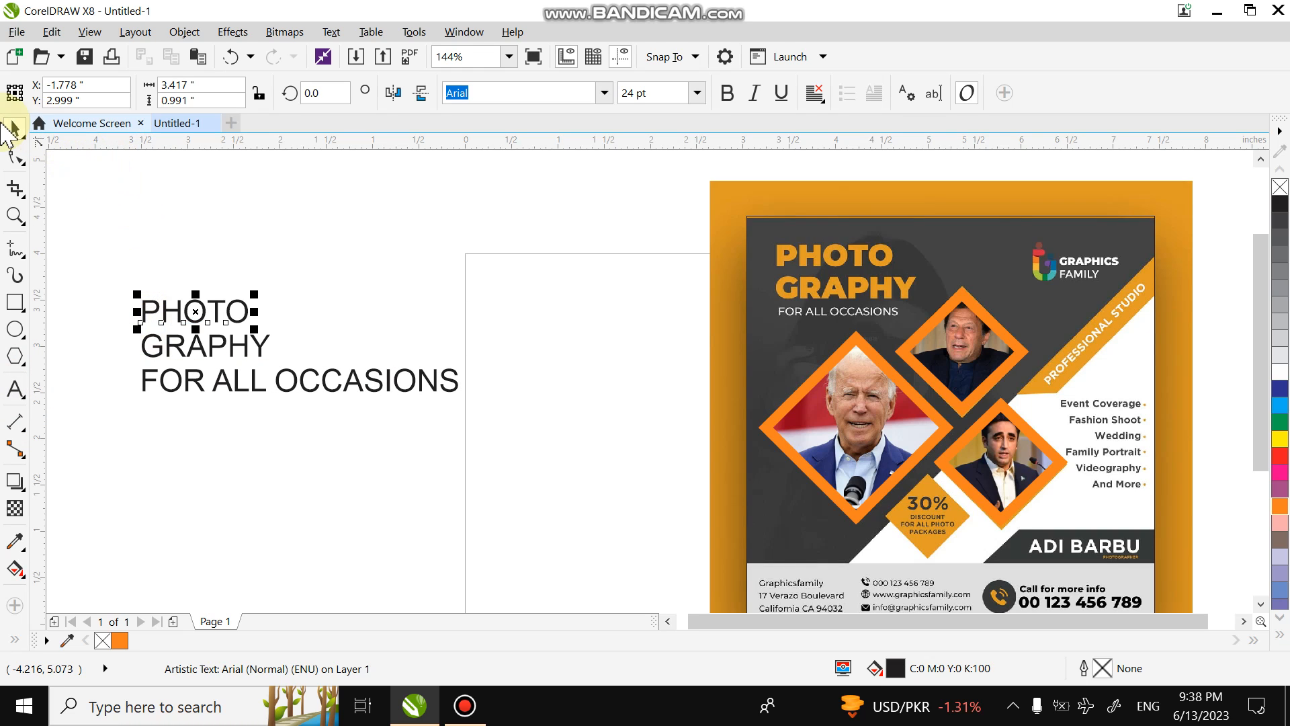
# Move the word PHOTO onto the reference heading and make it bold, scaled to about 27.8 pt
pyautogui.moveTo(202, 307); pyautogui.dragTo(820, 265)
pyautogui.click(729, 92)
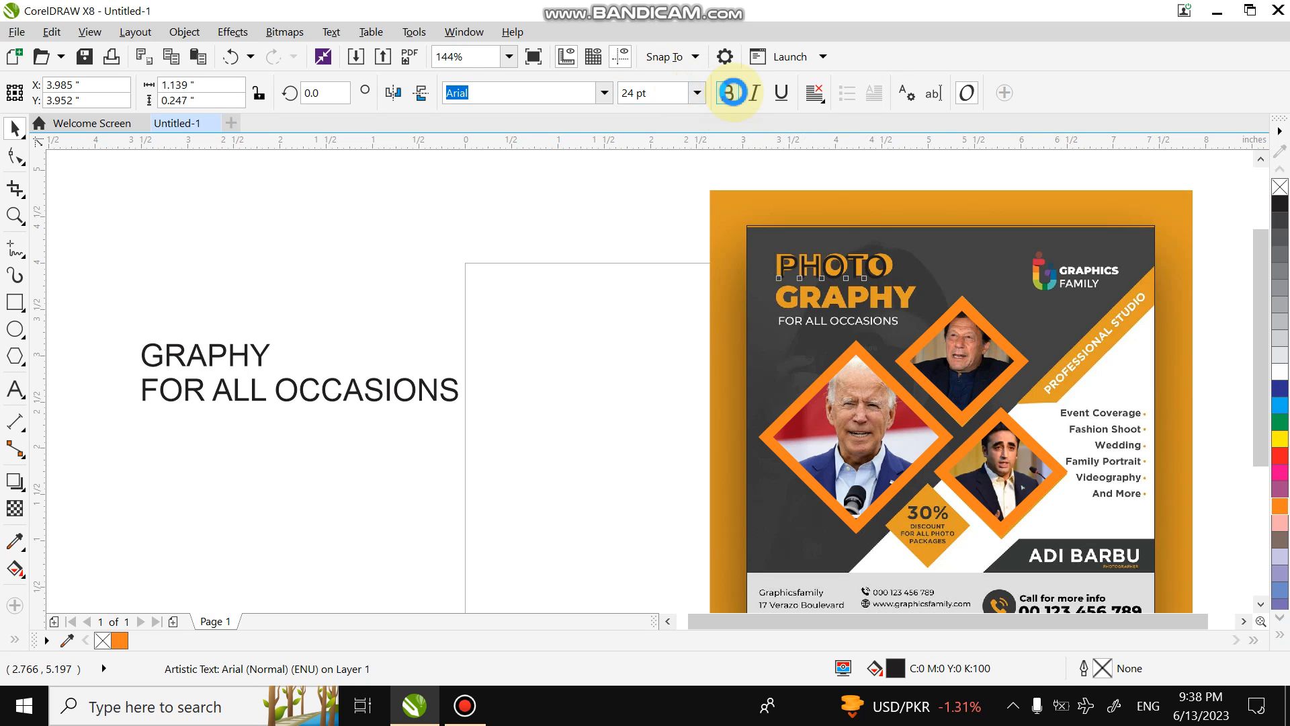
pyautogui.click(697, 93)
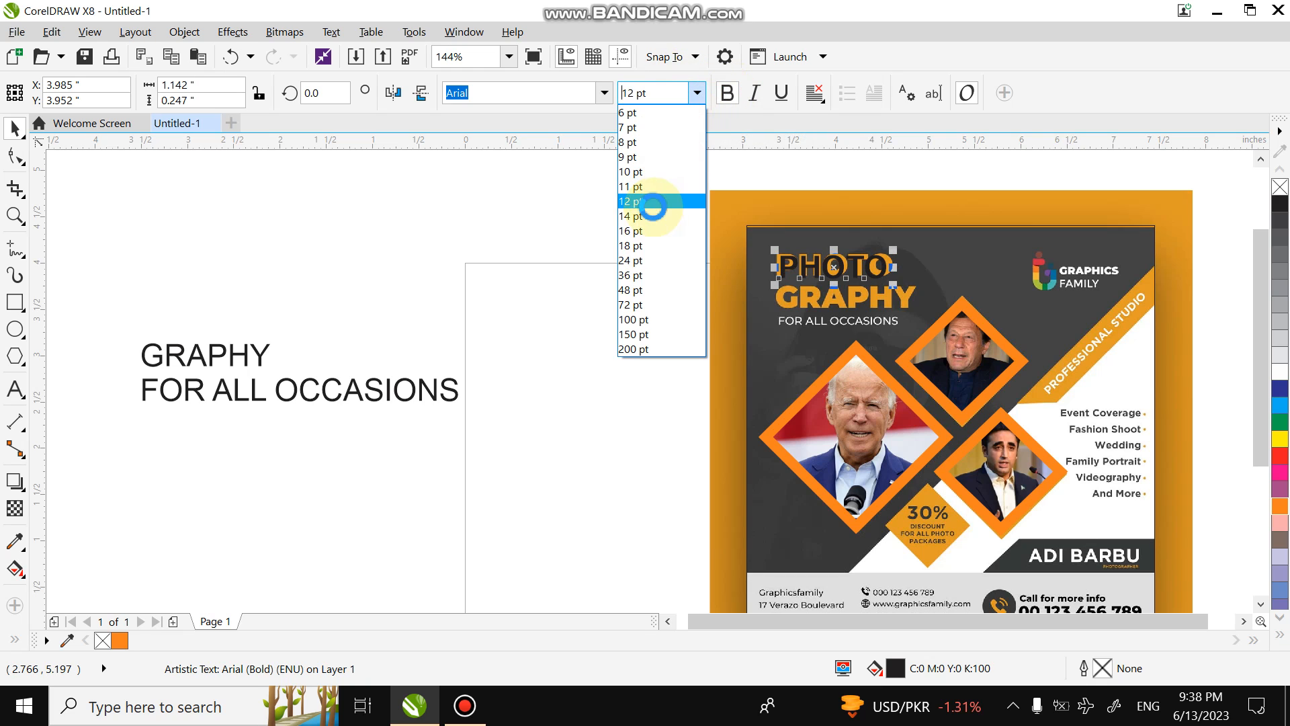
pyautogui.click(632, 276)
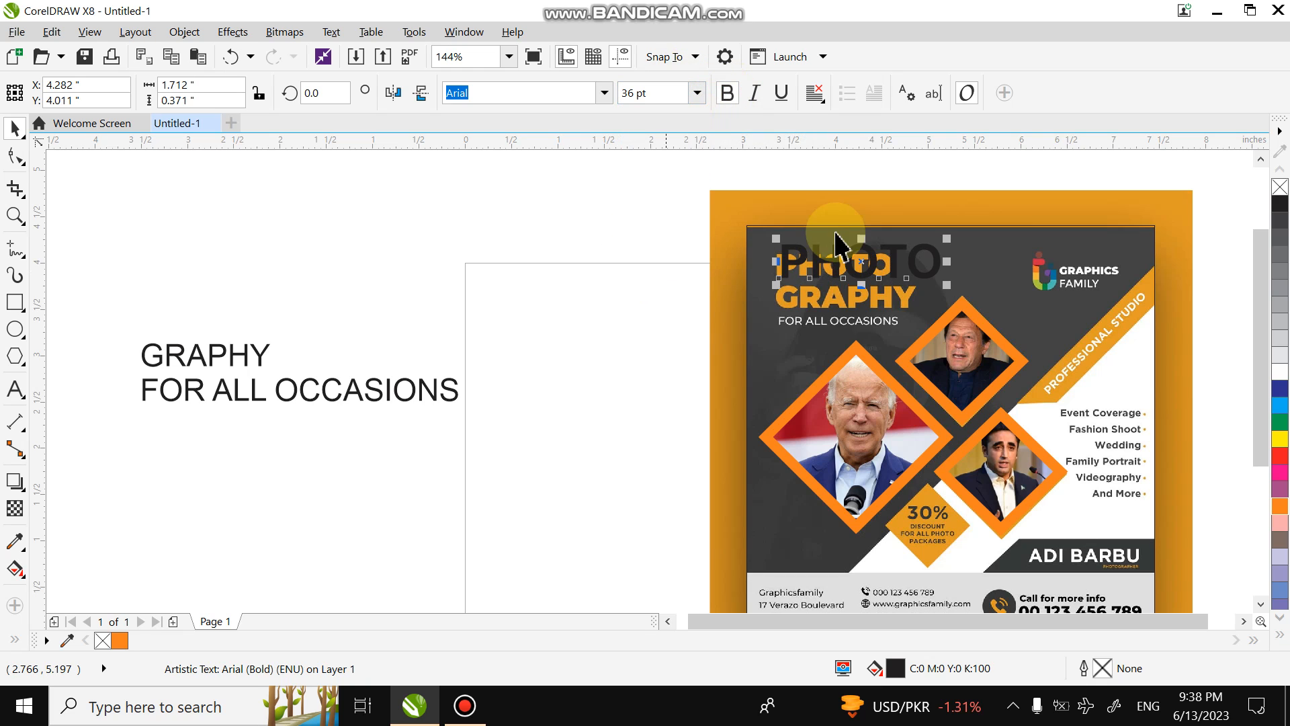
pyautogui.moveTo(953, 286); pyautogui.dragTo(856, 272)
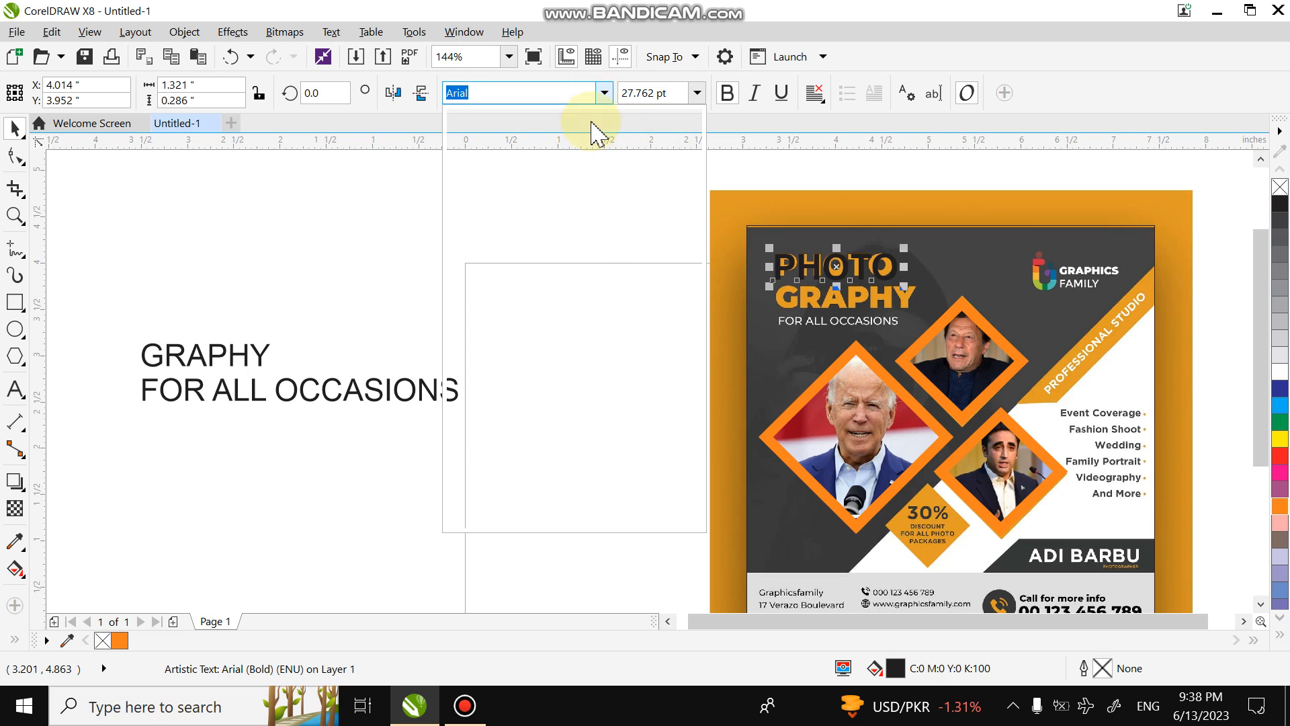
# Set the PHOTO text's font to Bernard MT Condensed and resize it to about 25.2 pt over the reference word
pyautogui.click(604, 94)
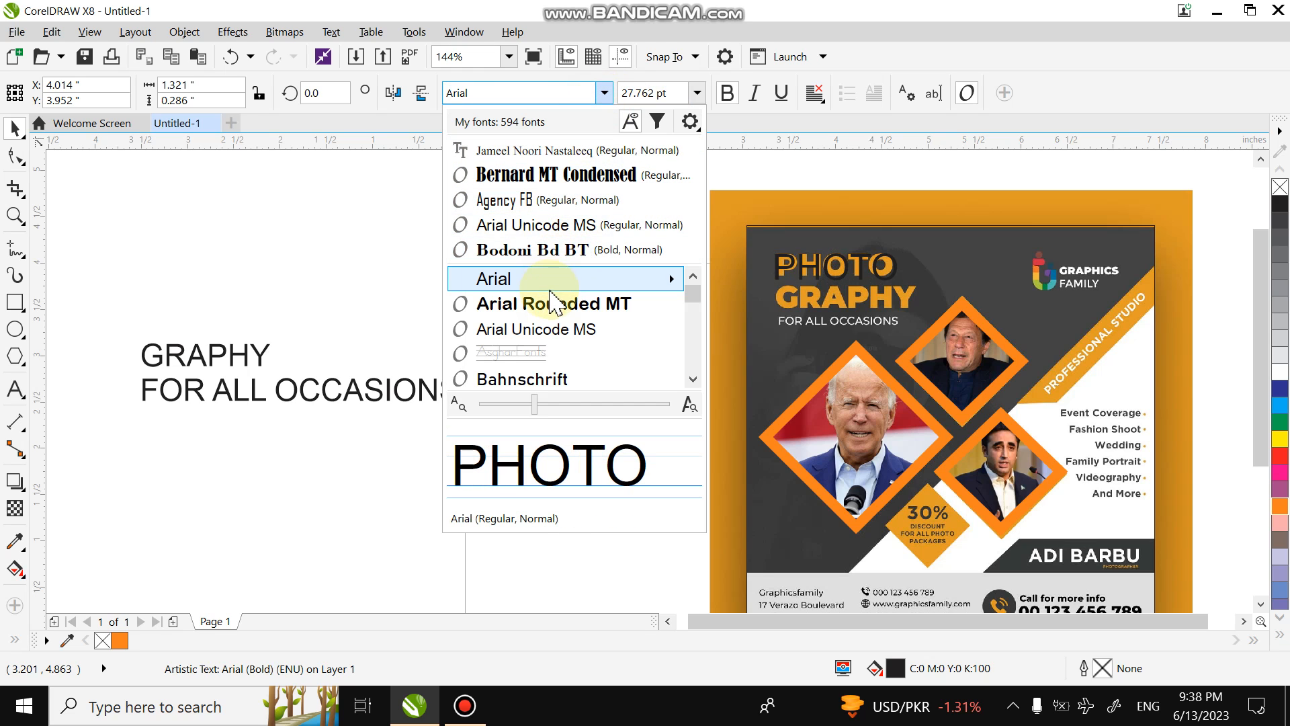
pyautogui.click(609, 174)
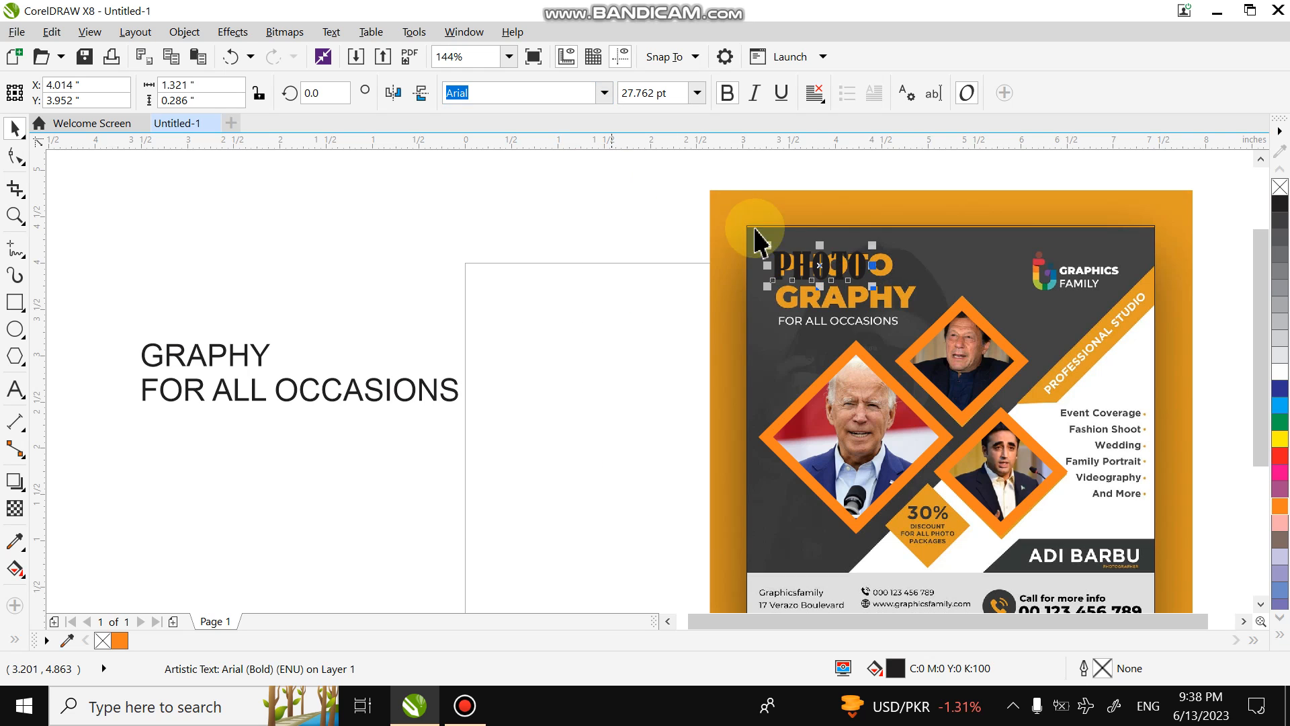
pyautogui.moveTo(885, 284); pyautogui.dragTo(835, 259)
pyautogui.press('Escape')
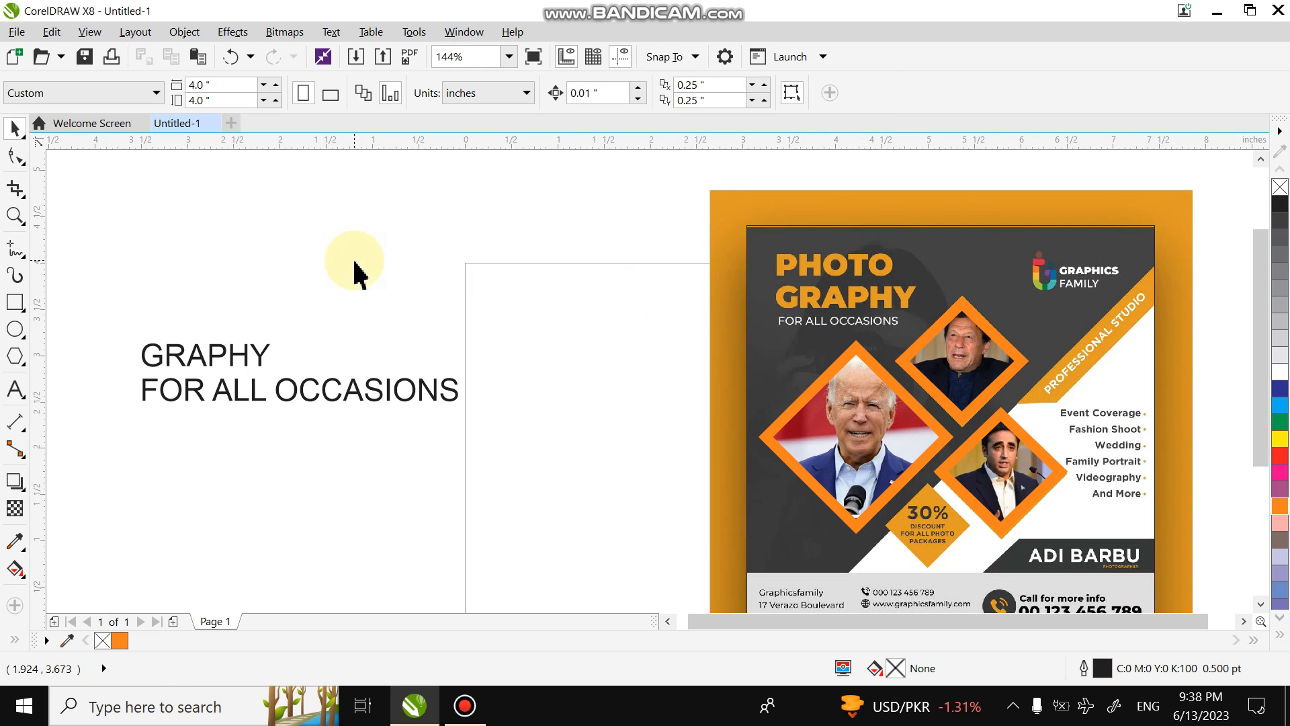
# Undo the last change to the PHOTO text and set its font to Algerian
pyautogui.click(230, 56)
pyautogui.click(605, 93)
pyautogui.moveTo(693, 293); pyautogui.dragTo(694, 339)
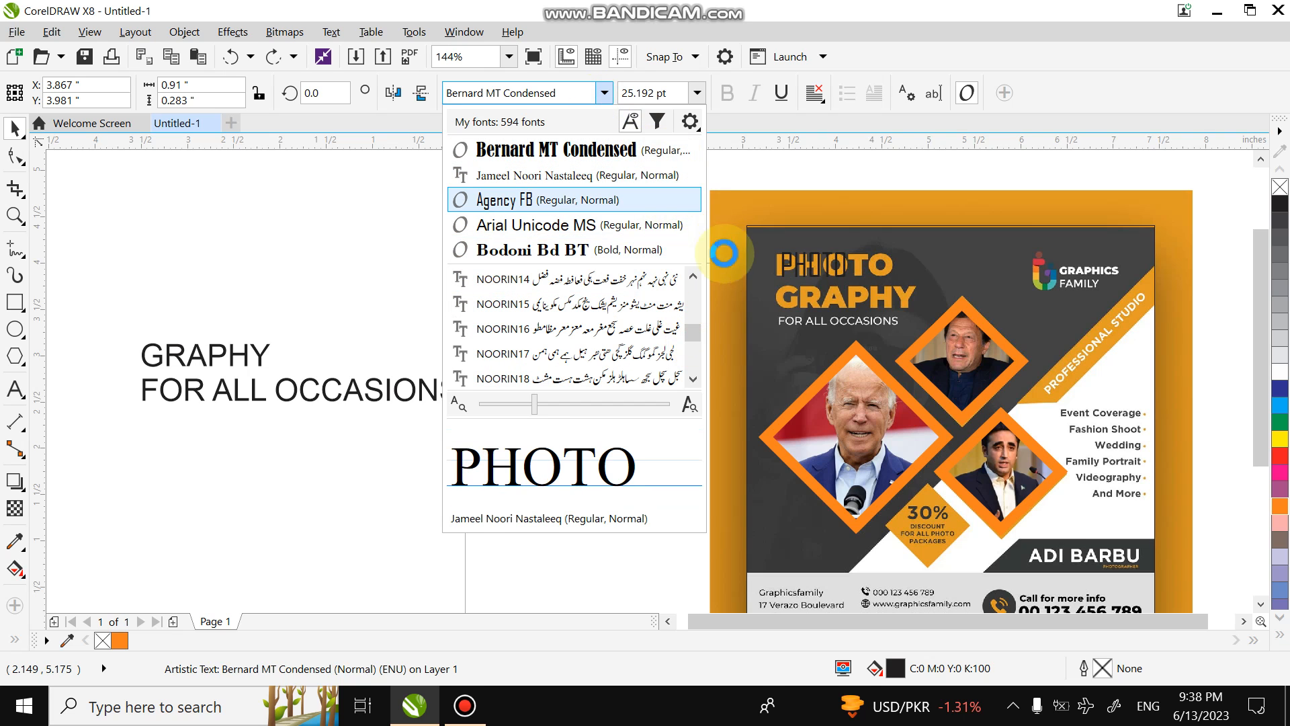
pyautogui.click(693, 378)
pyautogui.moveTo(694, 331); pyautogui.dragTo(696, 254)
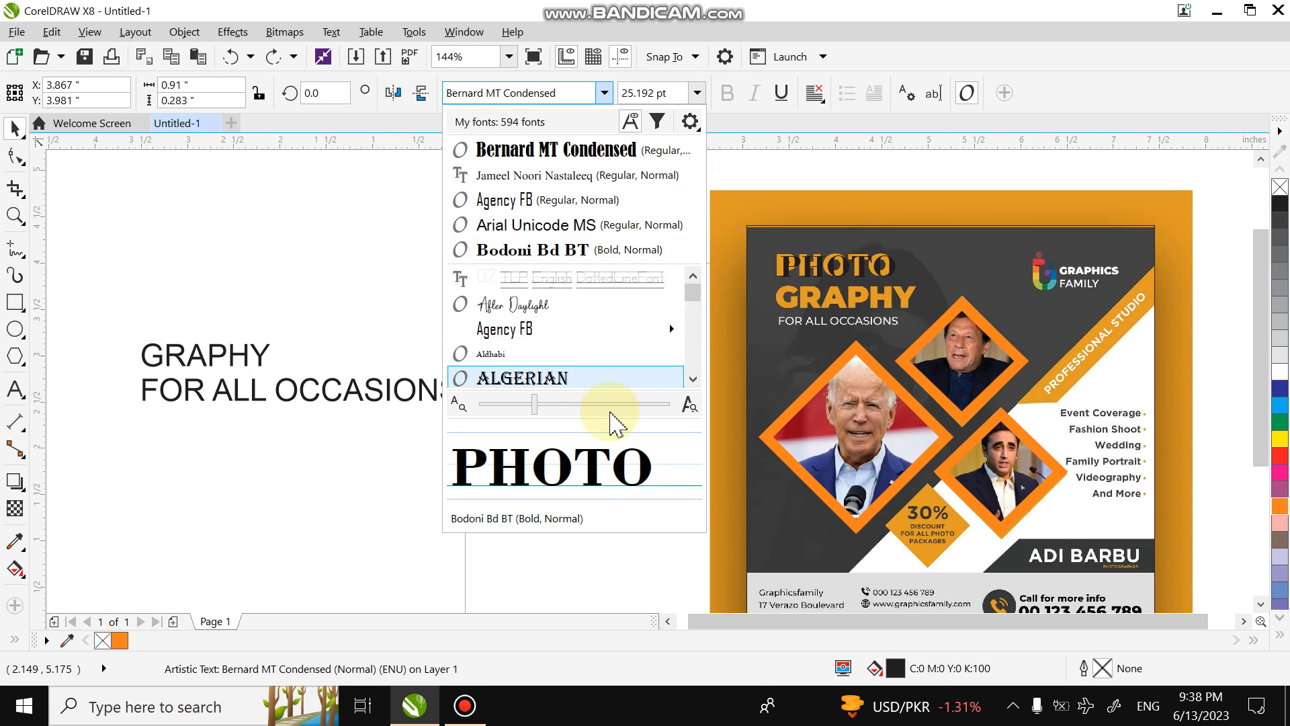
pyautogui.click(607, 383)
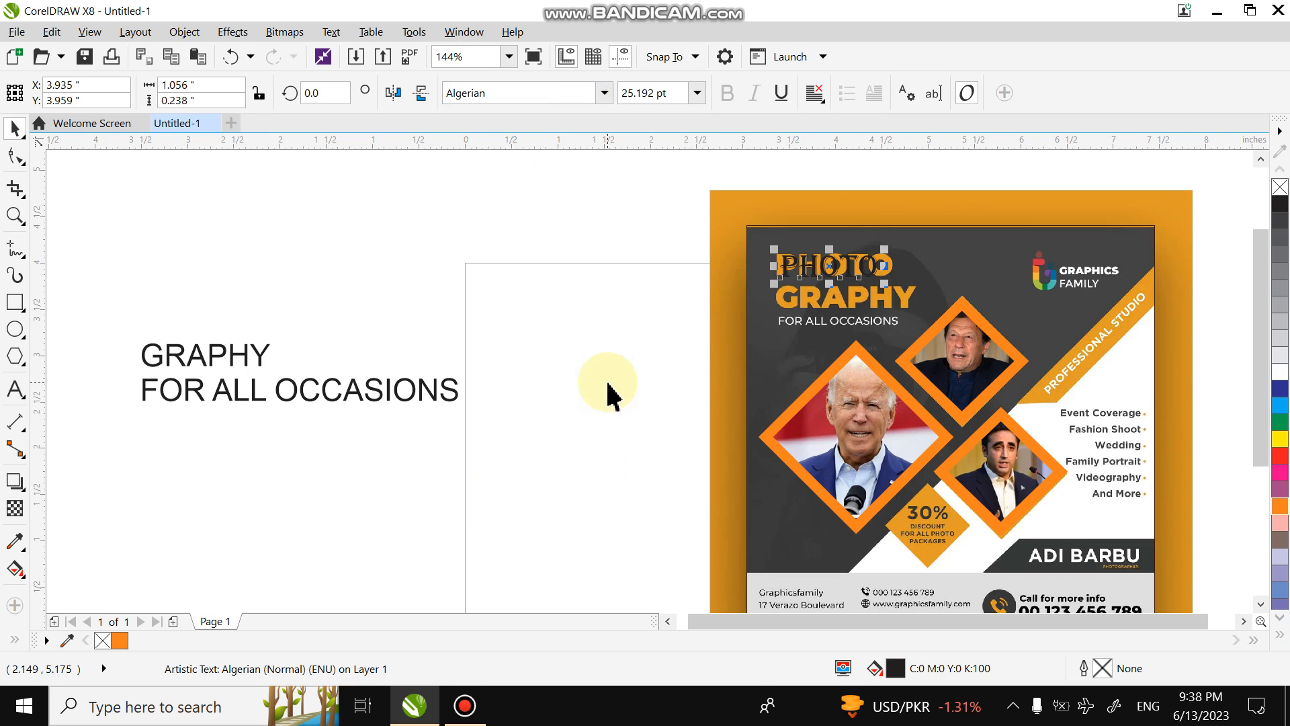
# Move the word GRAPHY onto the matching reference heading word and set its font to Algerian
pyautogui.moveTo(178, 358); pyautogui.dragTo(815, 291)
pyautogui.click(605, 94)
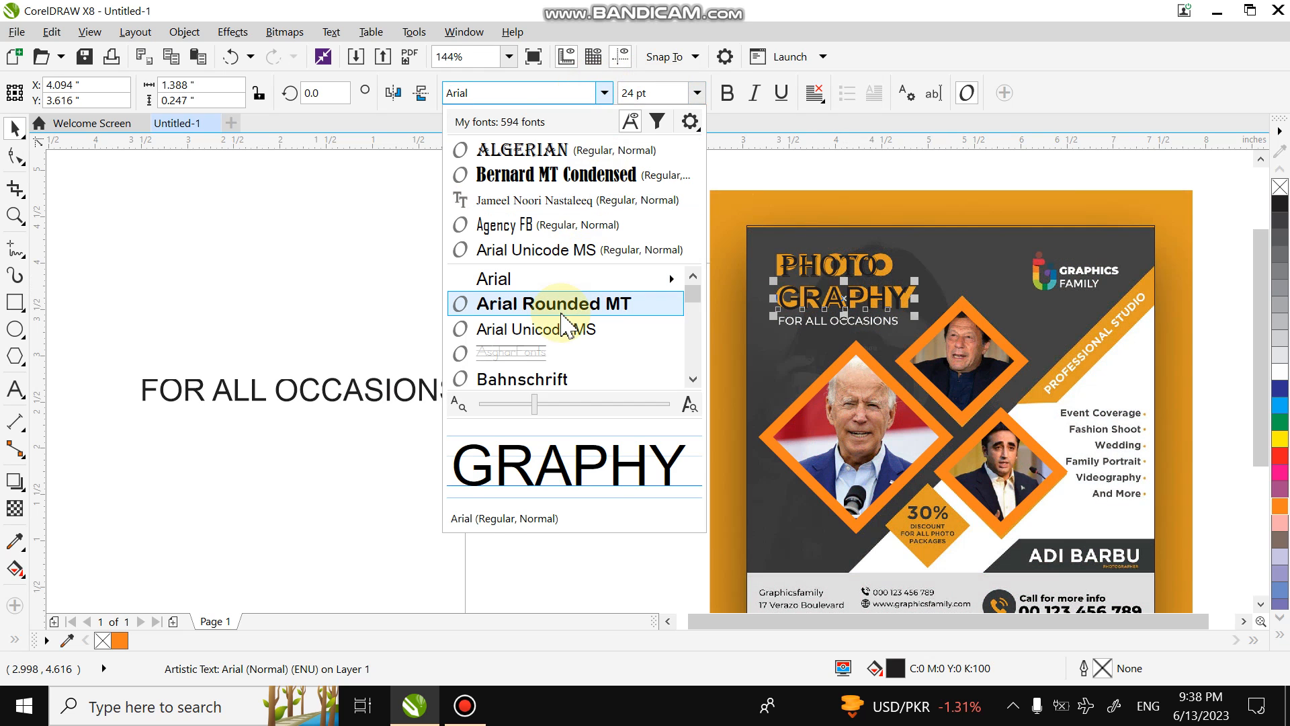
pyautogui.click(625, 153)
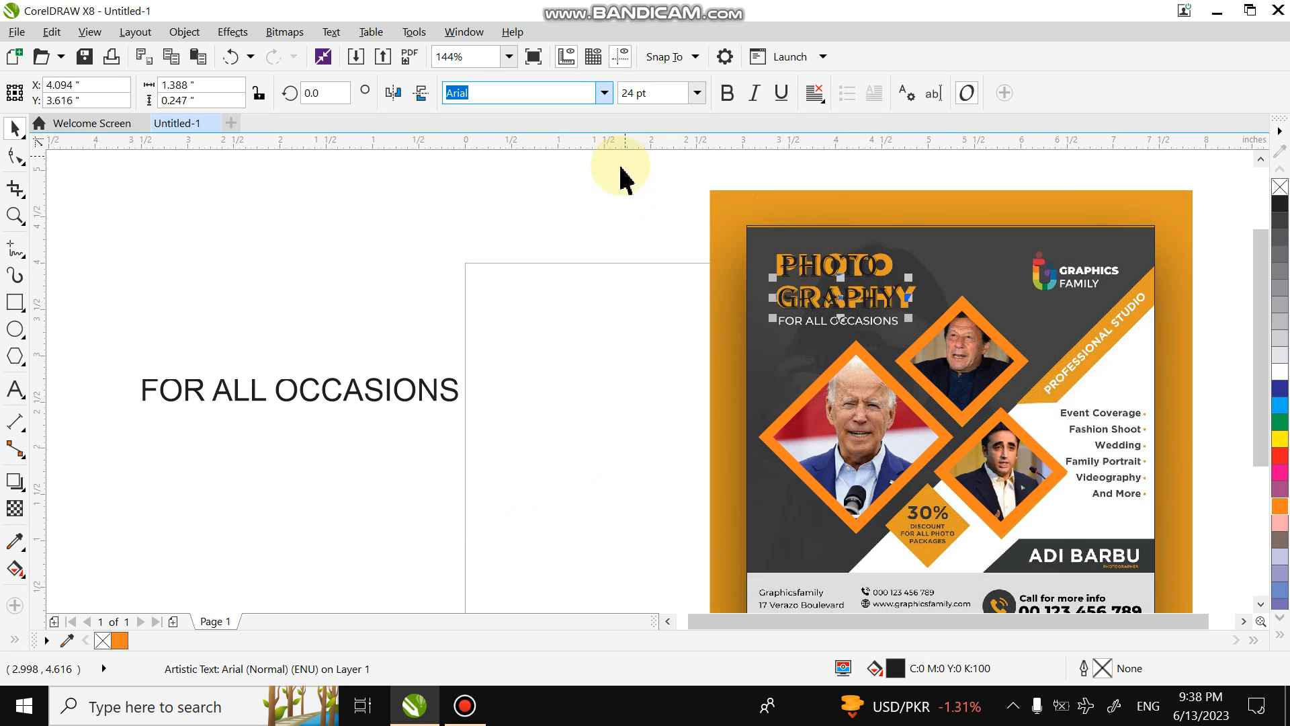
# Scale the FOR ALL OCCASIONS line to about 11.6 pt and place it in bold over the reference subheading
pyautogui.click(376, 420)
pyautogui.click(388, 398)
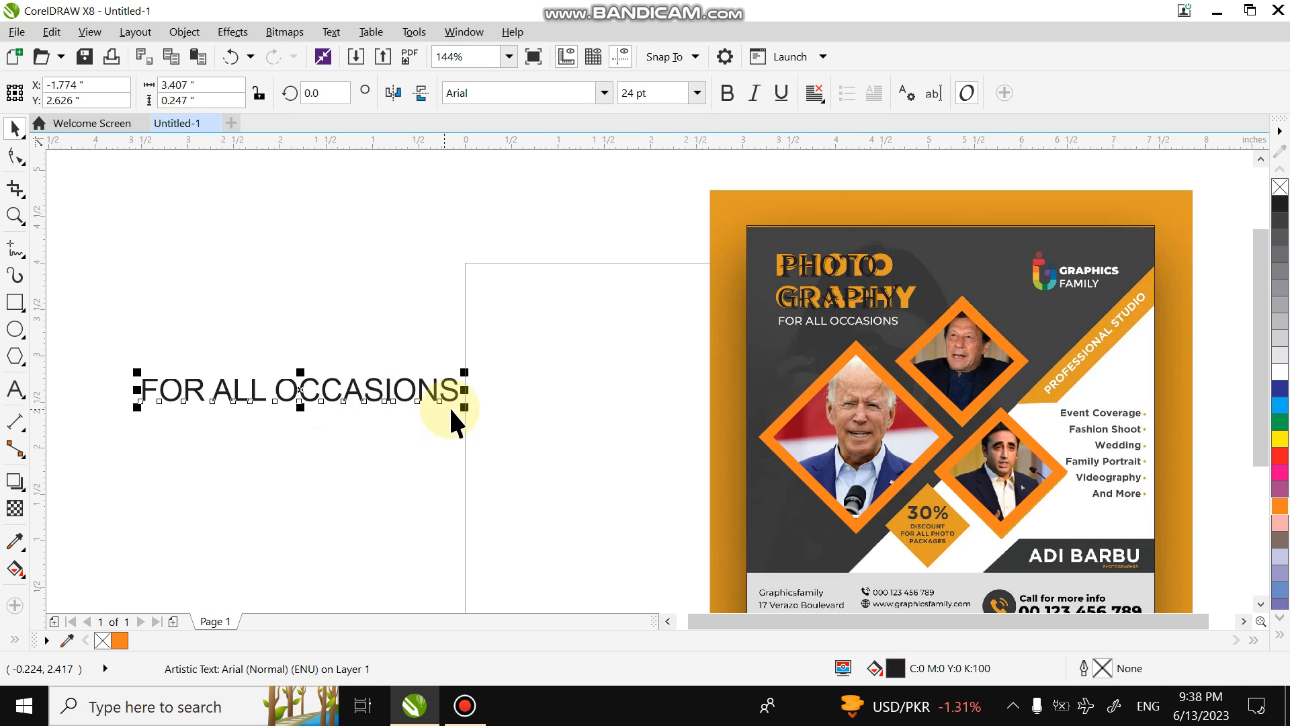
pyautogui.moveTo(462, 404); pyautogui.dragTo(424, 397)
pyautogui.moveTo(332, 374); pyautogui.dragTo(932, 332)
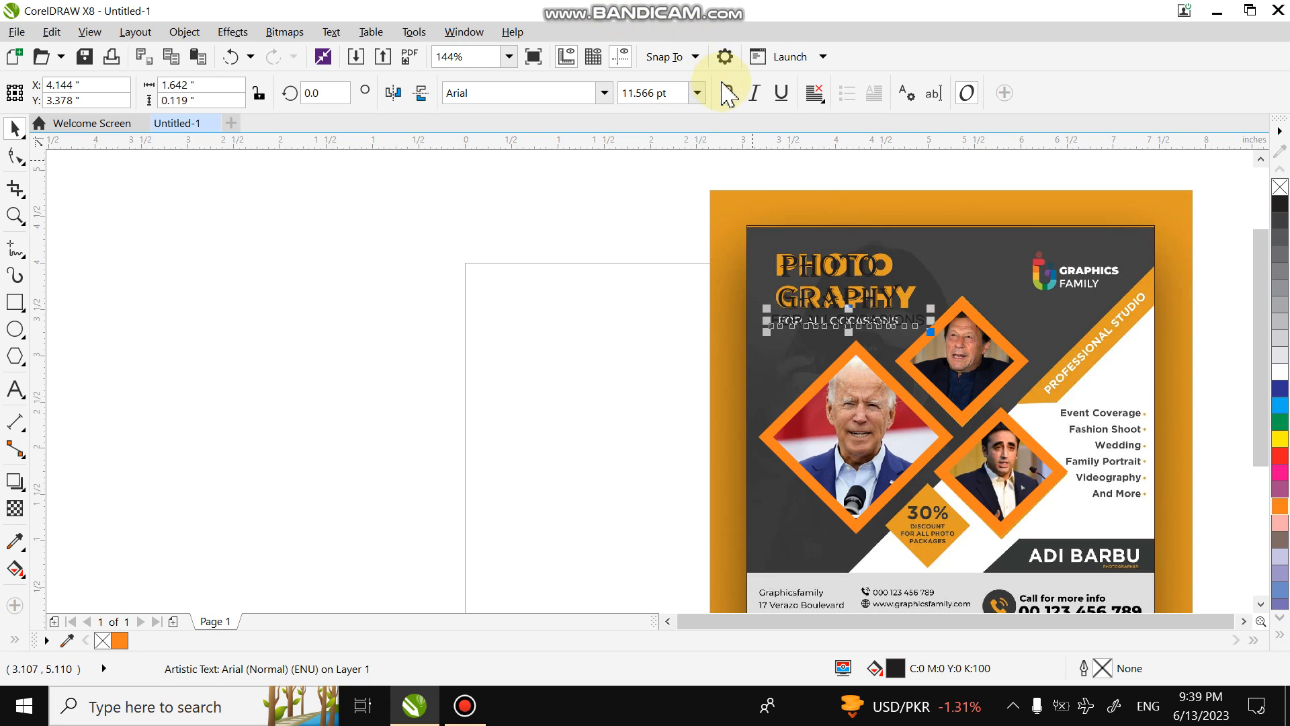
pyautogui.click(728, 93)
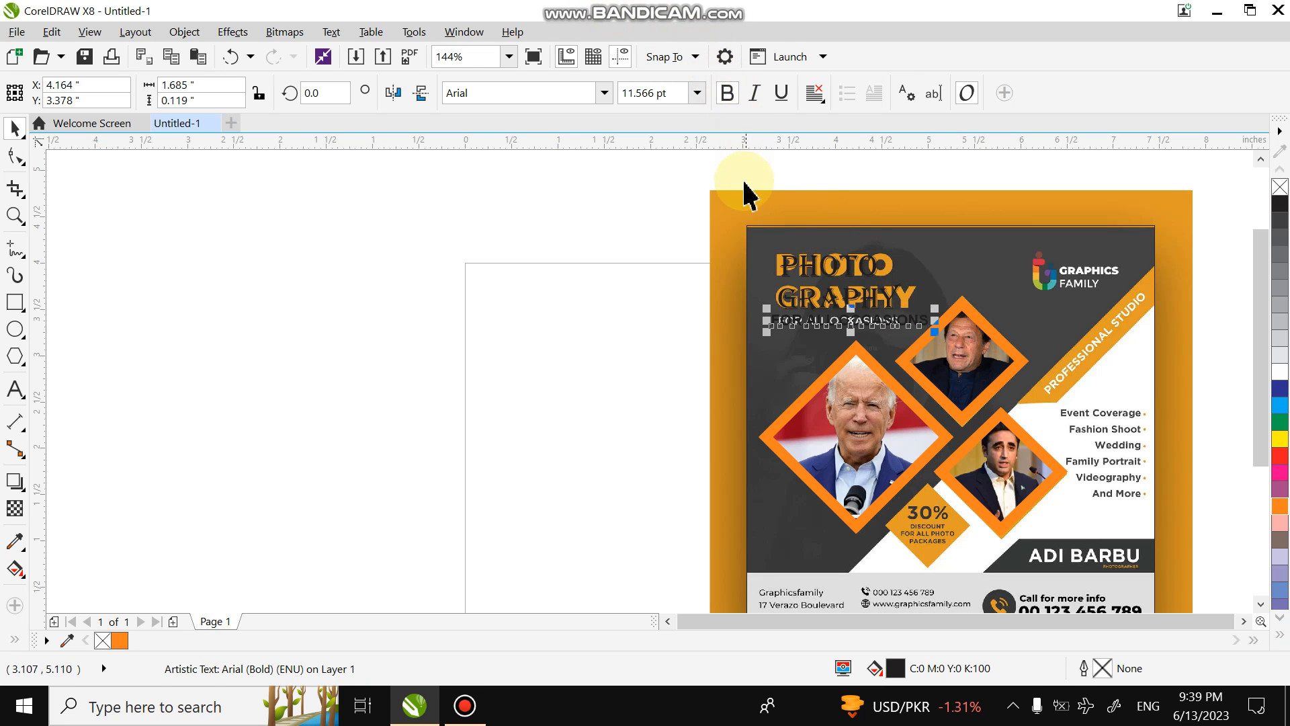
# Fill the FOR ALL OCCASIONS text with white and PowerClip it inside the flyer's inner panel
pyautogui.click(828, 299)
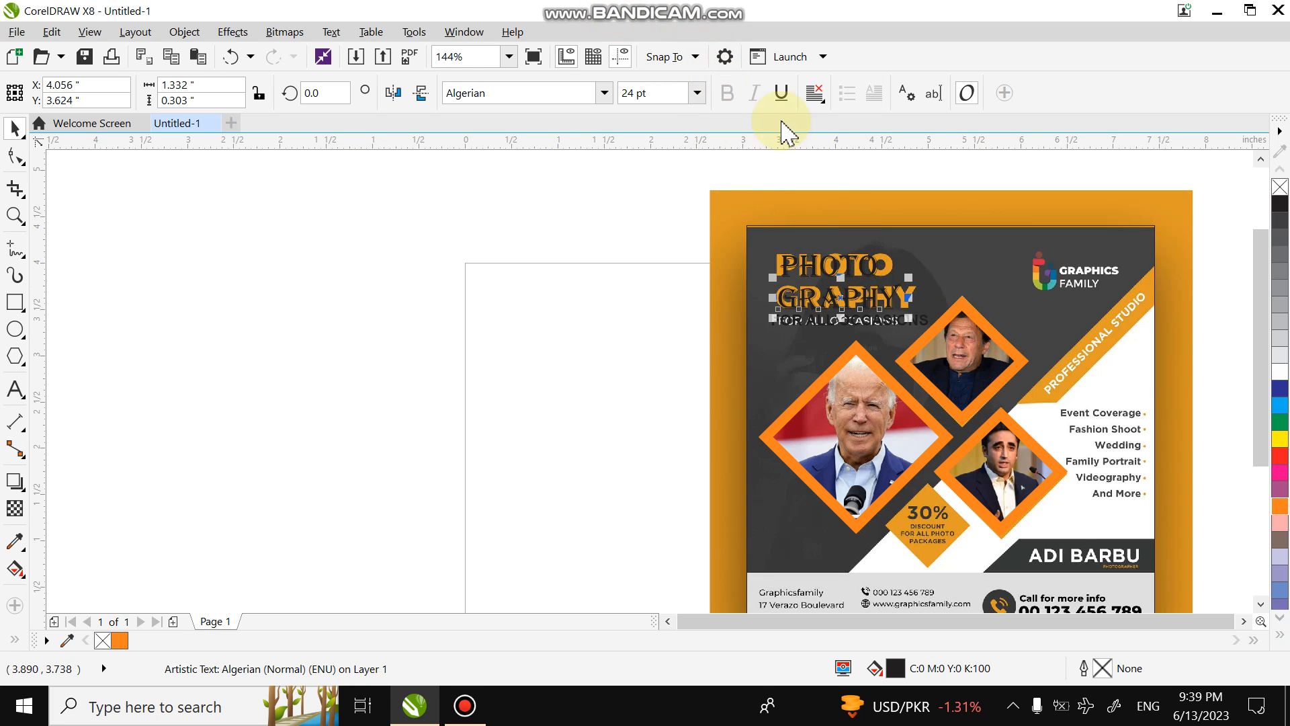
pyautogui.click(803, 321)
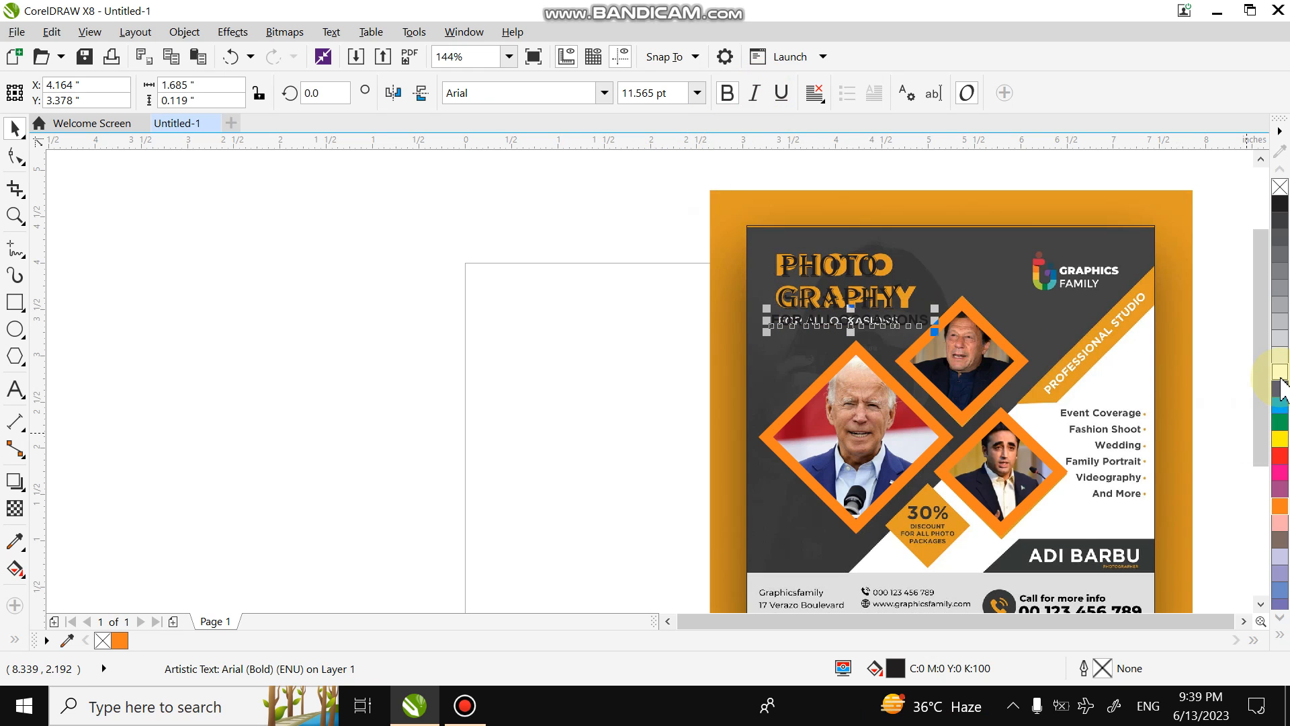
pyautogui.click(1280, 374)
pyautogui.rightClick(907, 321)
pyautogui.click(968, 260)
pyautogui.click(959, 276)
# Try to PowerClip the GRAPHY and PHOTO texts together inside the flyer's inner panel
pyautogui.click(883, 295)
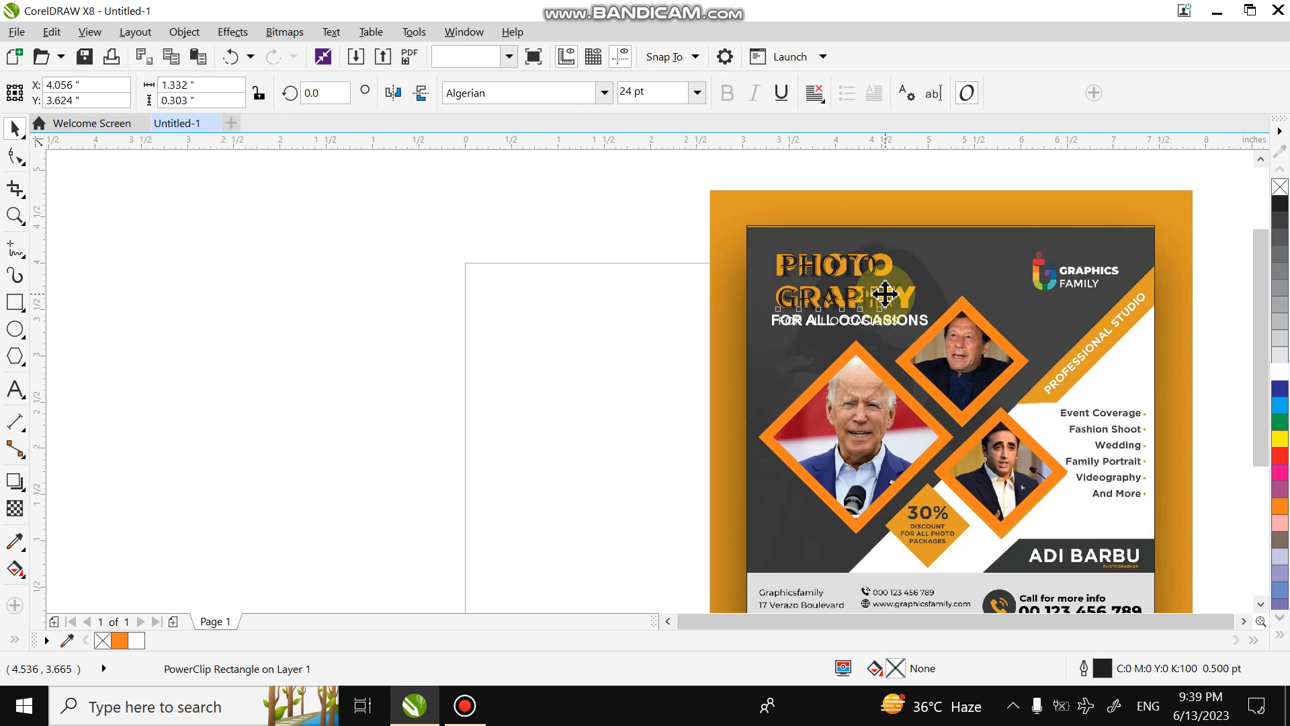
pyautogui.keyDown('shift'); pyautogui.click(871, 267); pyautogui.keyUp('shift')
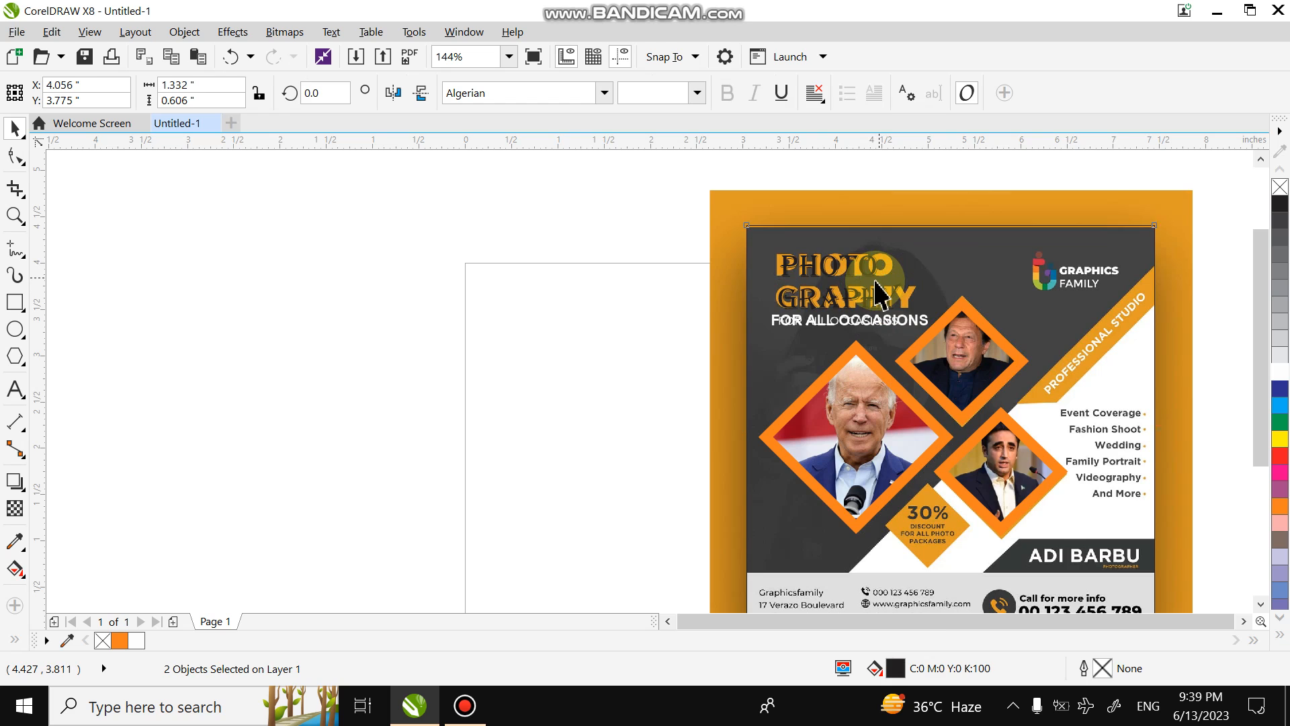
pyautogui.rightClick(877, 290)
pyautogui.click(934, 102)
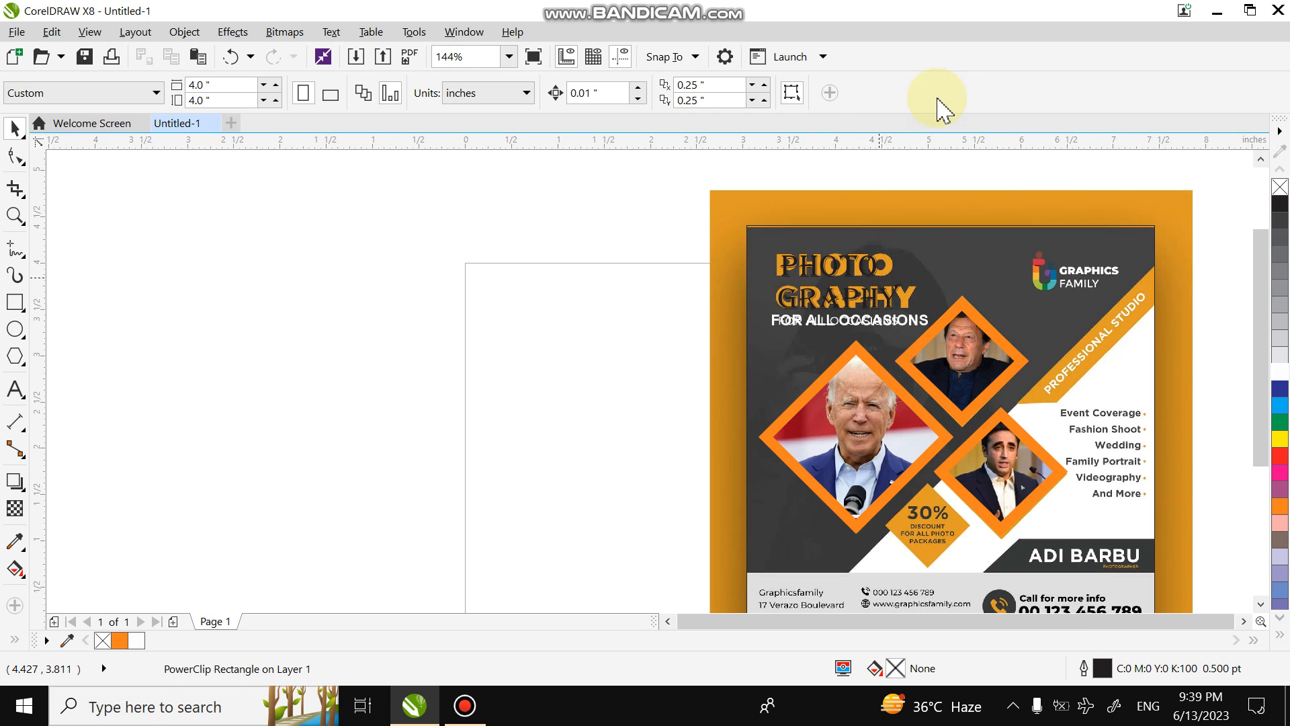
pyautogui.click(894, 282)
pyautogui.click(718, 402)
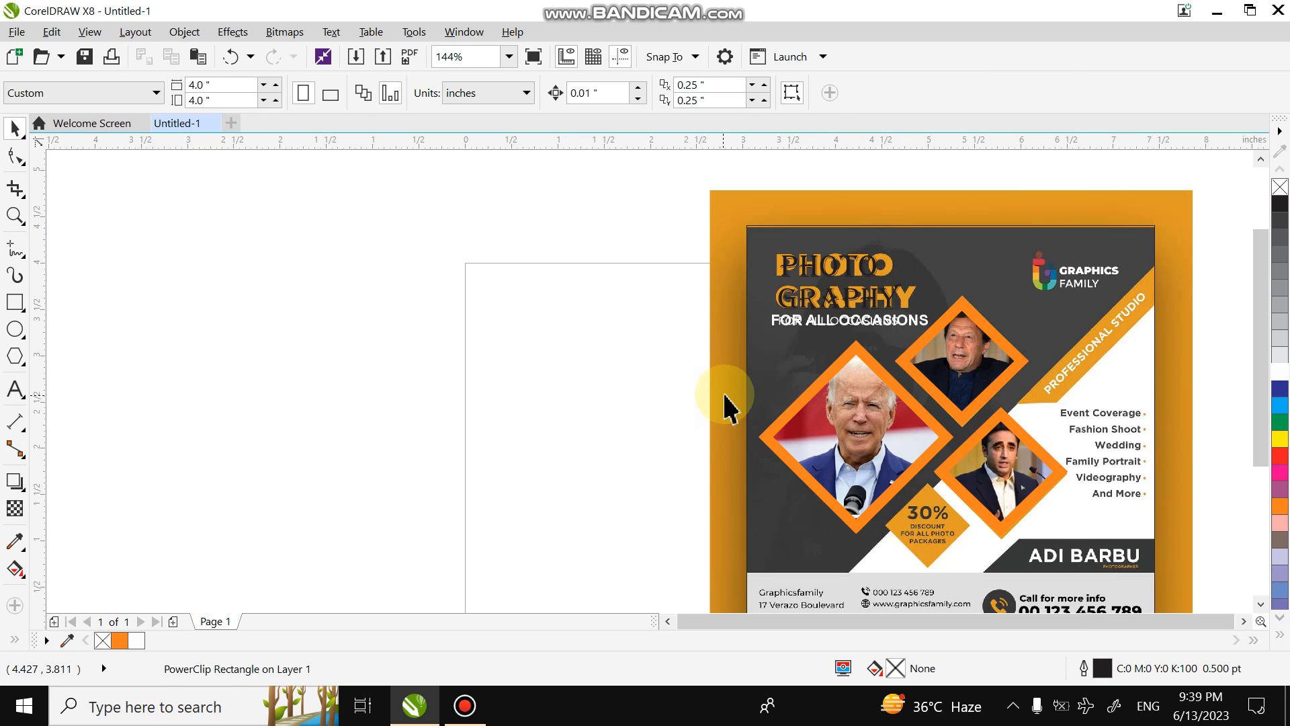
# Select both Algerian heading words, GRAPHY and PHOTO, and place them inside the inner panel's PowerClip frame
pyautogui.click(809, 302)
pyautogui.keyDown('shift'); pyautogui.click(822, 263); pyautogui.keyUp('shift')
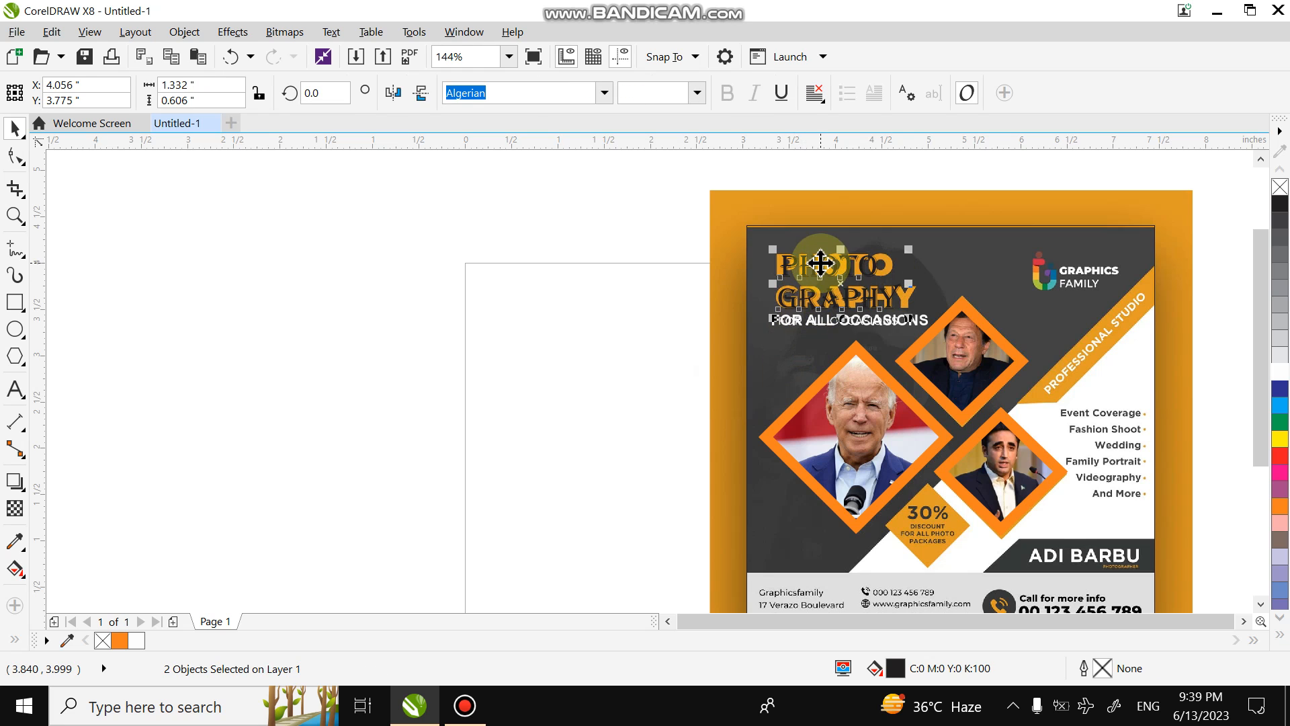
pyautogui.rightClick(821, 262)
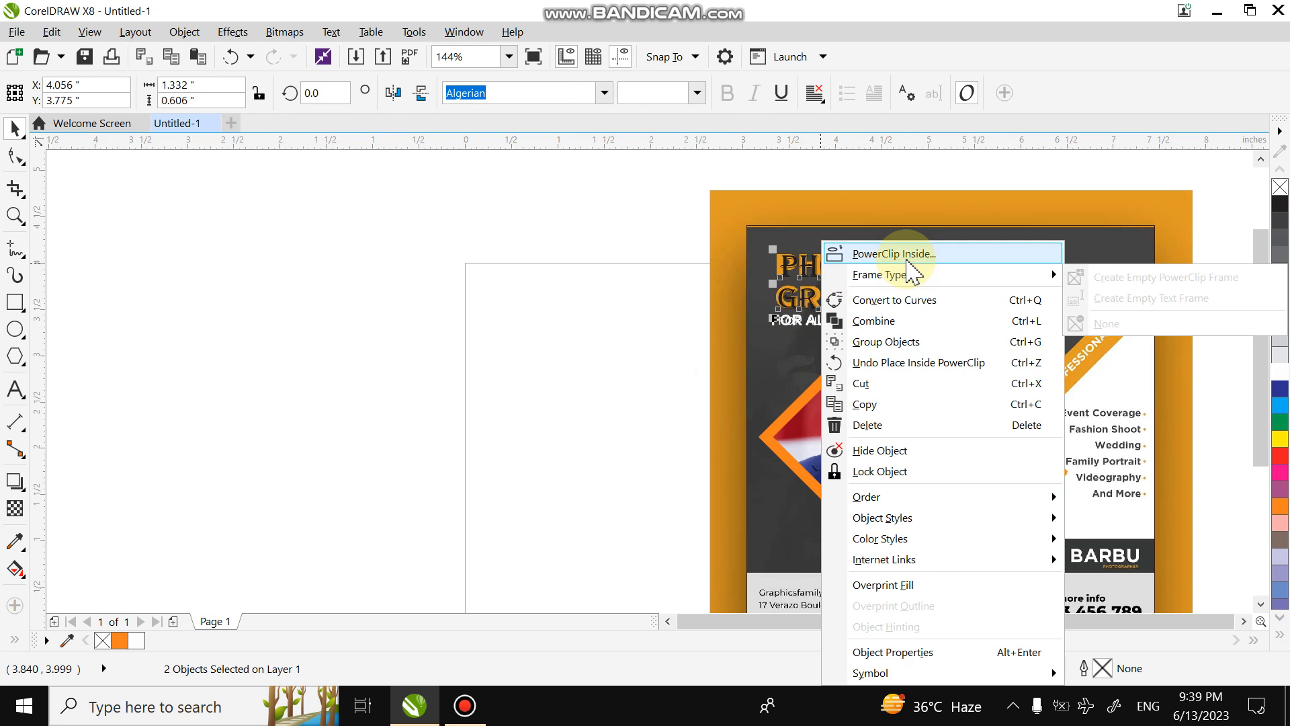
pyautogui.click(901, 254)
pyautogui.click(943, 260)
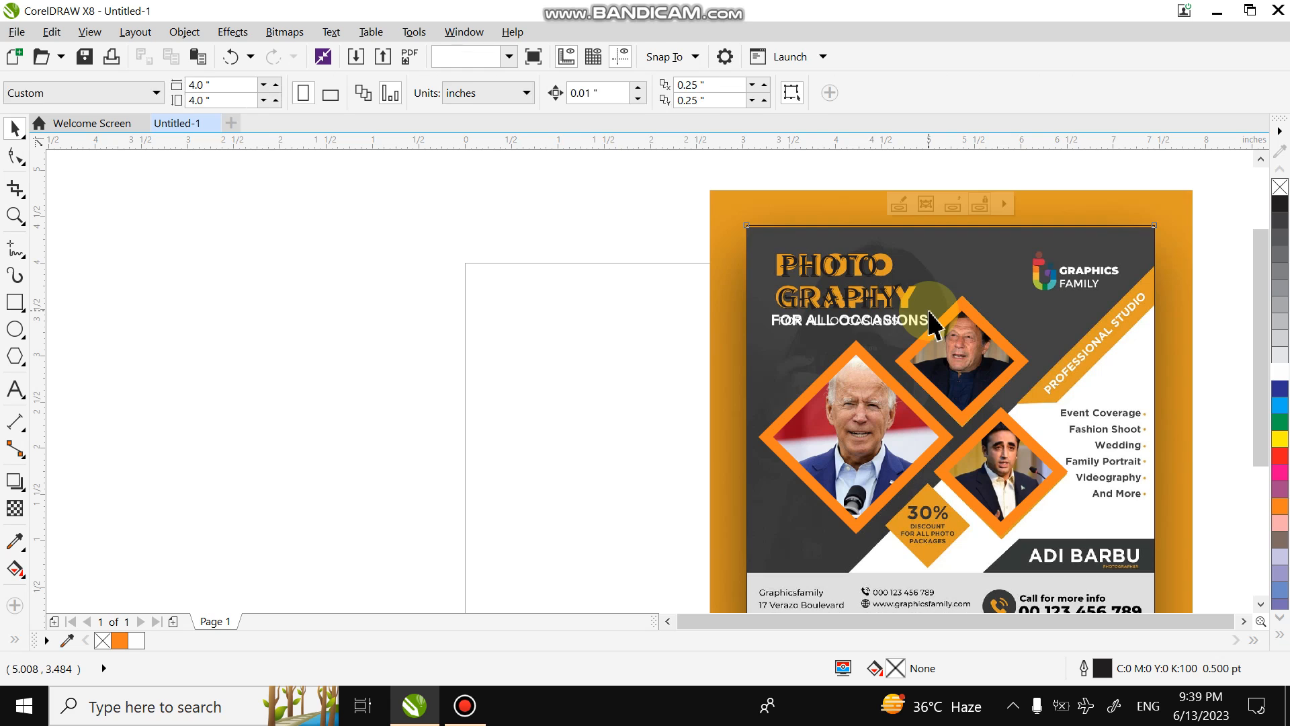
# Open the inner panel's PowerClip contents to check the placed heading words, and finish editing the frame
pyautogui.click(902, 311)
pyautogui.doubleClick(902, 310)
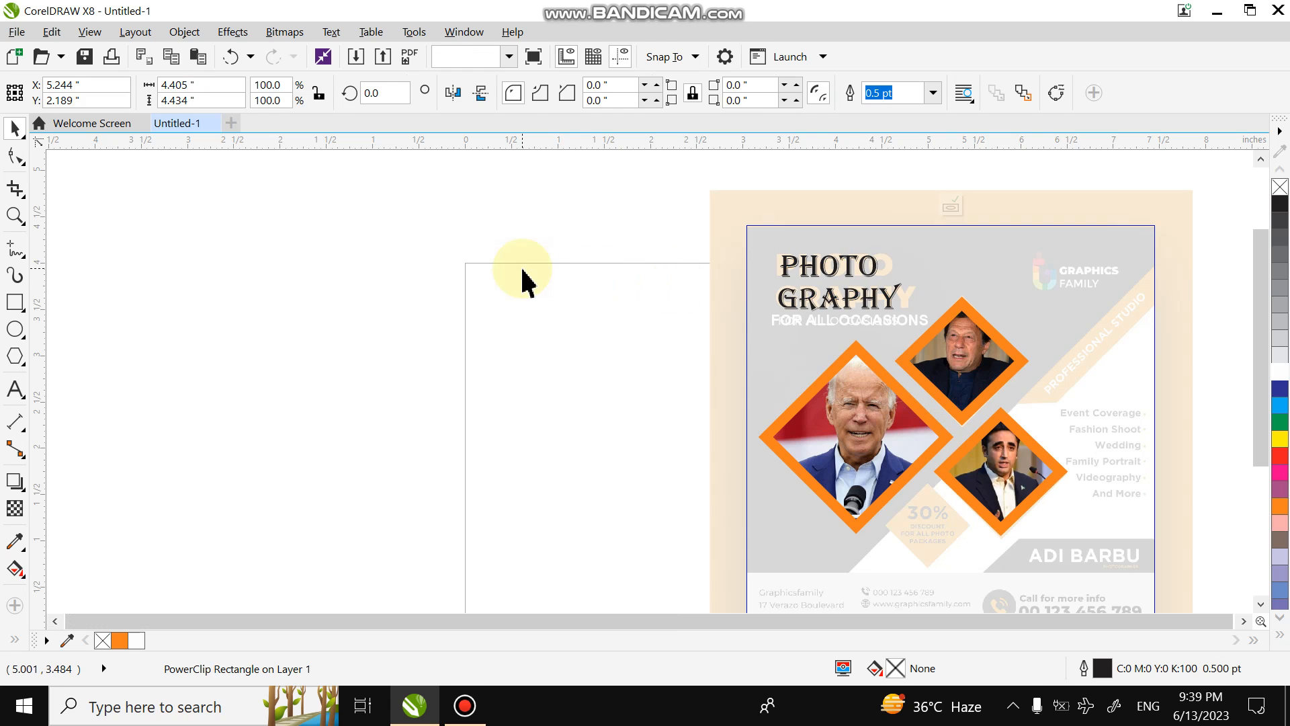
pyautogui.click(950, 207)
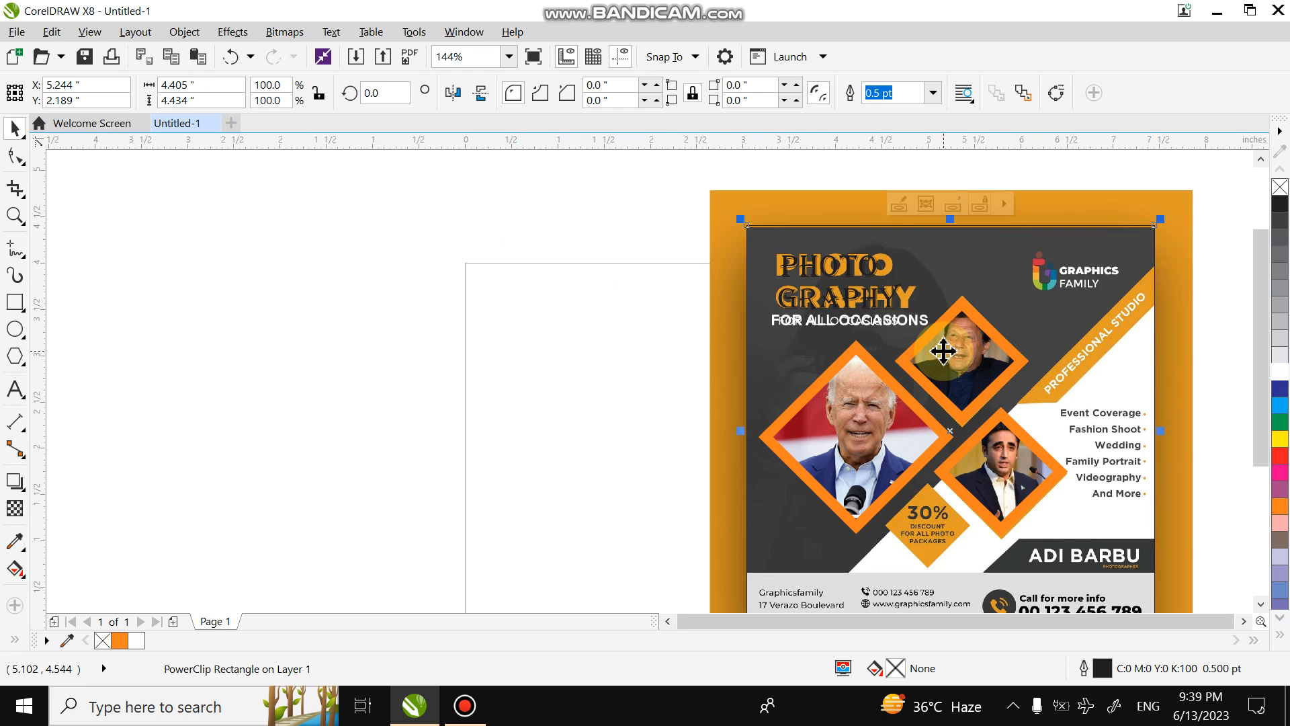
pyautogui.click(426, 329)
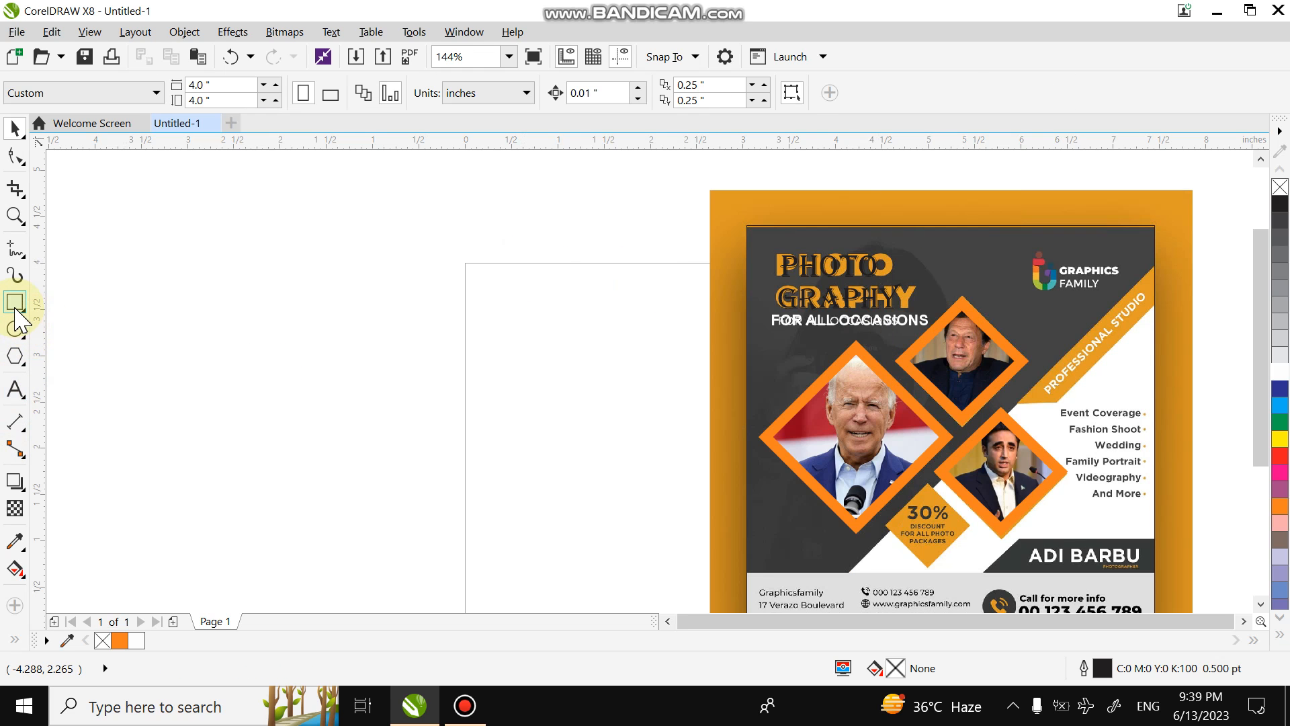
# Draw a rectangle about 1.97 by 0.28 inches across the reference logo and give it a 3 pt white outline
pyautogui.click(15, 306)
pyautogui.moveTo(1163, 267); pyautogui.dragTo(981, 294)
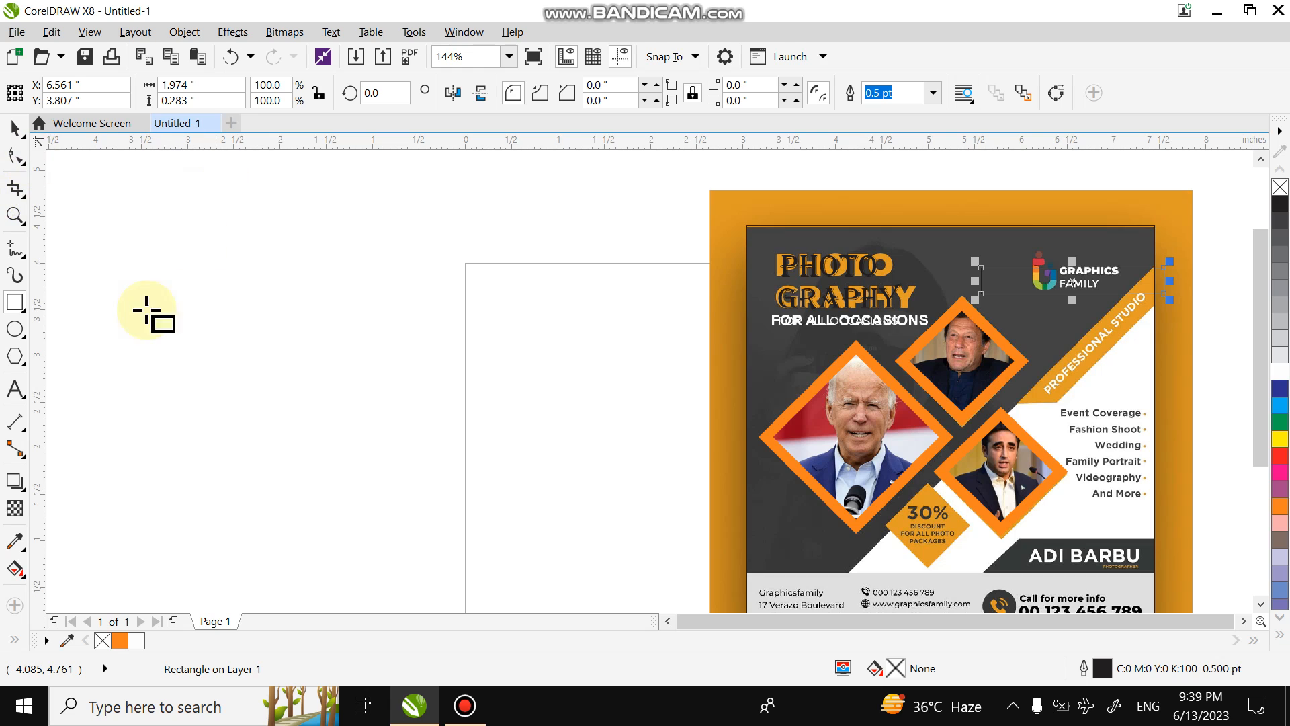
pyautogui.click(934, 93)
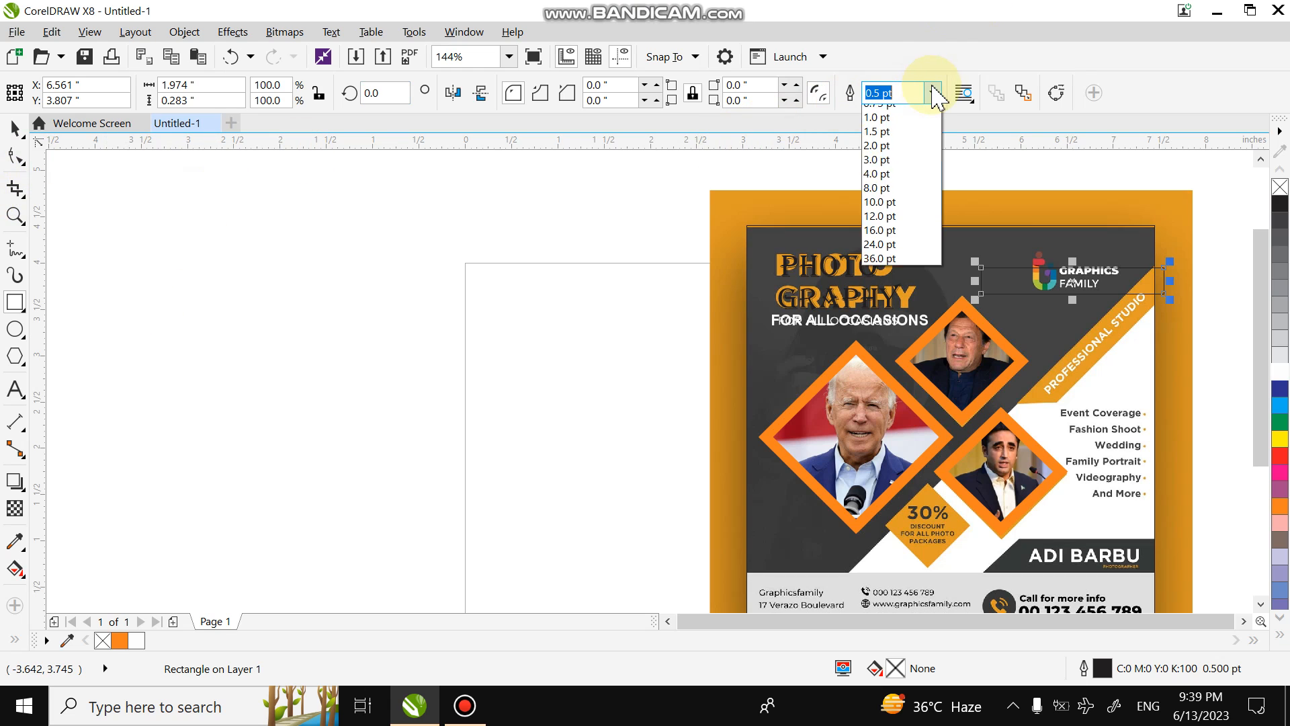
pyautogui.click(882, 213)
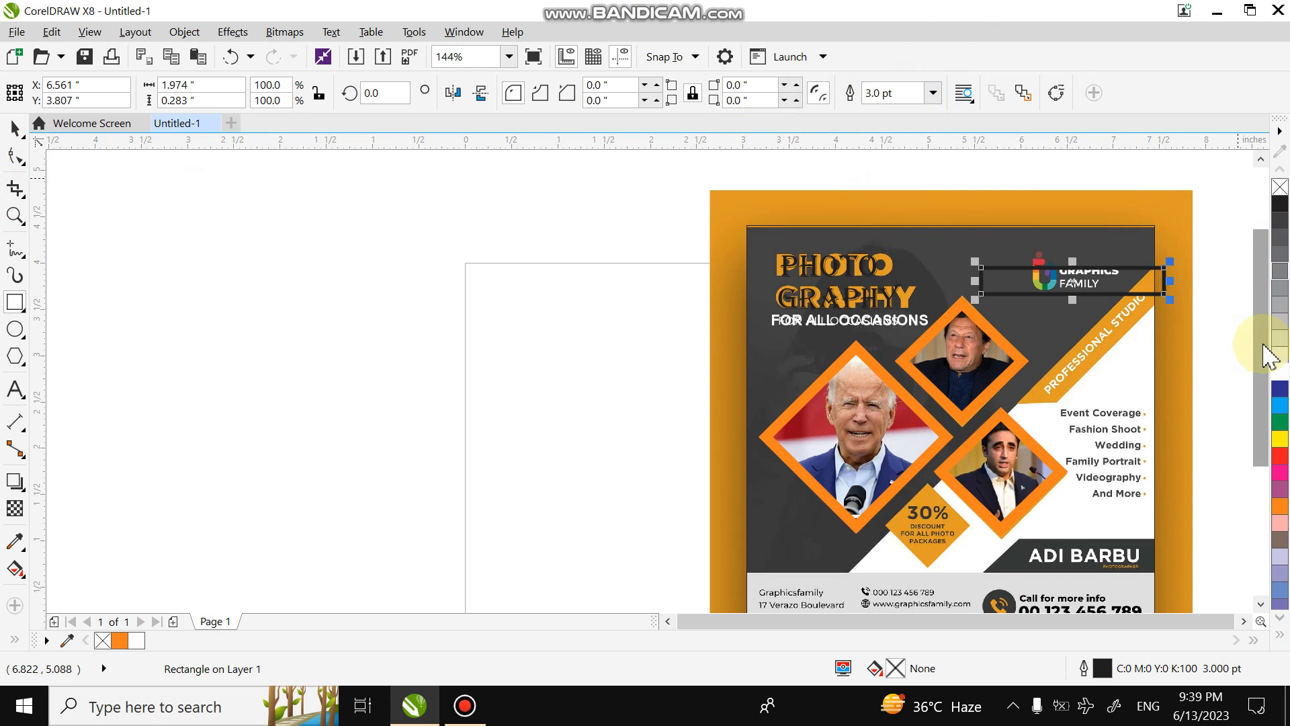
pyautogui.rightClick(1279, 378)
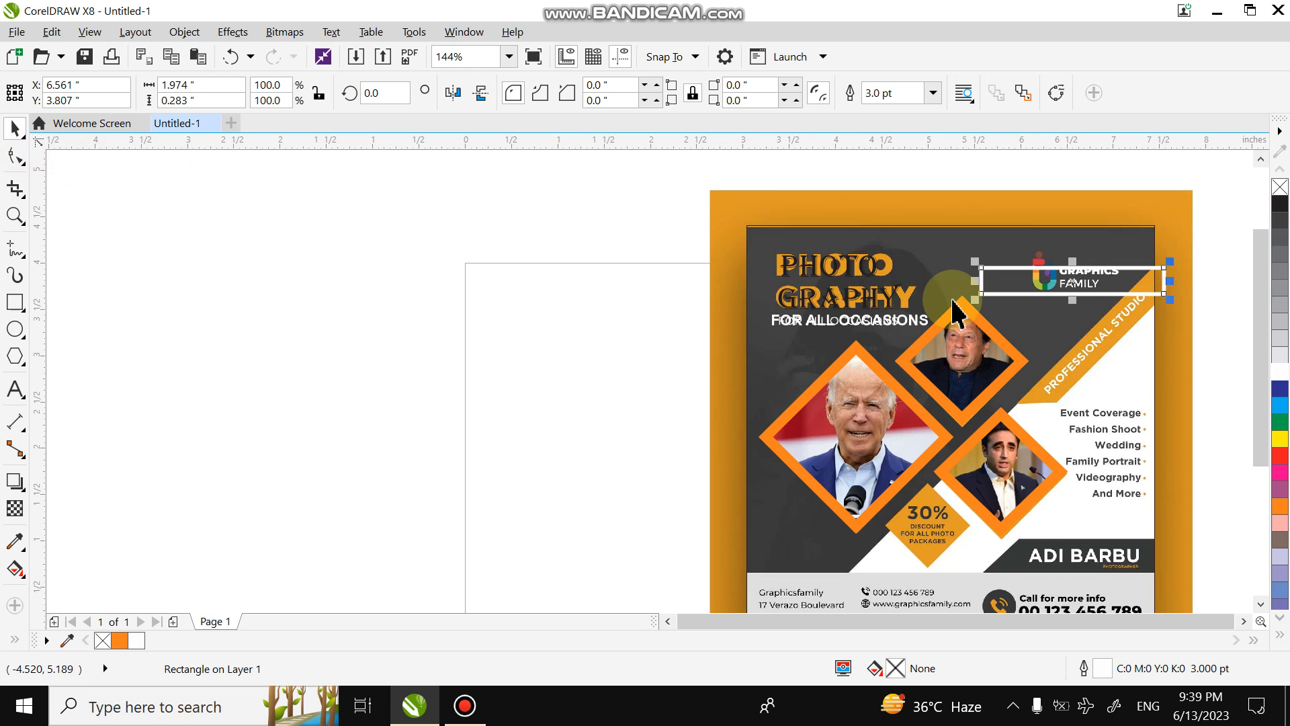
# Rotate the rectangle to about 49.8° and move it onto the orange PROFESSIONAL STUDIO ribbon
pyautogui.moveTo(1181, 264); pyautogui.dragTo(1122, 312)
pyautogui.click(1131, 281)
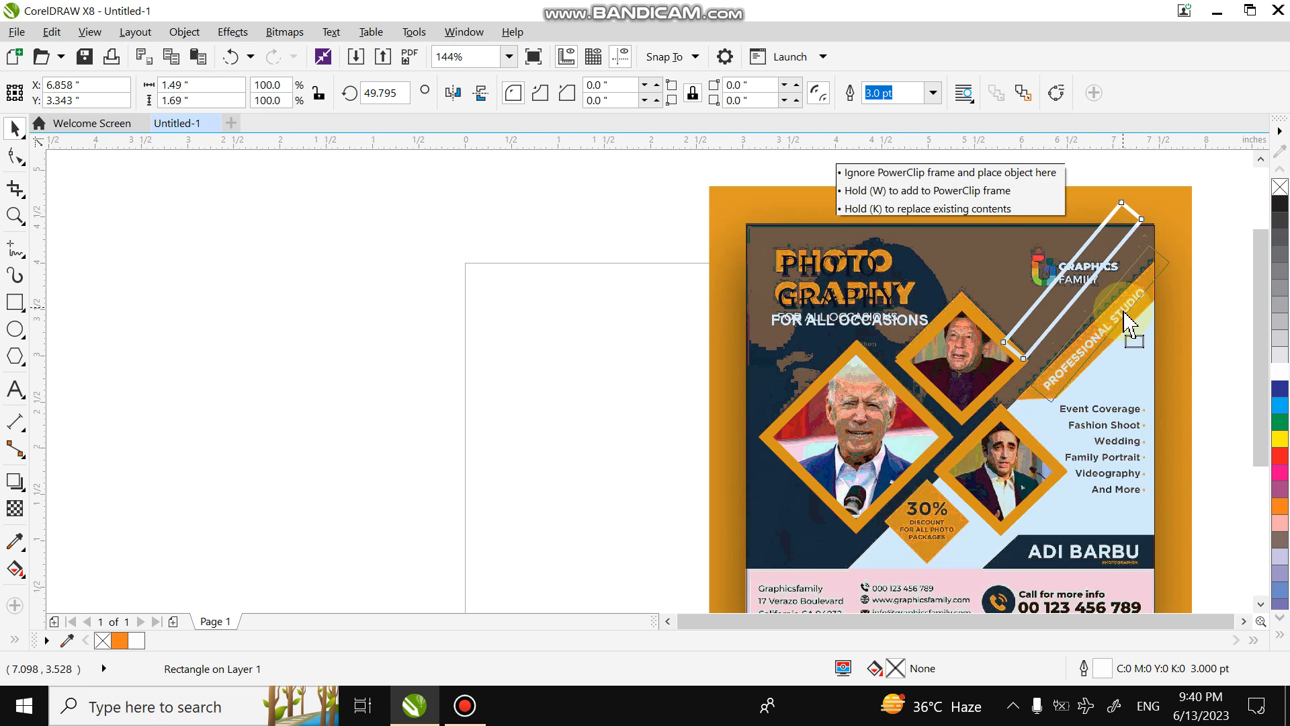
pyautogui.moveTo(1129, 321); pyautogui.dragTo(1104, 315)
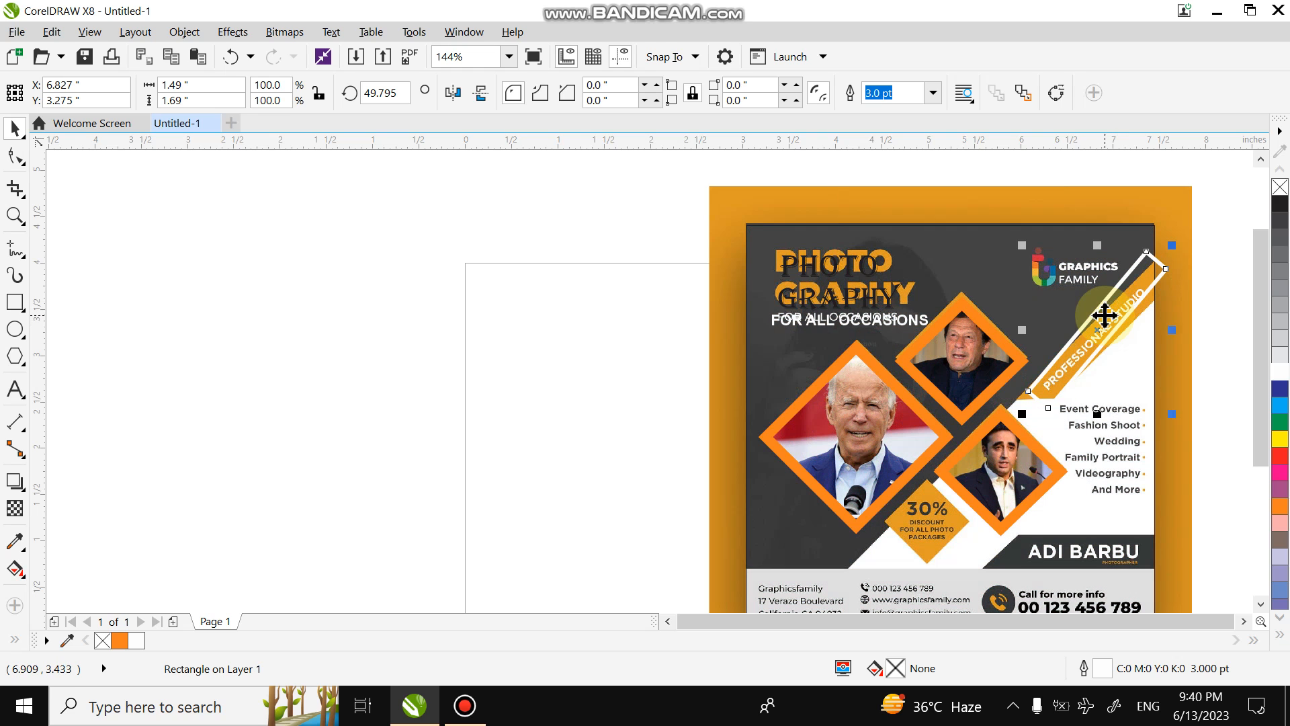
# Change the rectangle's outline to blue and realign it with the ribbon, rotated to about 44.3°
pyautogui.rightClick(1281, 393)
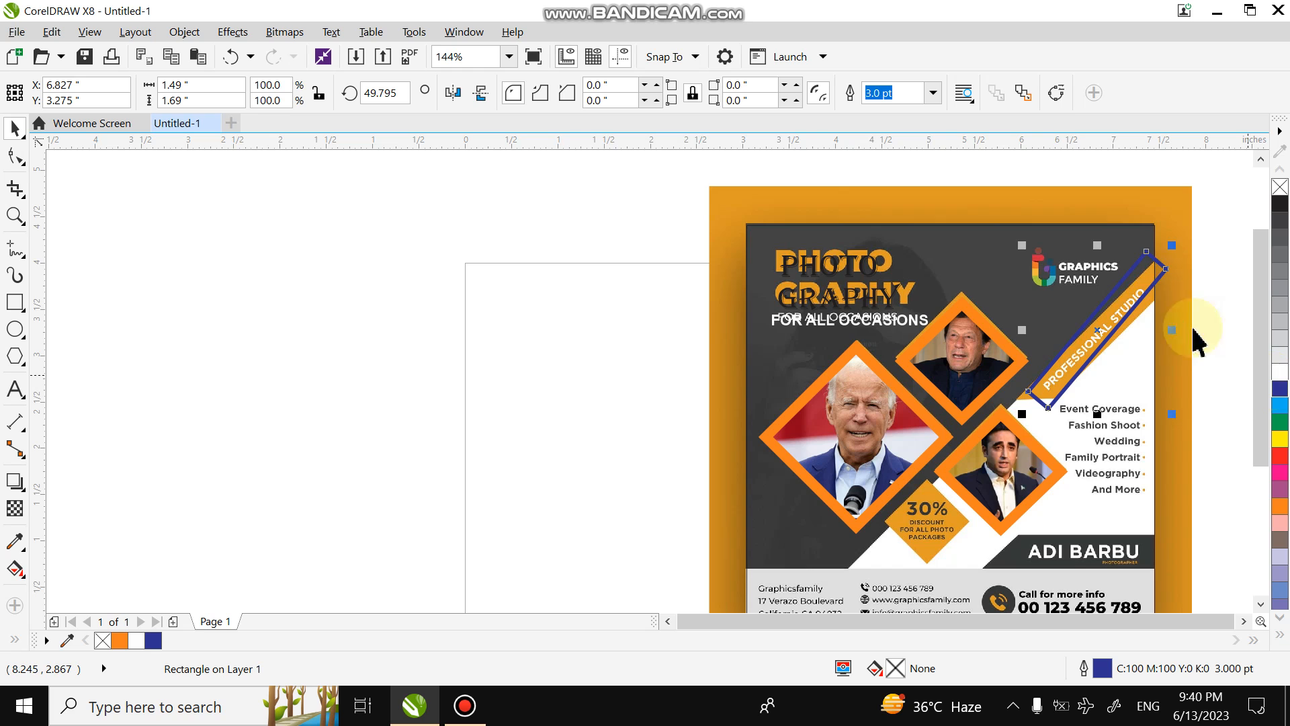
pyautogui.moveTo(1143, 280); pyautogui.dragTo(1150, 293)
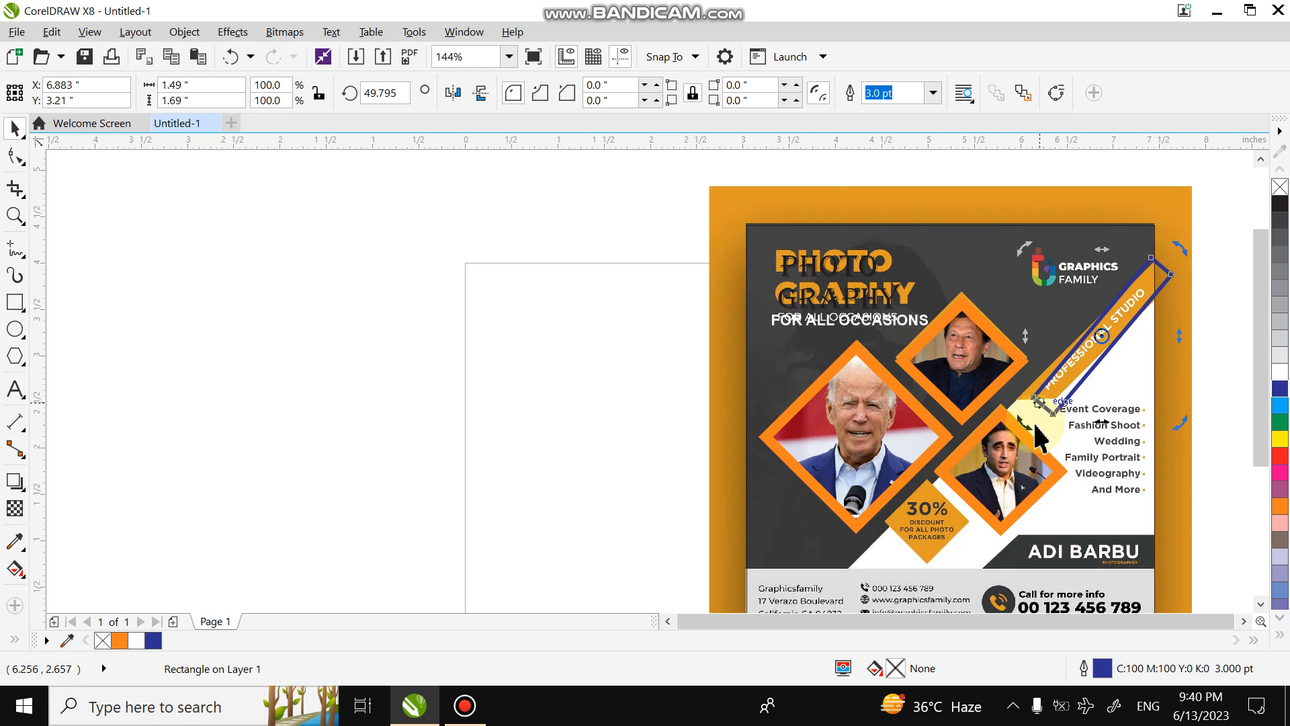
pyautogui.moveTo(1022, 410); pyautogui.dragTo(1022, 409)
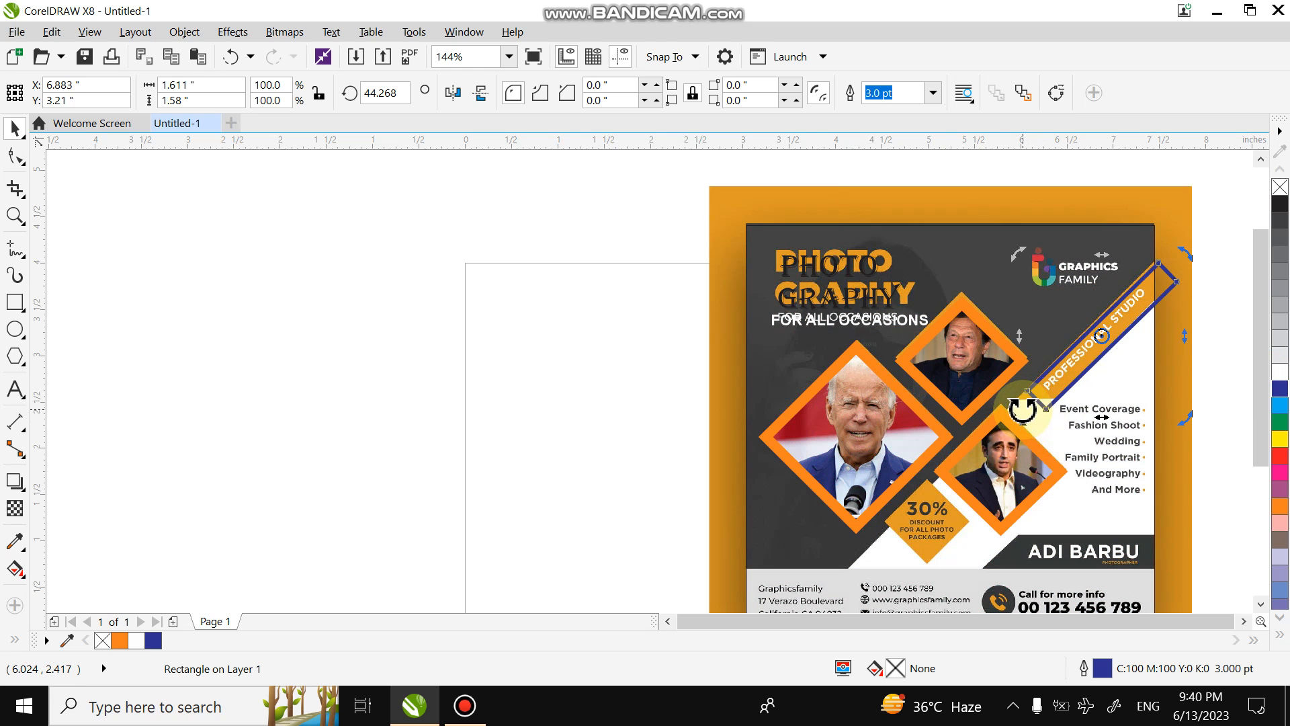
pyautogui.click(579, 464)
# Convert the rectangle to curves and adjust its corner nodes to match the slanted lower end of the PROFESSIONAL STUDIO ribbon
pyautogui.click(16, 158)
pyautogui.click(1035, 390)
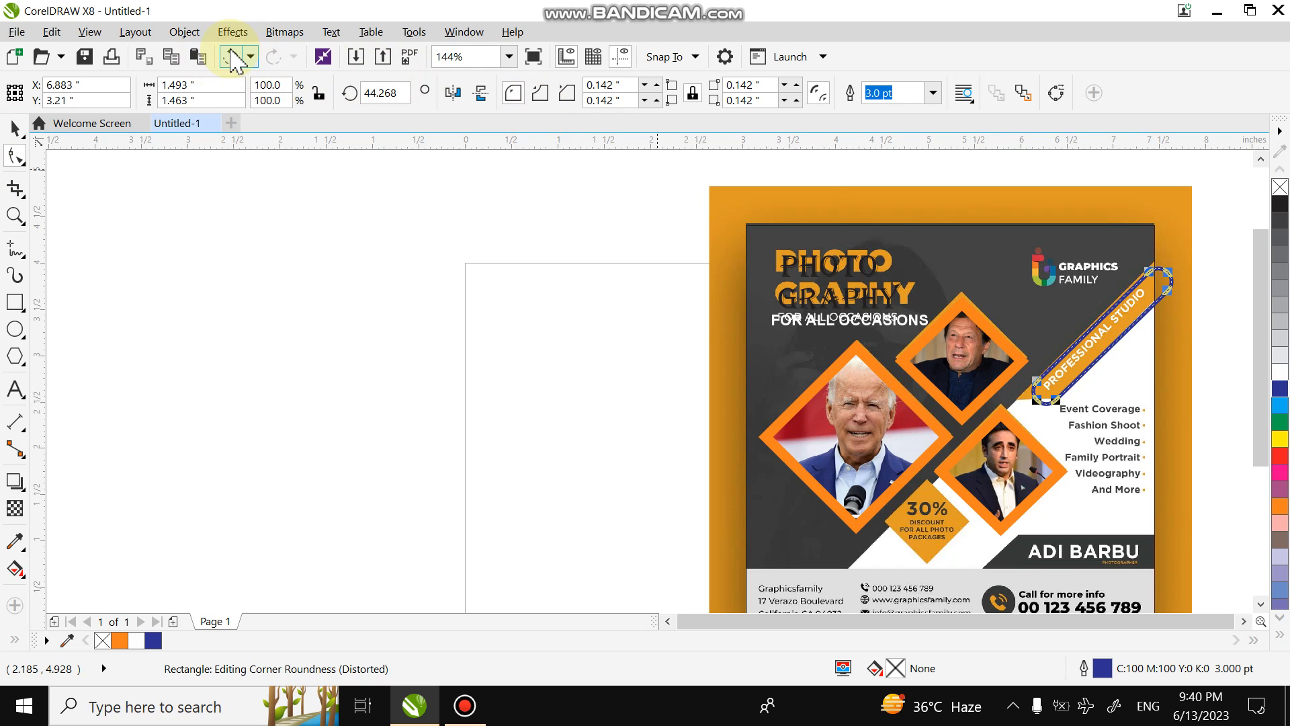
pyautogui.hotkey('ctrl', 'q')
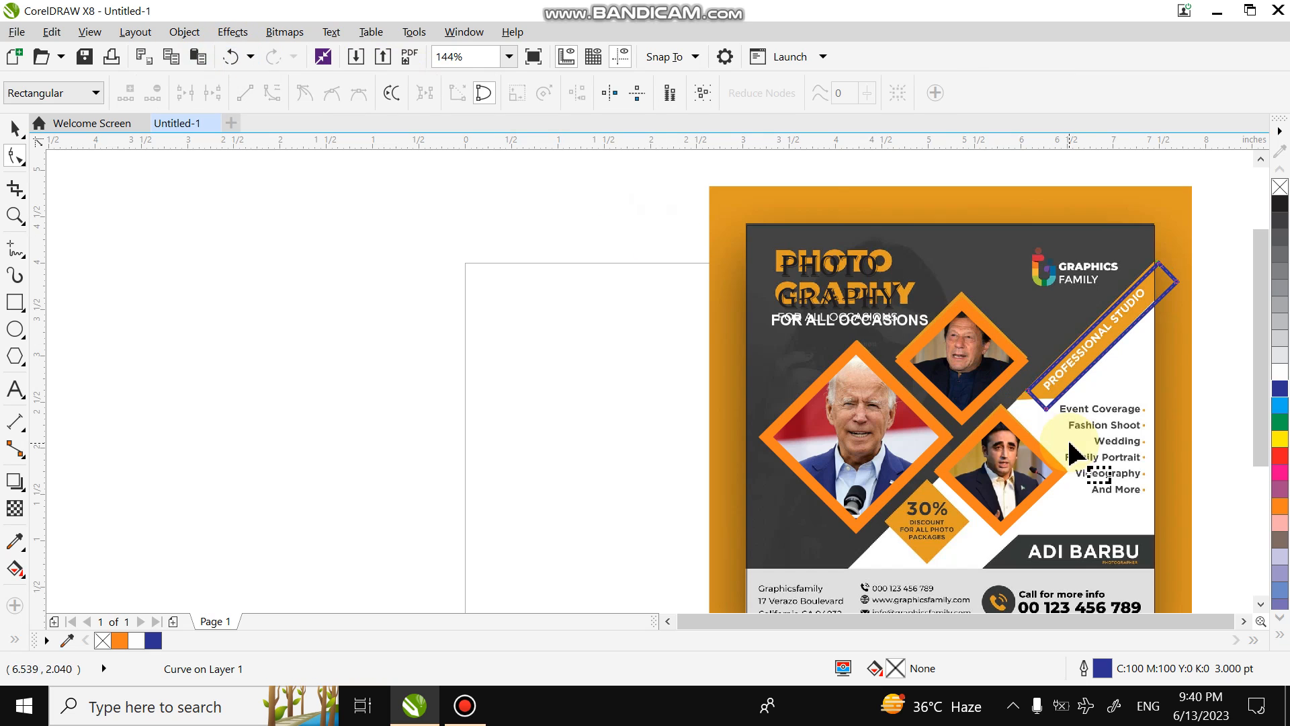
pyautogui.moveTo(1046, 406); pyautogui.dragTo(1014, 402)
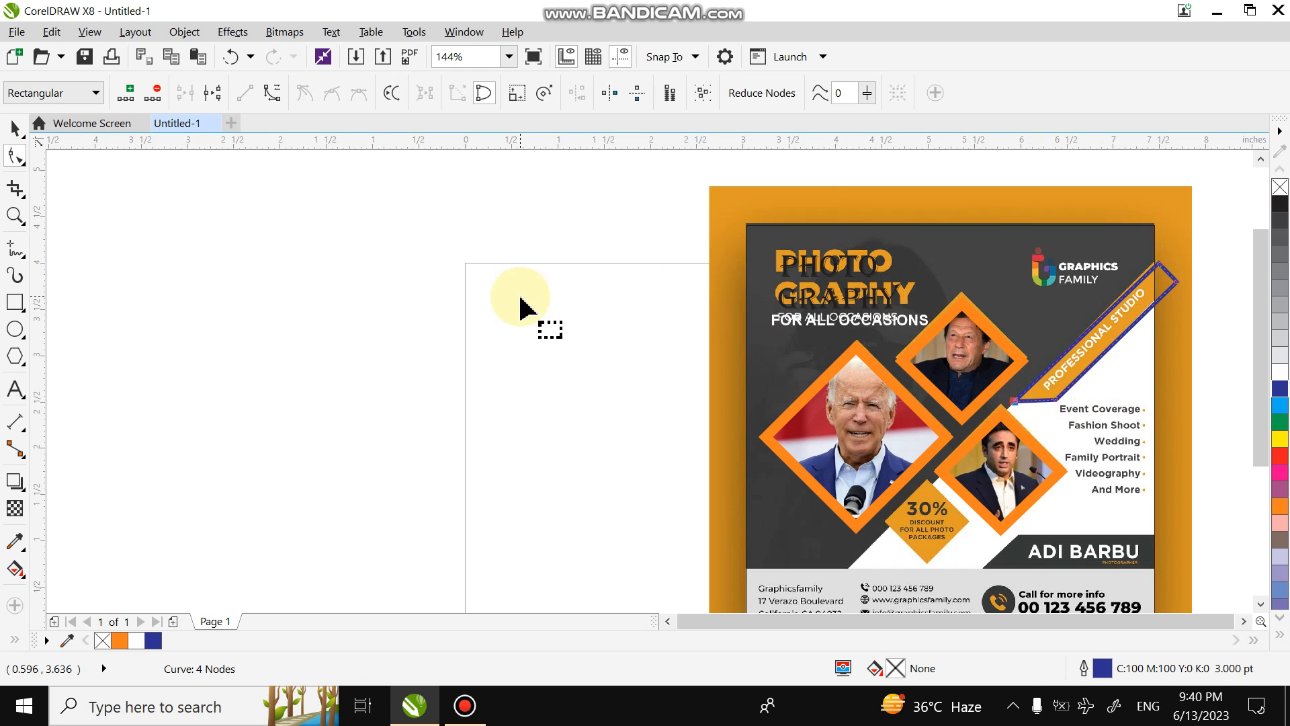
pyautogui.moveTo(1157, 261); pyautogui.dragTo(1159, 263)
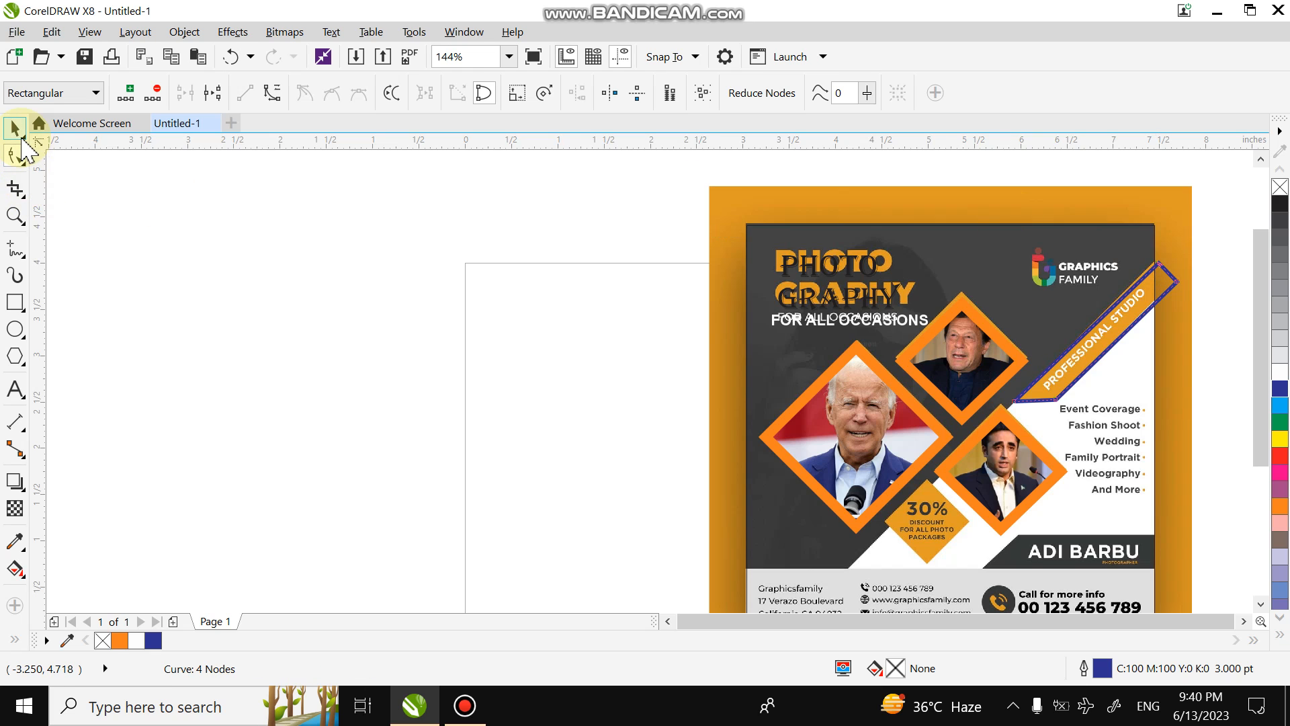
# PowerClip the blue-outlined ribbon shape inside the flyer's inner panel
pyautogui.click(22, 139)
pyautogui.click(1113, 331)
pyautogui.rightClick(1113, 332)
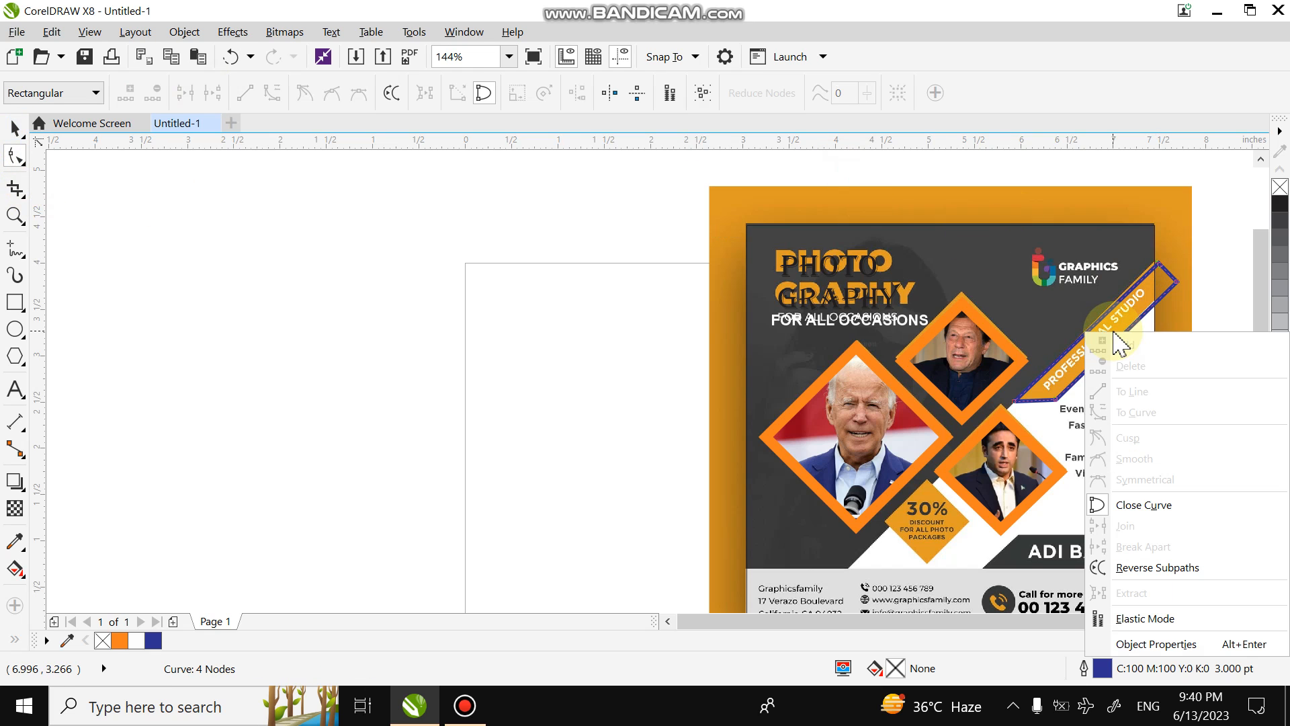
pyautogui.click(16, 129)
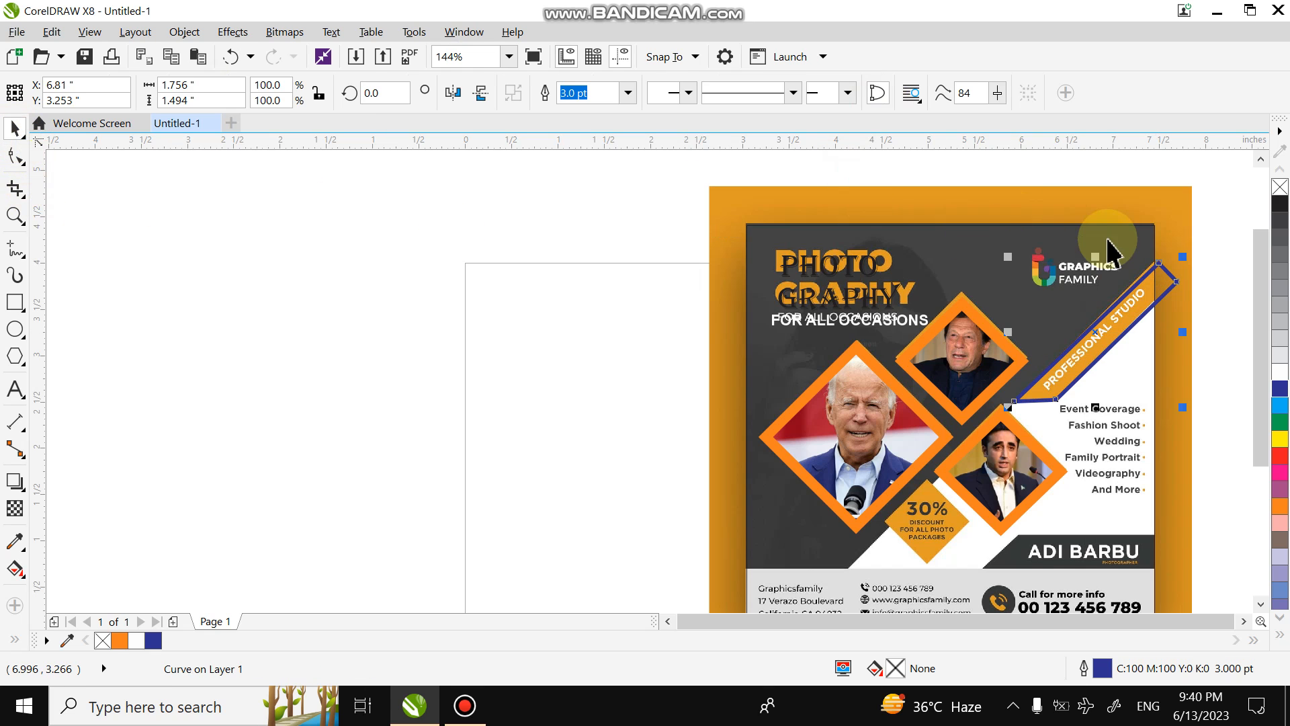
pyautogui.rightClick(1141, 303)
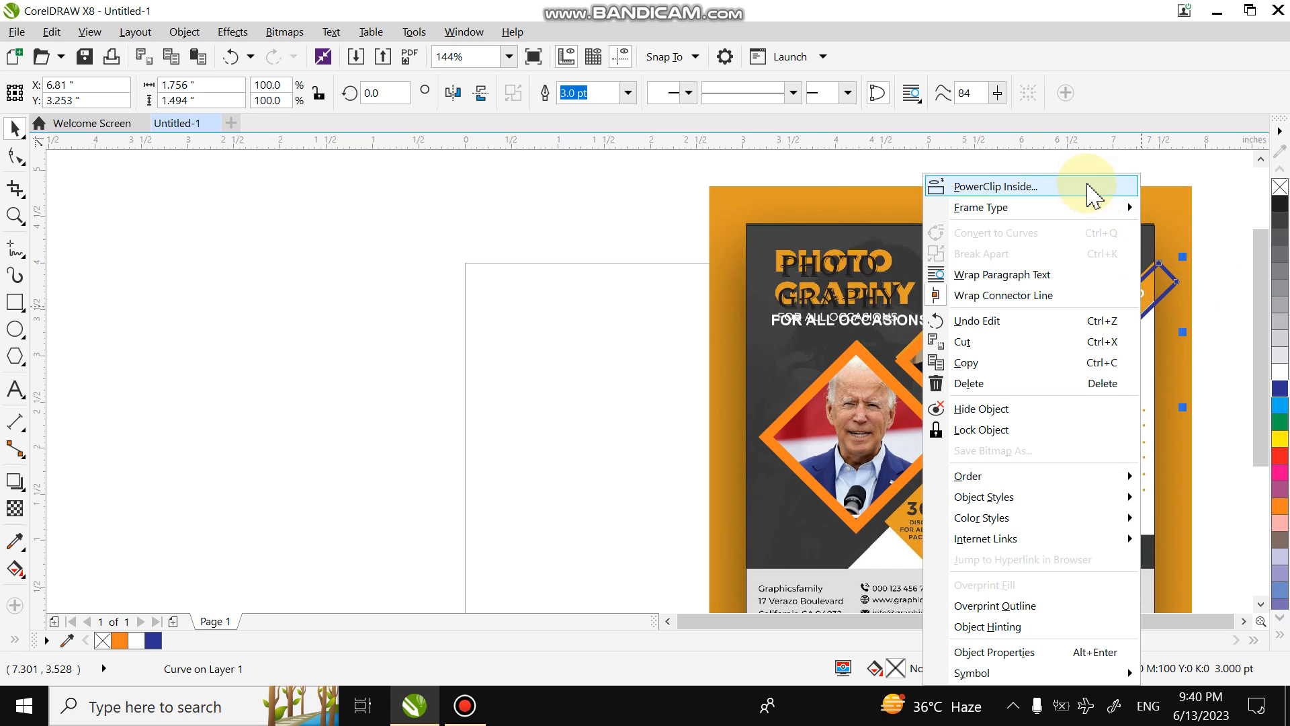
pyautogui.click(1093, 195)
pyautogui.click(1102, 308)
# Edit the inner panel's PowerClip contents and give the diagonal ribbon an orange fill with a white outline
pyautogui.doubleClick(1113, 327)
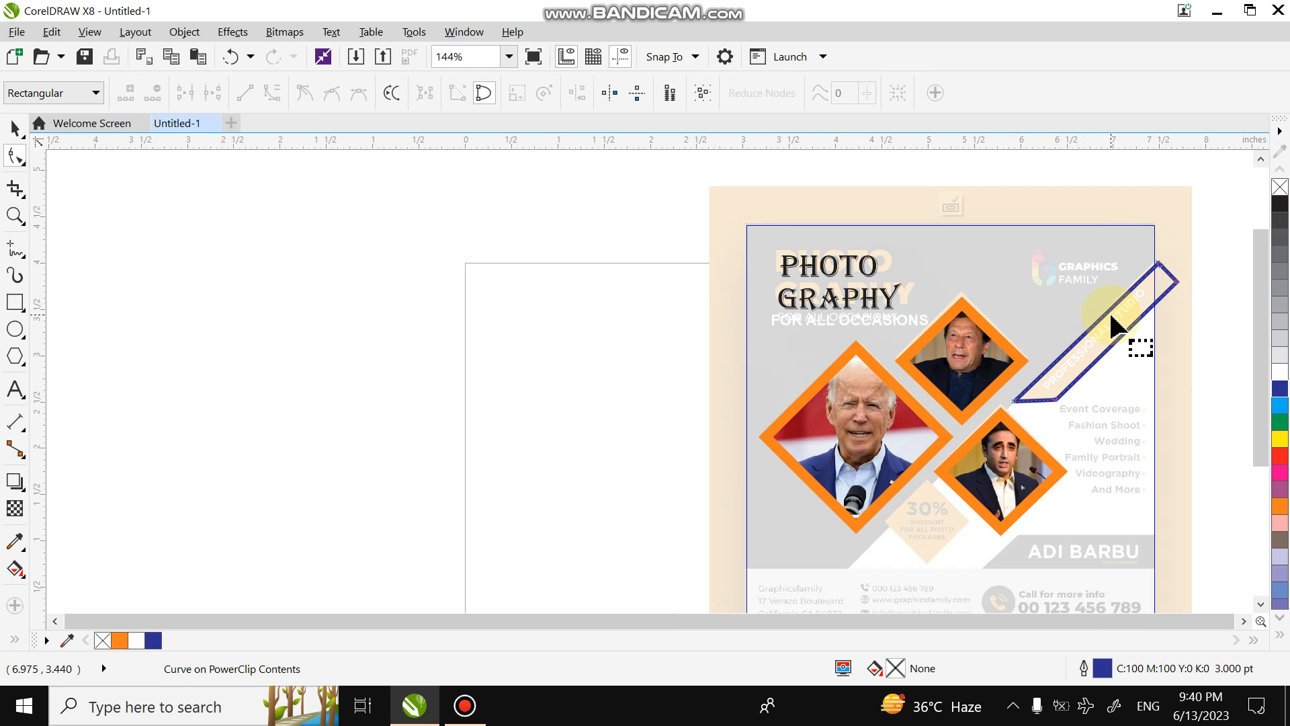
pyautogui.click(15, 127)
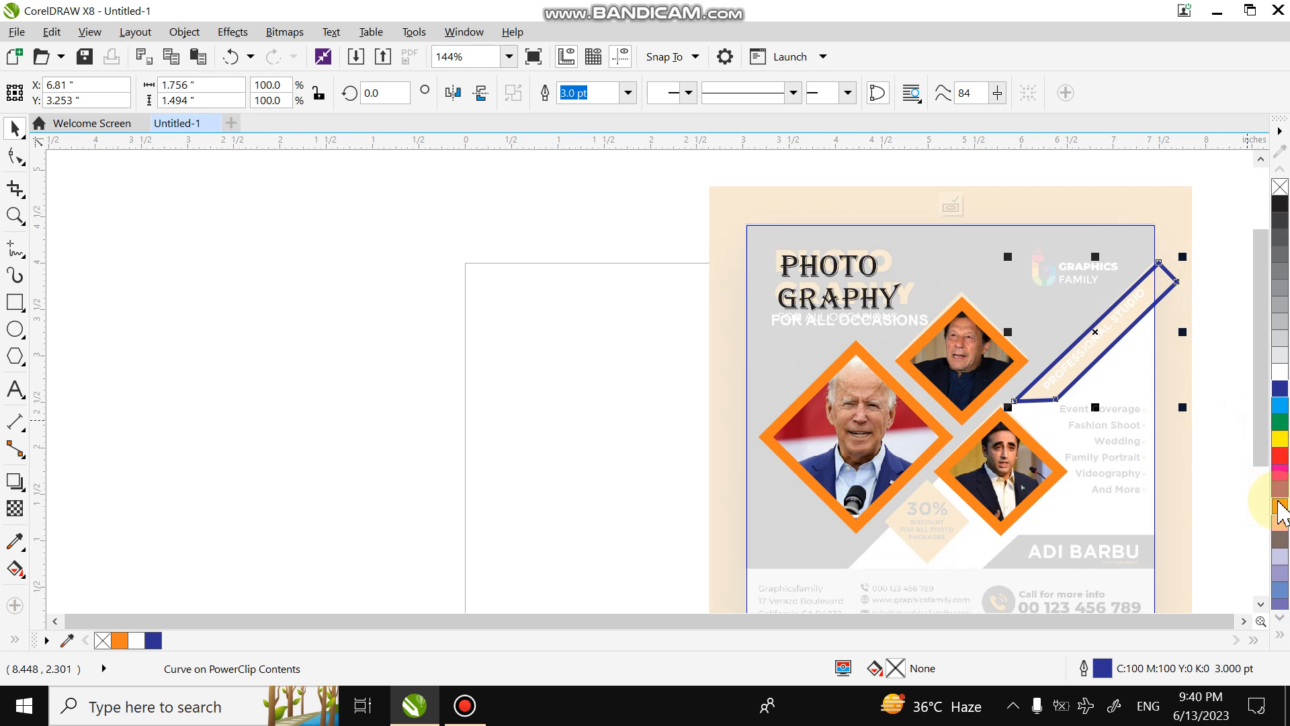
pyautogui.click(1279, 506)
pyautogui.rightClick(1279, 506)
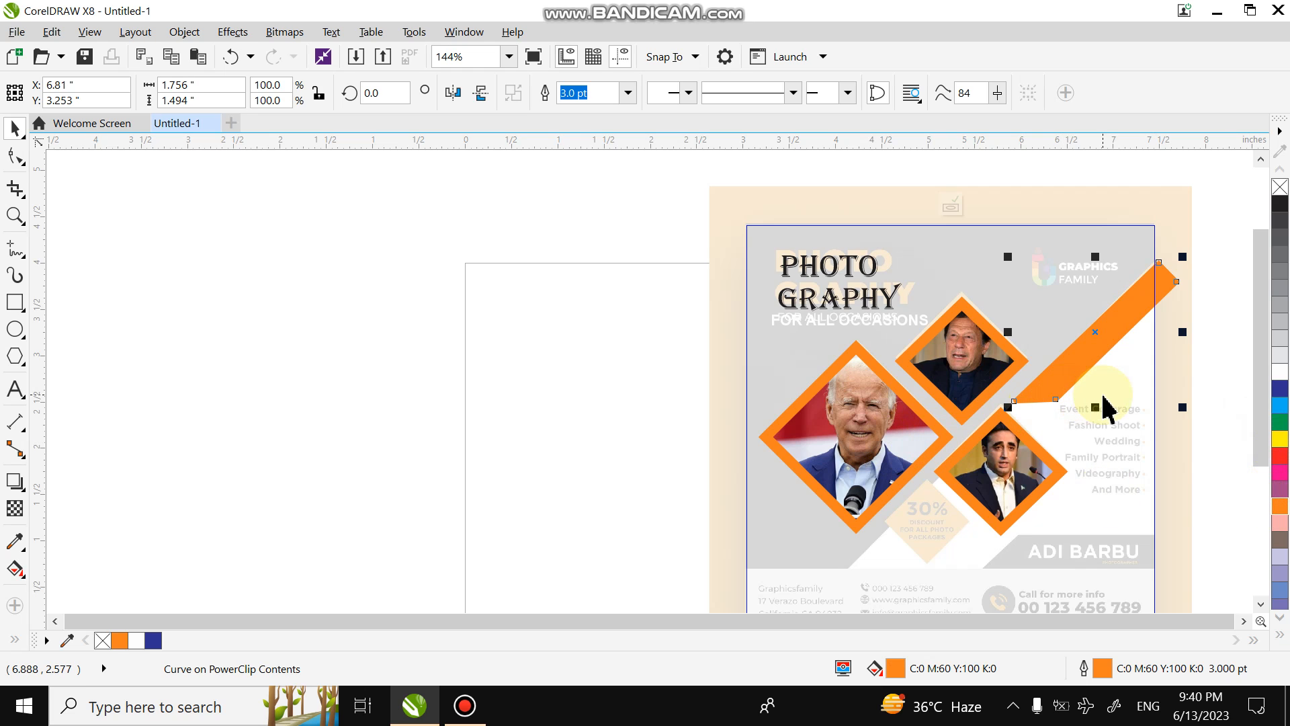
pyautogui.click(1279, 380)
pyautogui.rightClick(1279, 380)
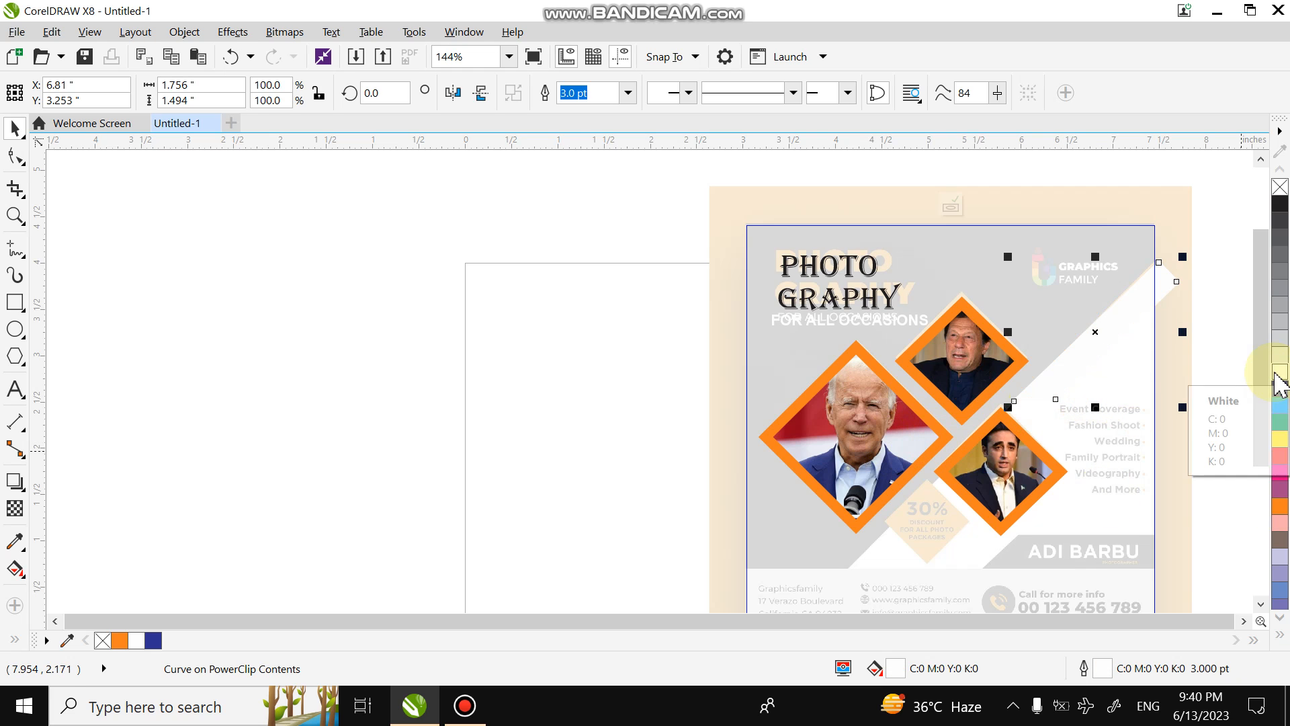
pyautogui.click(1278, 528)
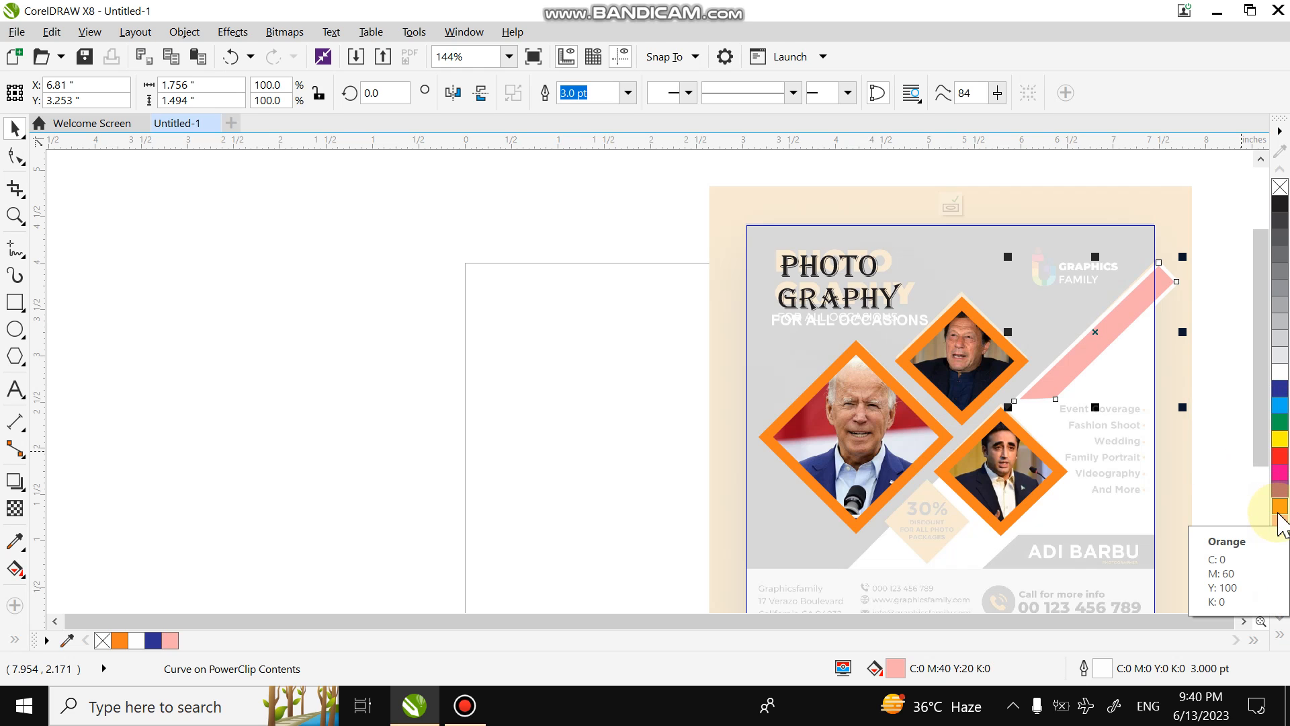
pyautogui.click(1279, 508)
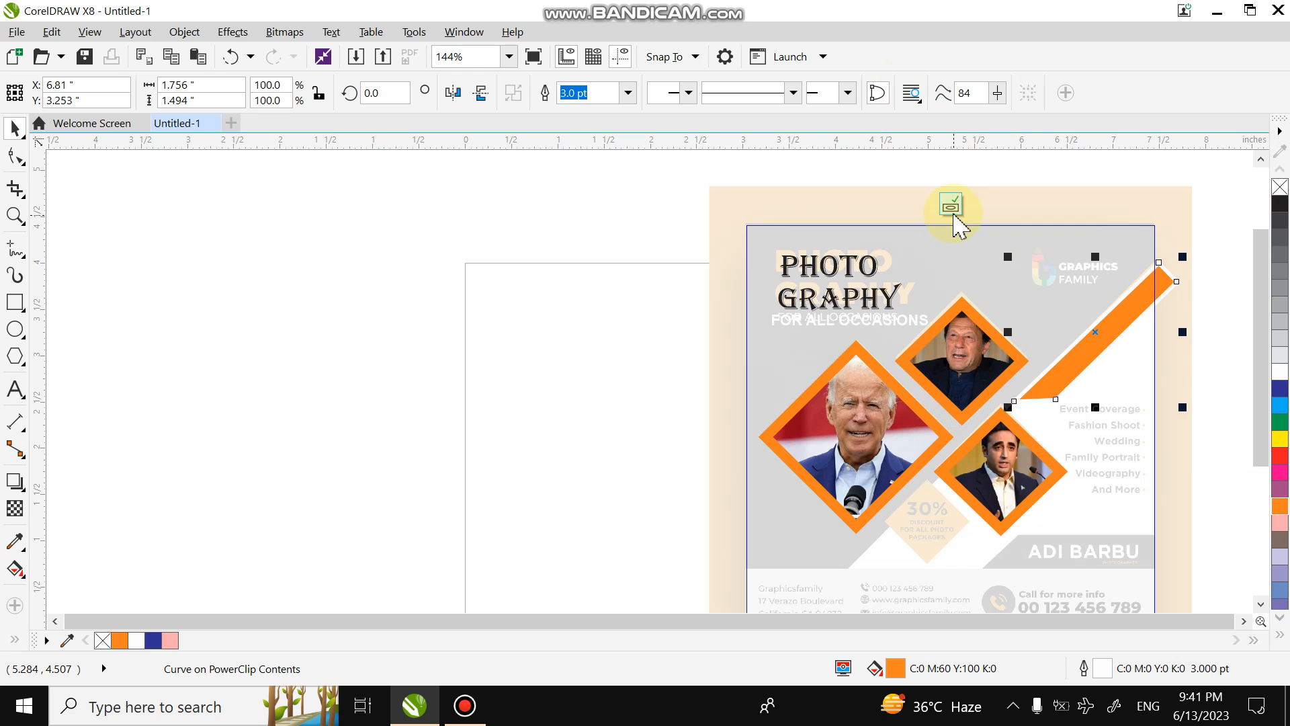
pyautogui.click(951, 207)
pyautogui.click(871, 254)
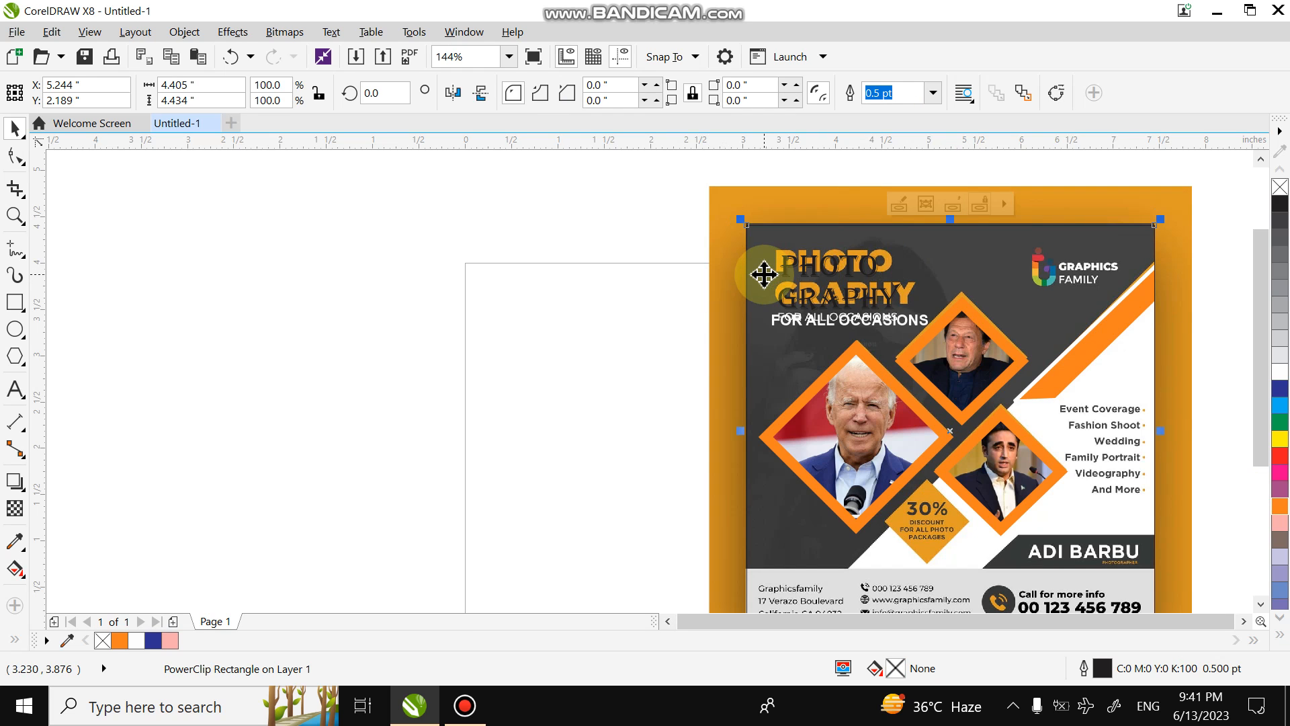
# Import "WhatsApp Image 2022-10-11 at 9.47.20 AM.jpeg" from the FAIZ E AWAM NEWS folder in Downloads and delete it from the page
pyautogui.rightClick(407, 194)
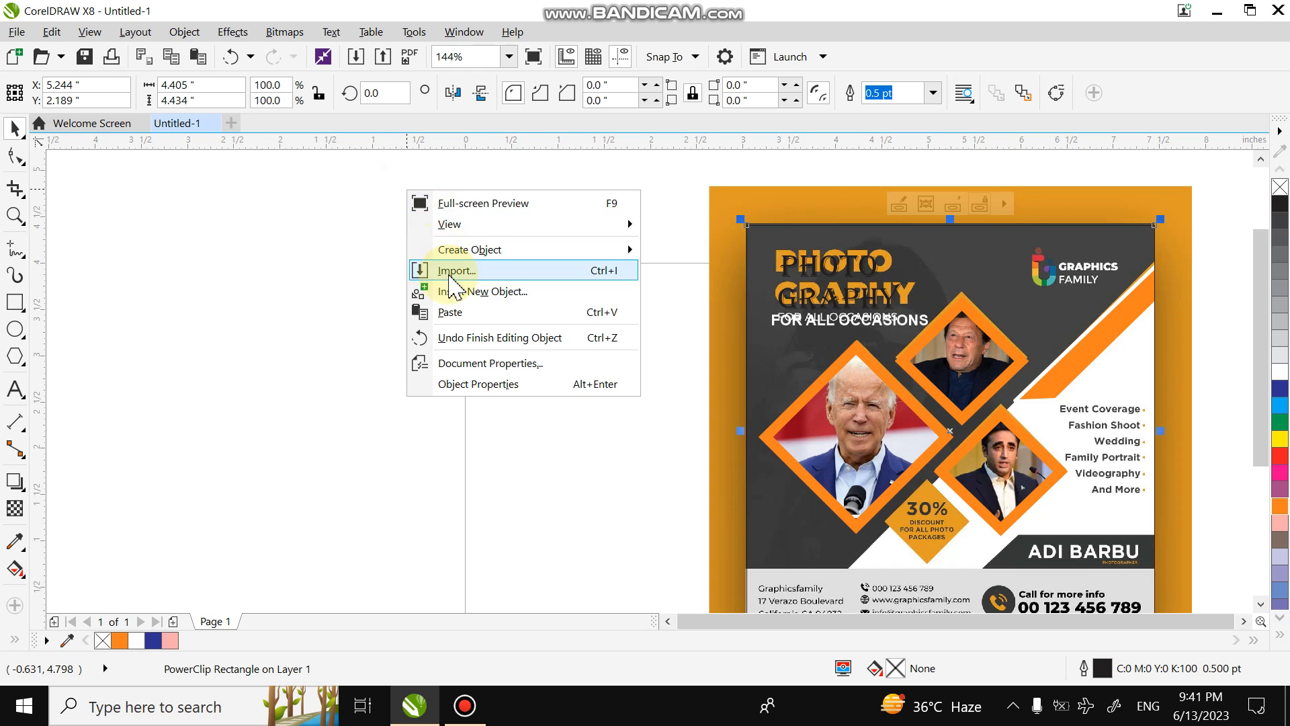
pyautogui.click(446, 272)
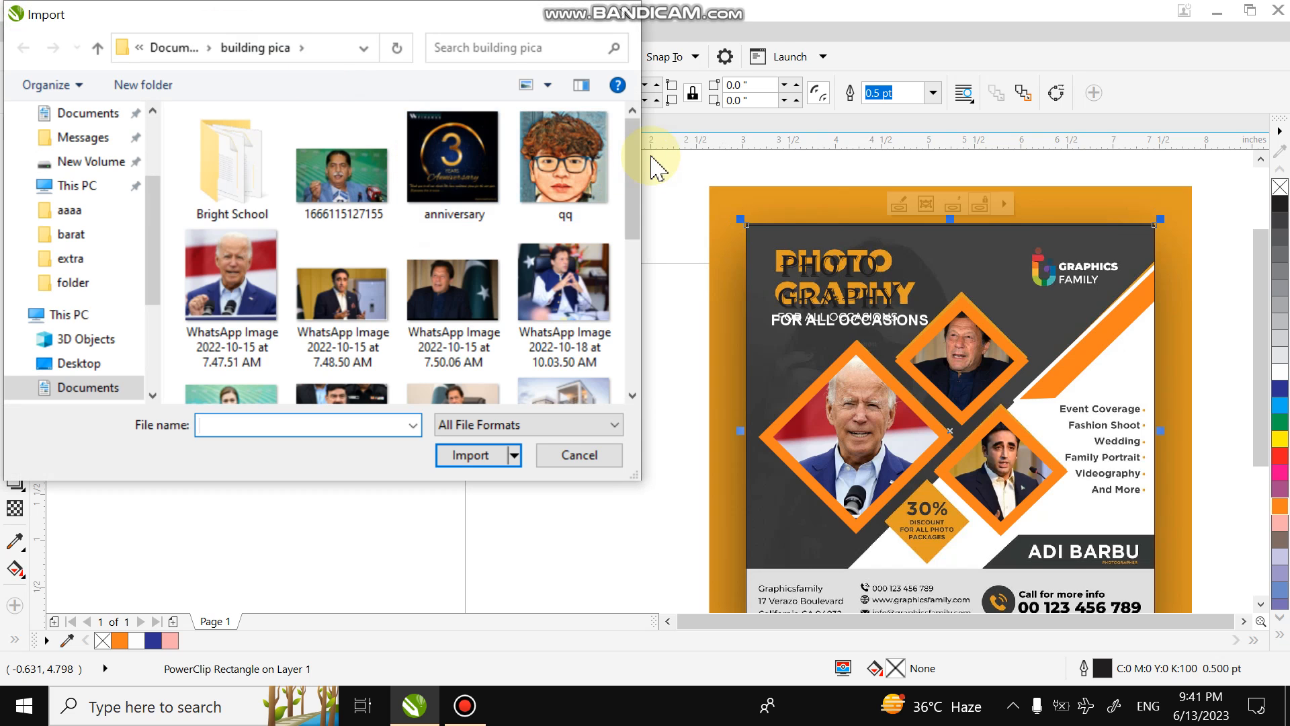
pyautogui.click(90, 212)
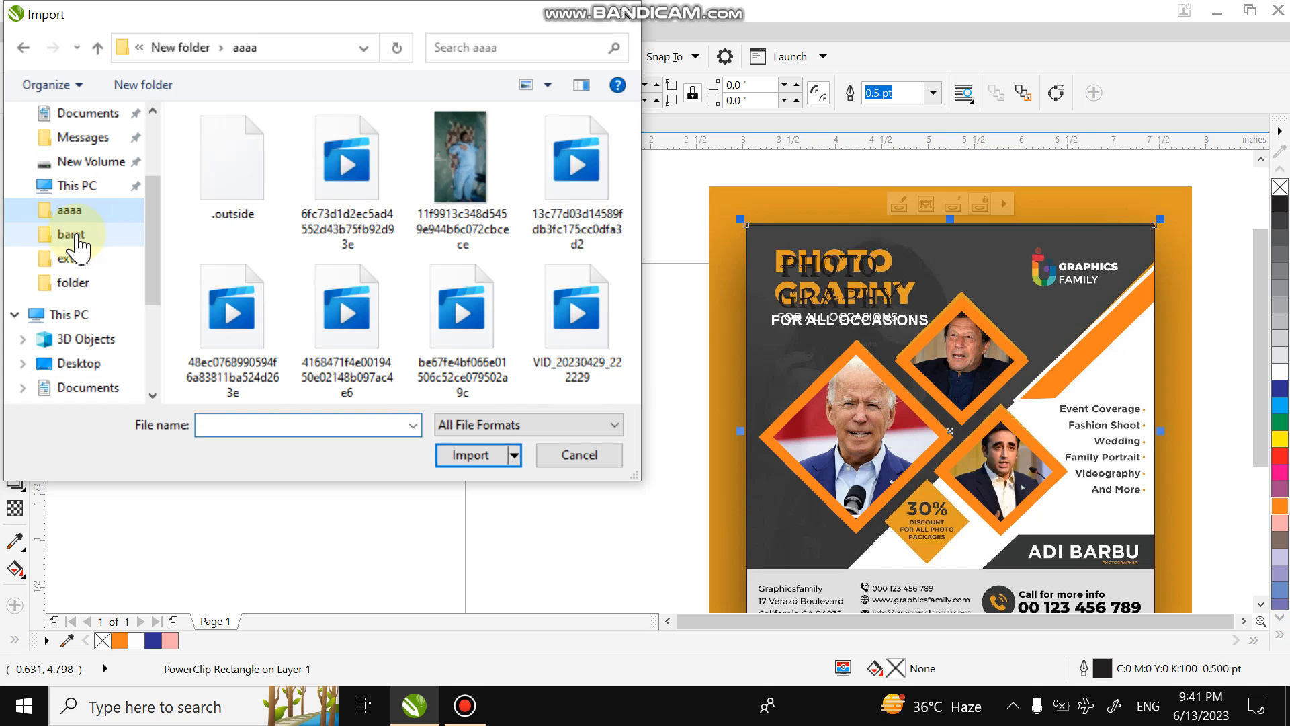
pyautogui.click(71, 235)
pyautogui.click(75, 113)
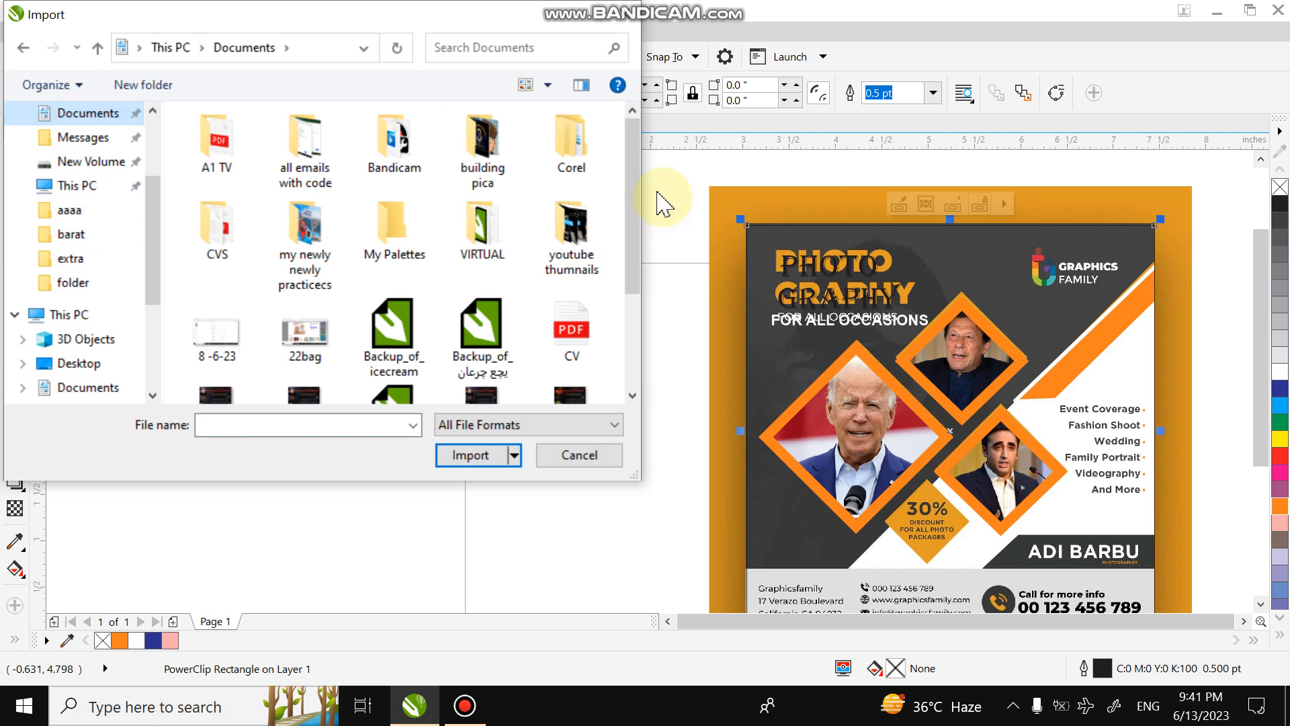
pyautogui.moveTo(632, 185); pyautogui.dragTo(576, 129)
pyautogui.doubleClick(186, 169)
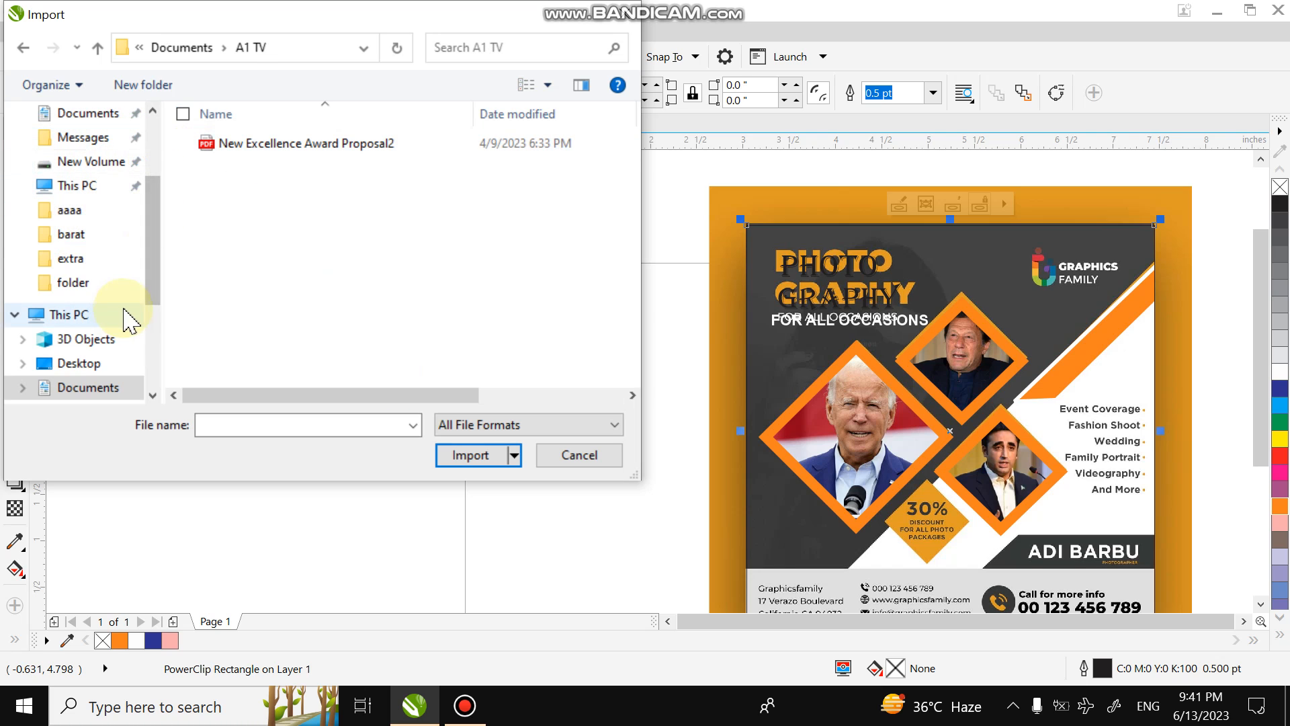
pyautogui.moveTo(152, 291); pyautogui.dragTo(149, 324)
pyautogui.click(81, 339)
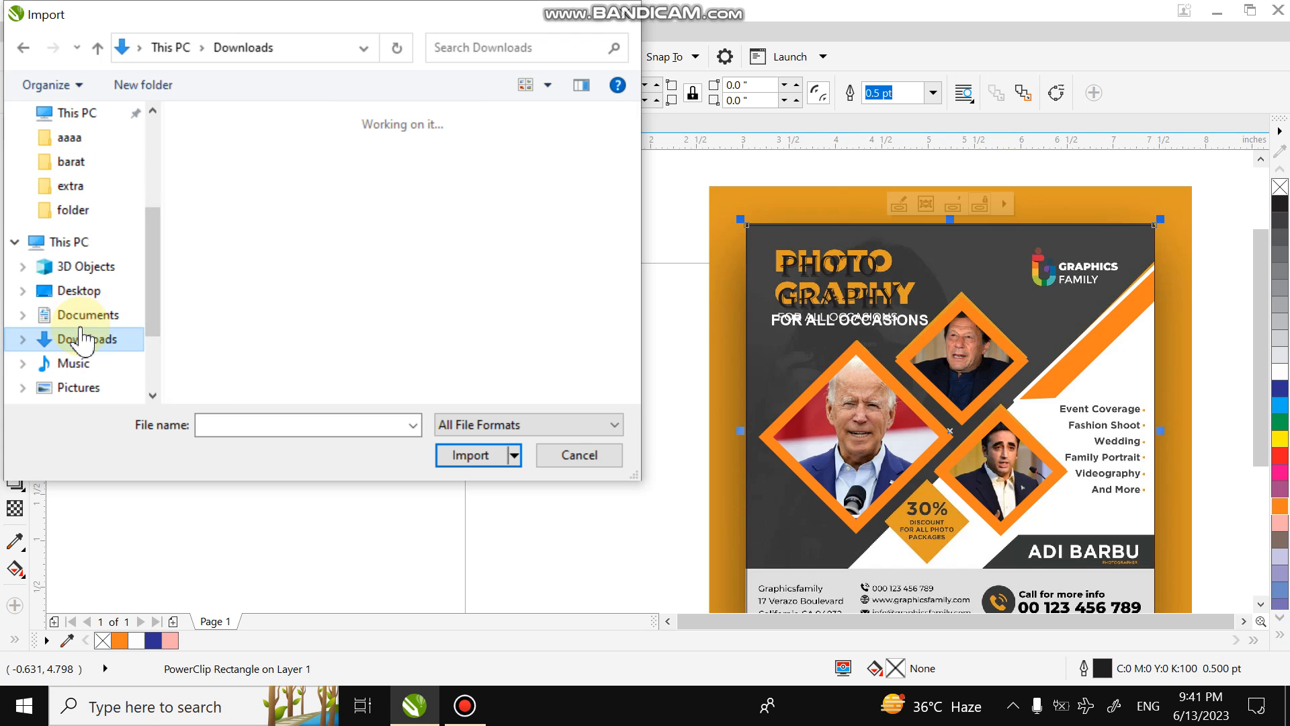
pyautogui.click(637, 192)
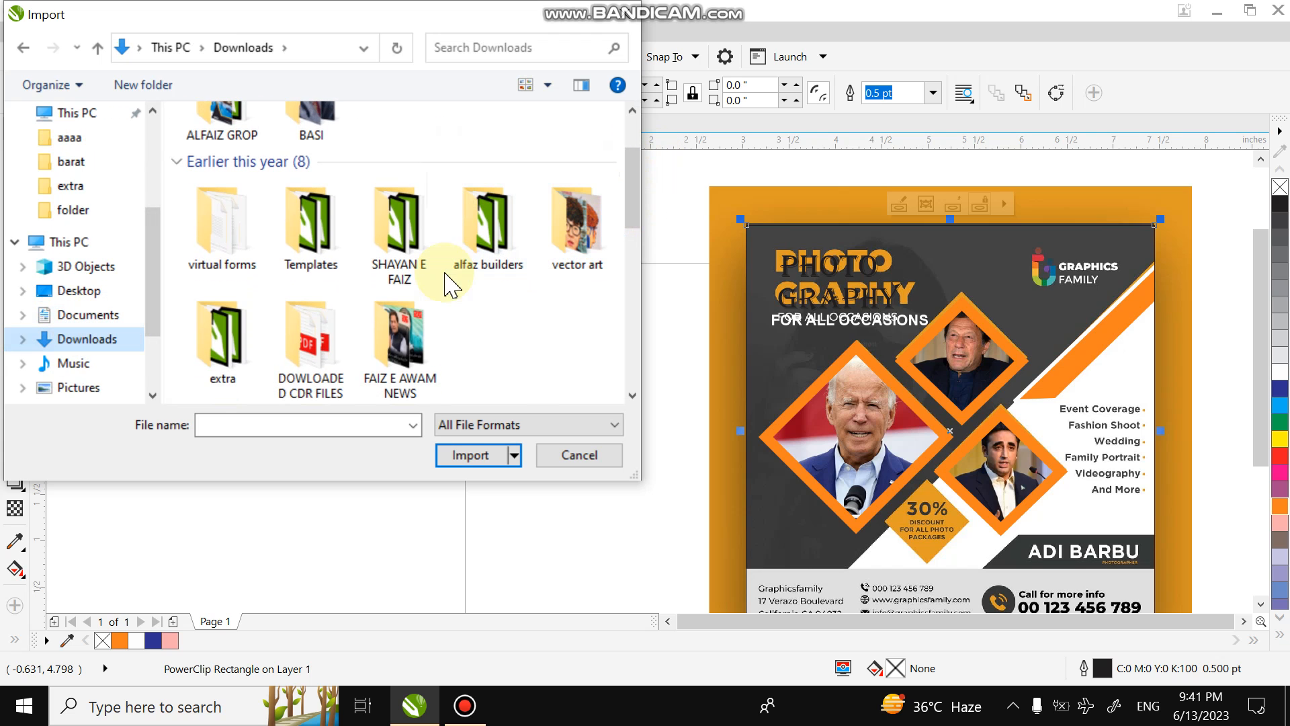
pyautogui.doubleClick(421, 315)
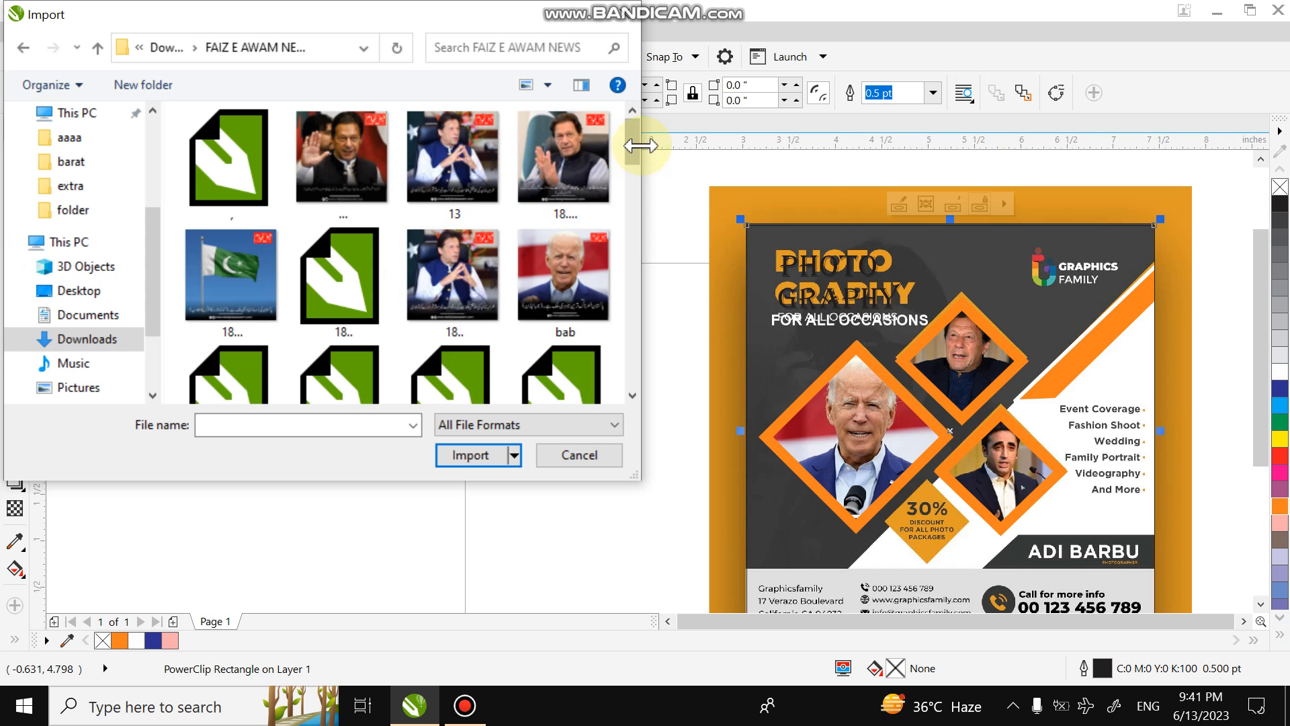
pyautogui.moveTo(637, 153); pyautogui.dragTo(607, 371)
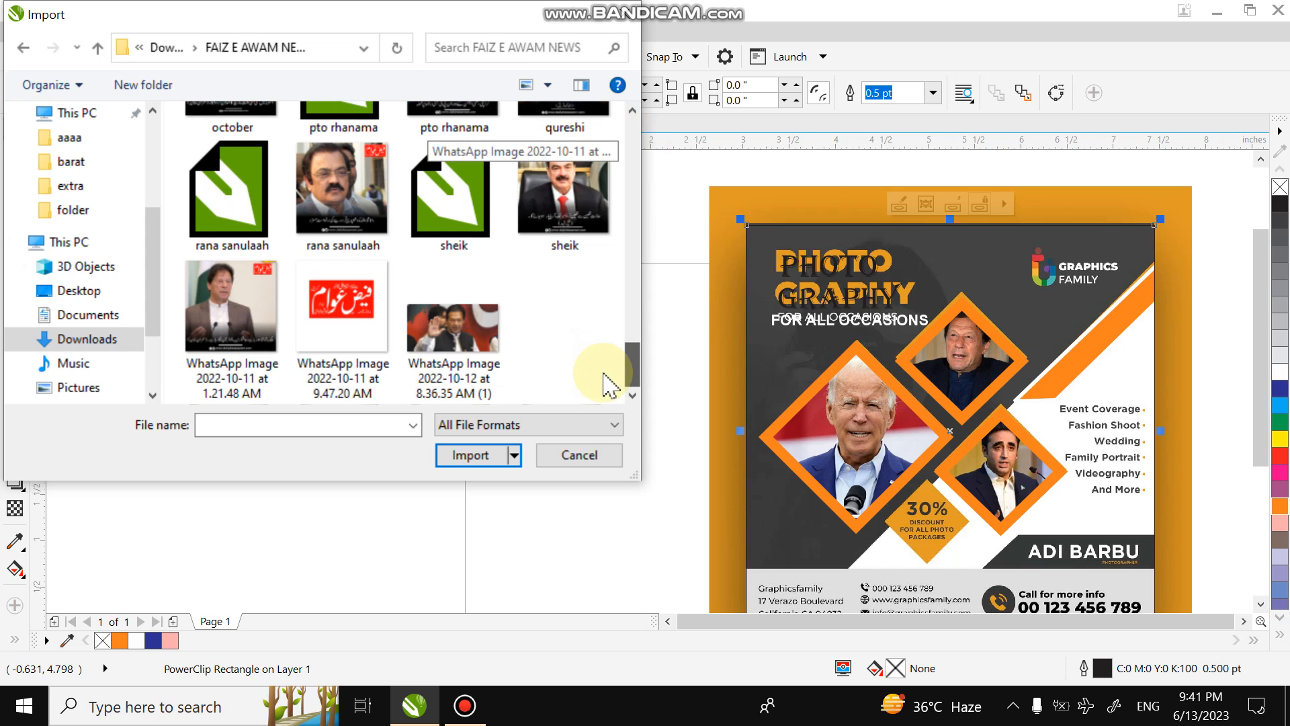
pyautogui.doubleClick(342, 306)
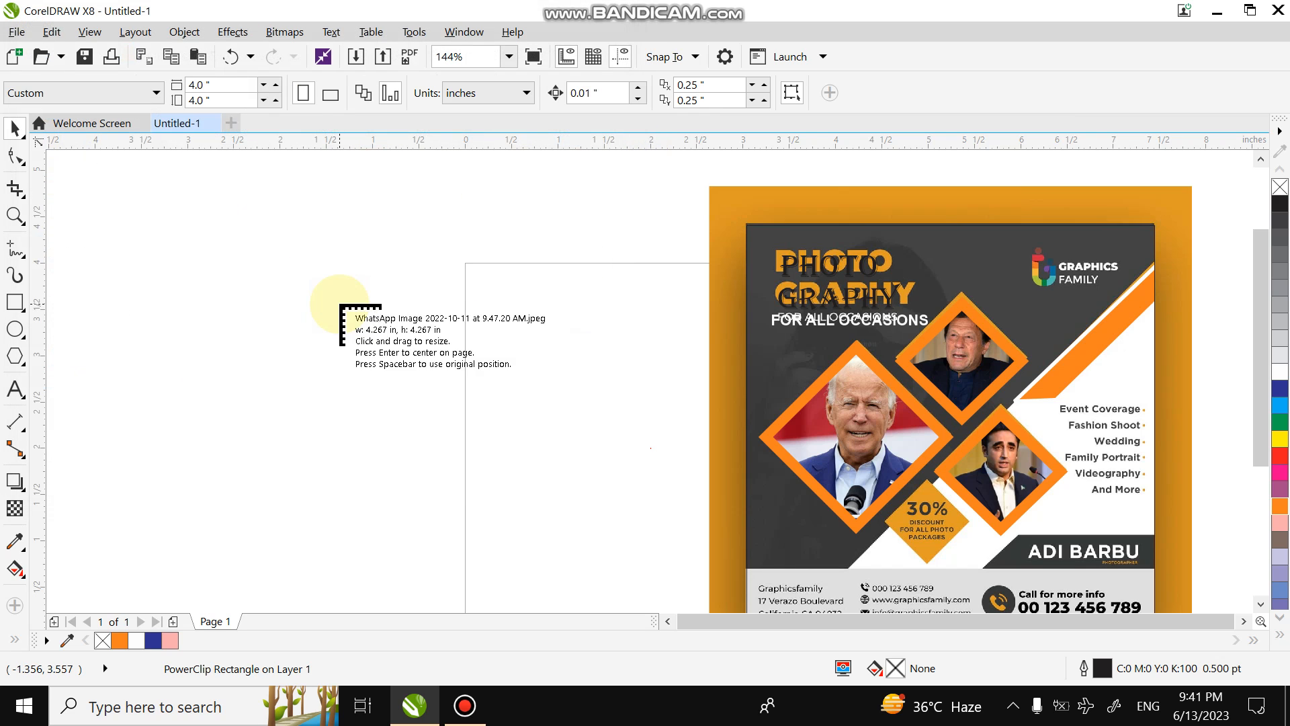
pyautogui.click(339, 302)
pyautogui.press('Delete')
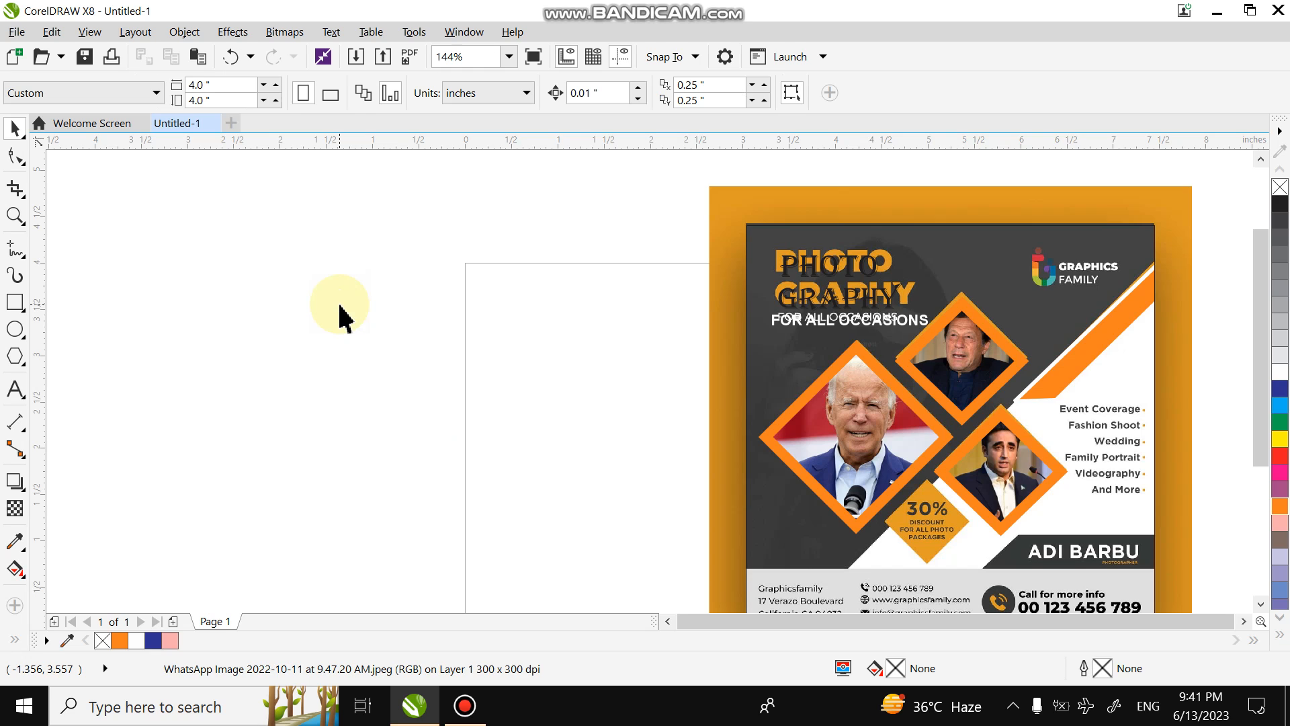
# Copy the orange ribbon from inside the panel's PowerClip and paste it outside the PowerClip
pyautogui.click(784, 331)
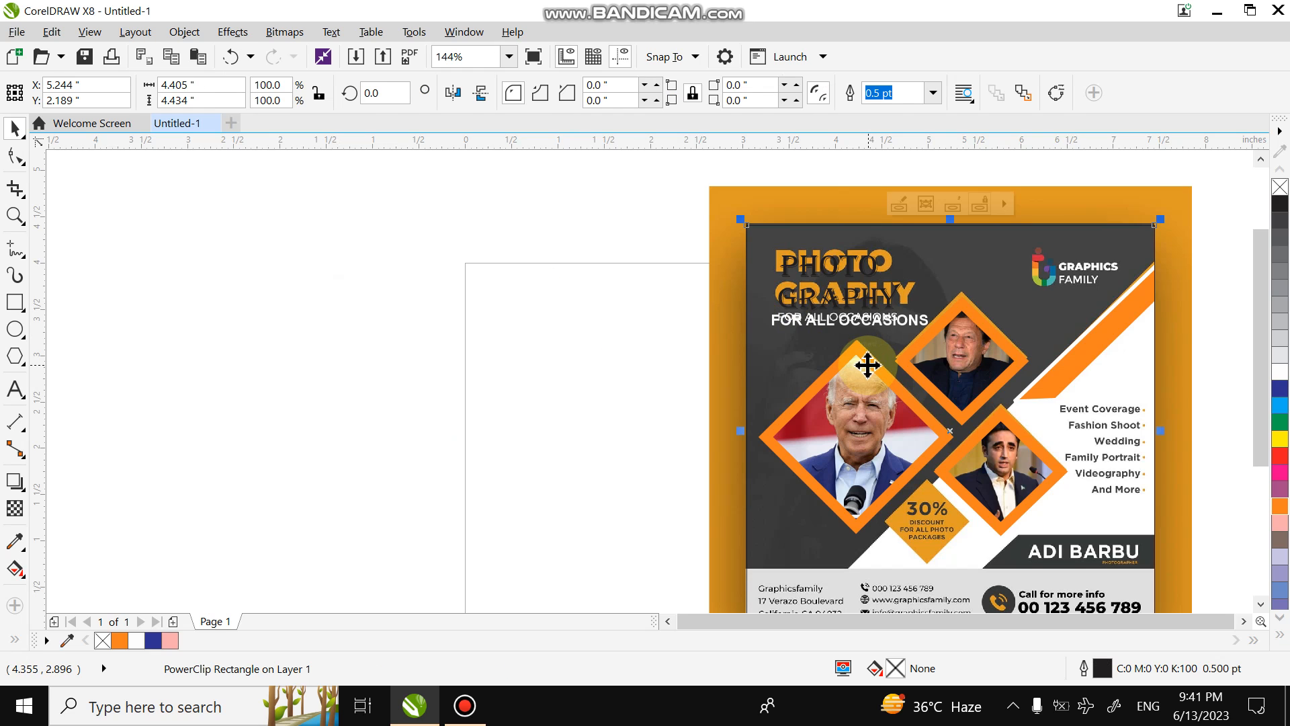
pyautogui.click(198, 310)
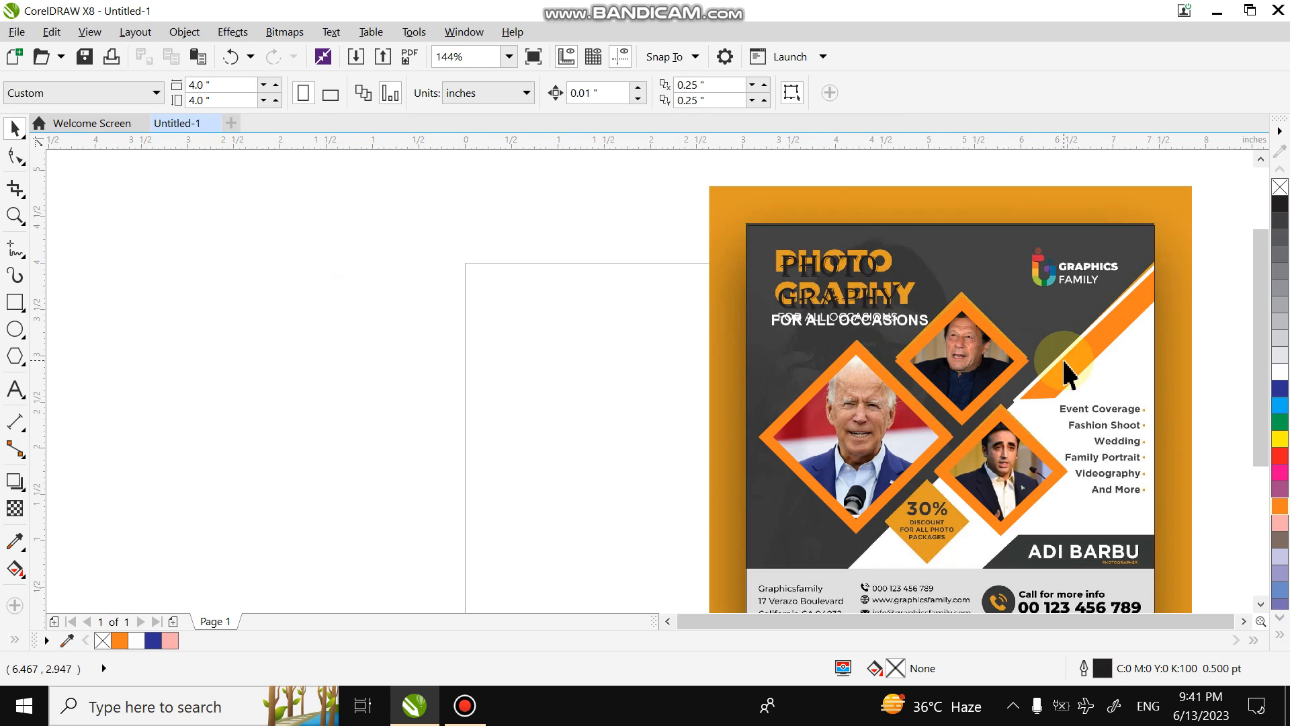
pyautogui.doubleClick(1065, 361)
pyautogui.rightClick(1068, 369)
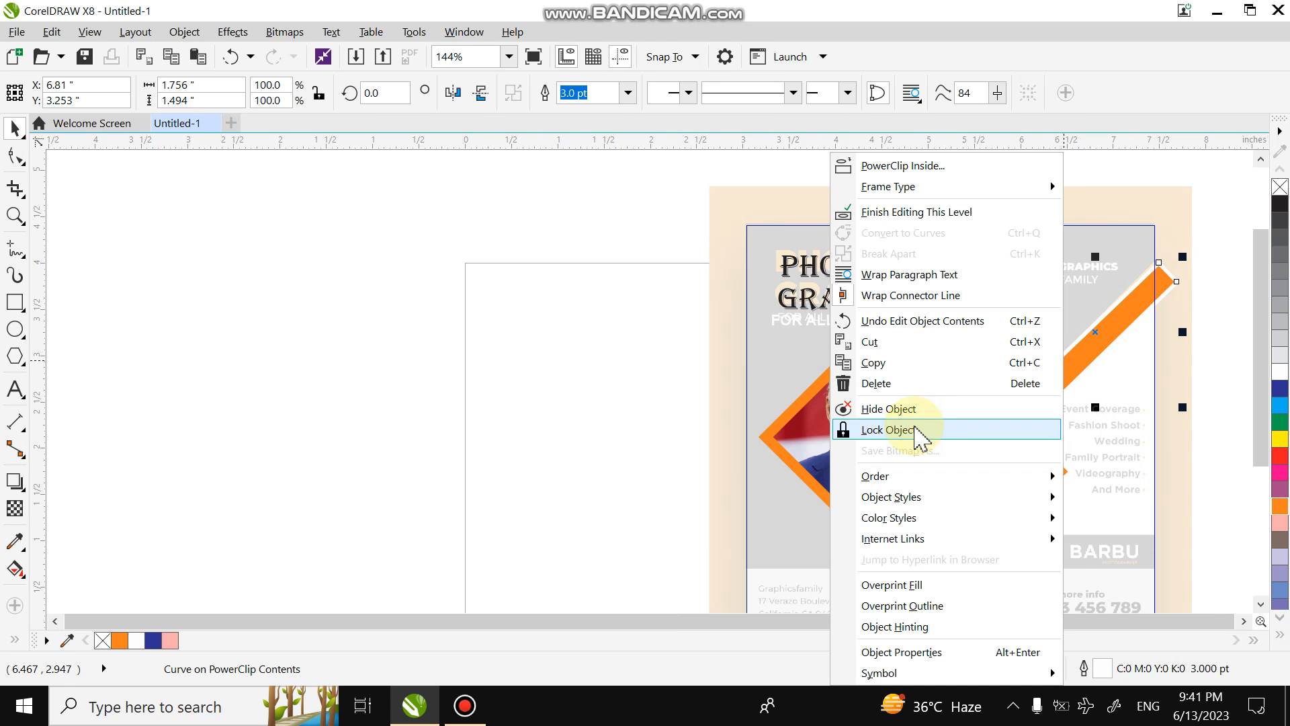
pyautogui.click(887, 364)
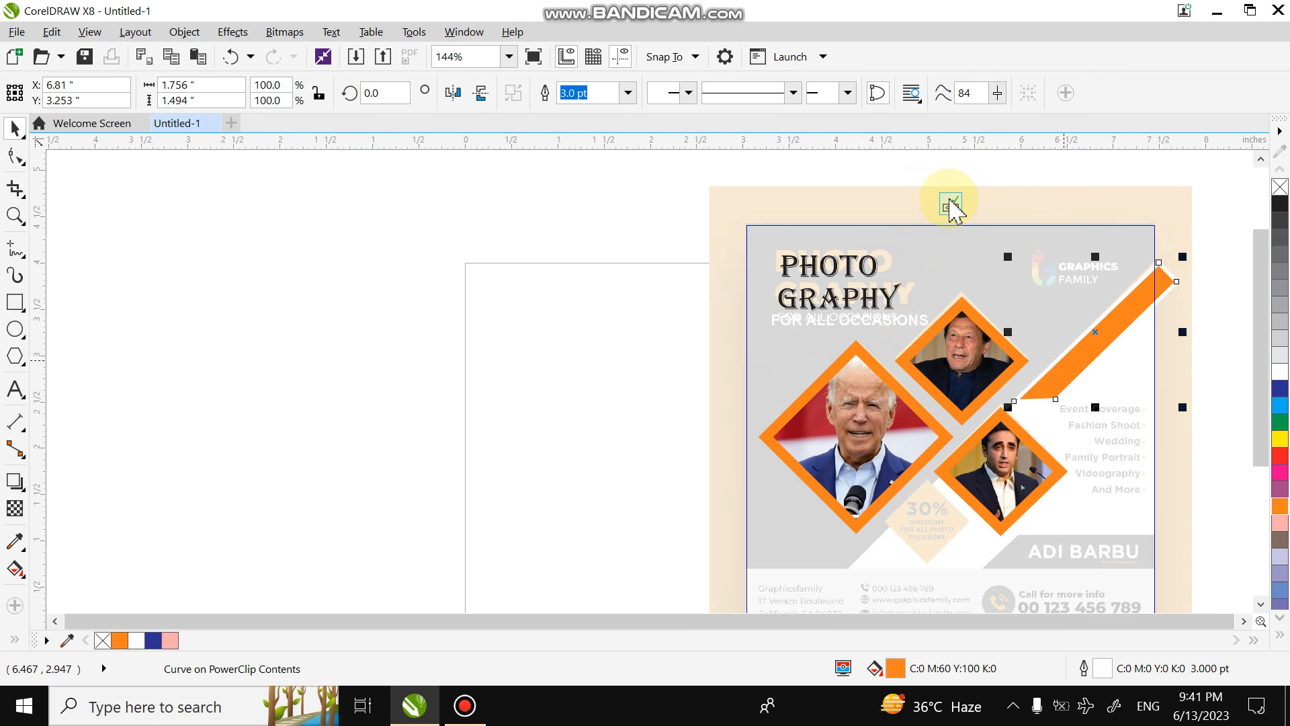
pyautogui.click(938, 197)
pyautogui.rightClick(528, 306)
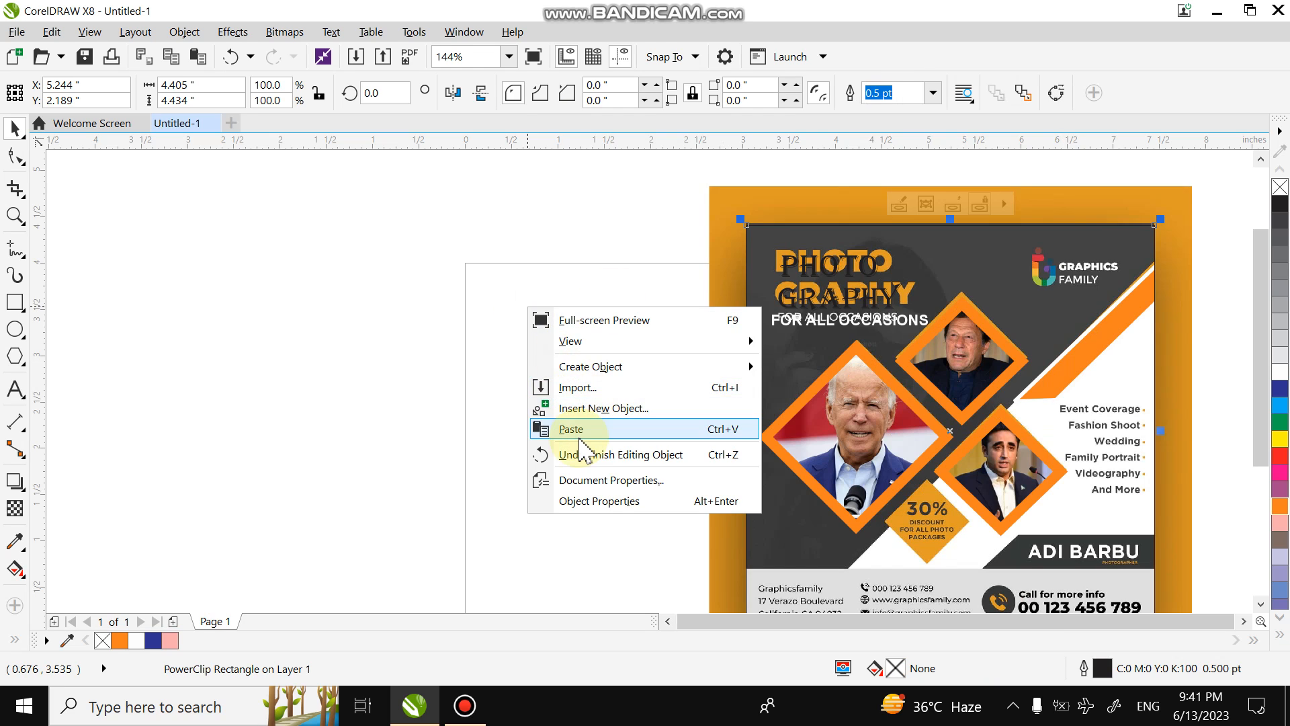
pyautogui.click(578, 438)
# Move the ribbon copy between the photo diamonds, rotate it to lie horizontally and mirror it so its left end slants down to the left
pyautogui.moveTo(1086, 357); pyautogui.dragTo(989, 432)
pyautogui.moveTo(1088, 333); pyautogui.dragTo(1099, 412)
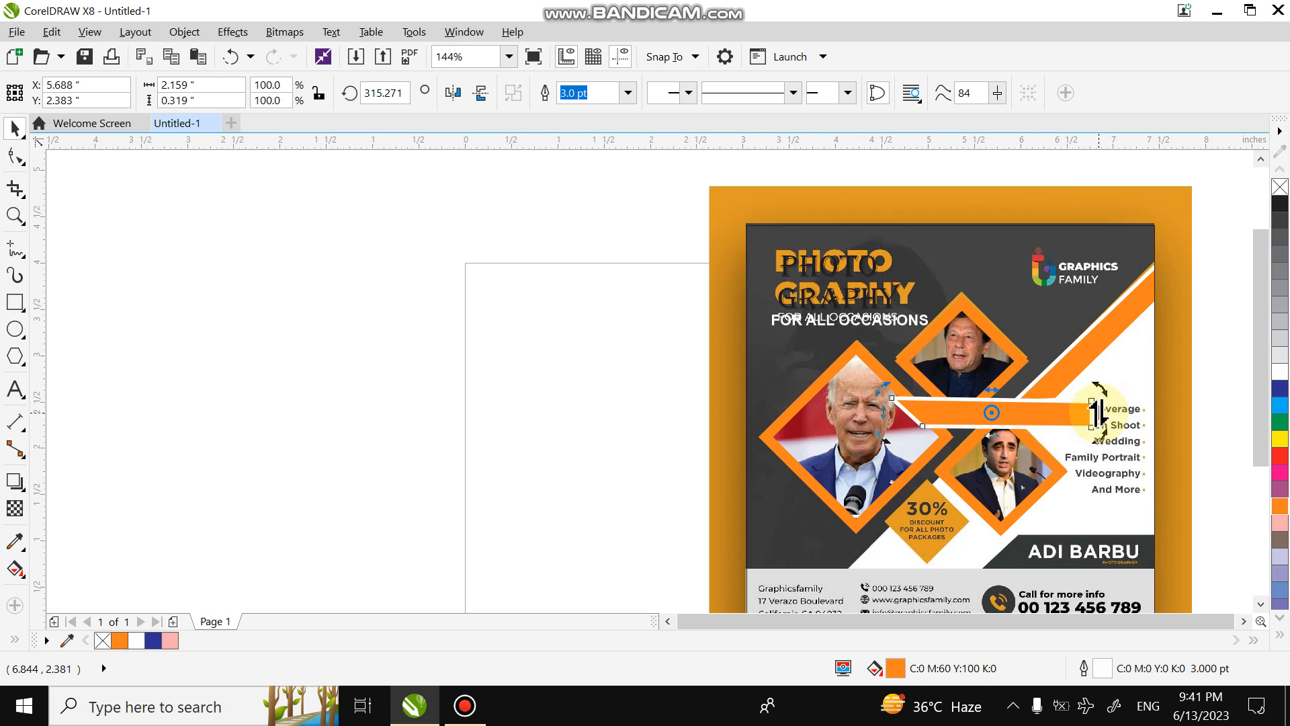
pyautogui.click(454, 93)
pyautogui.click(481, 94)
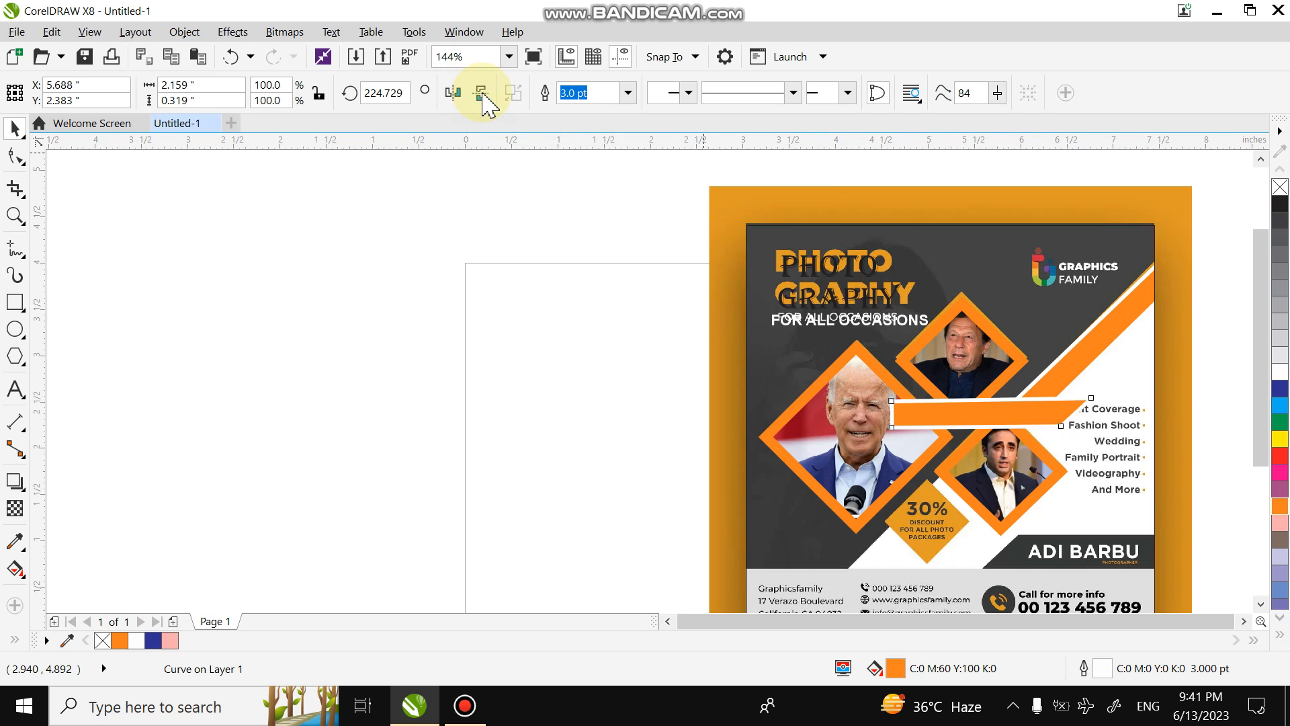
pyautogui.click(454, 93)
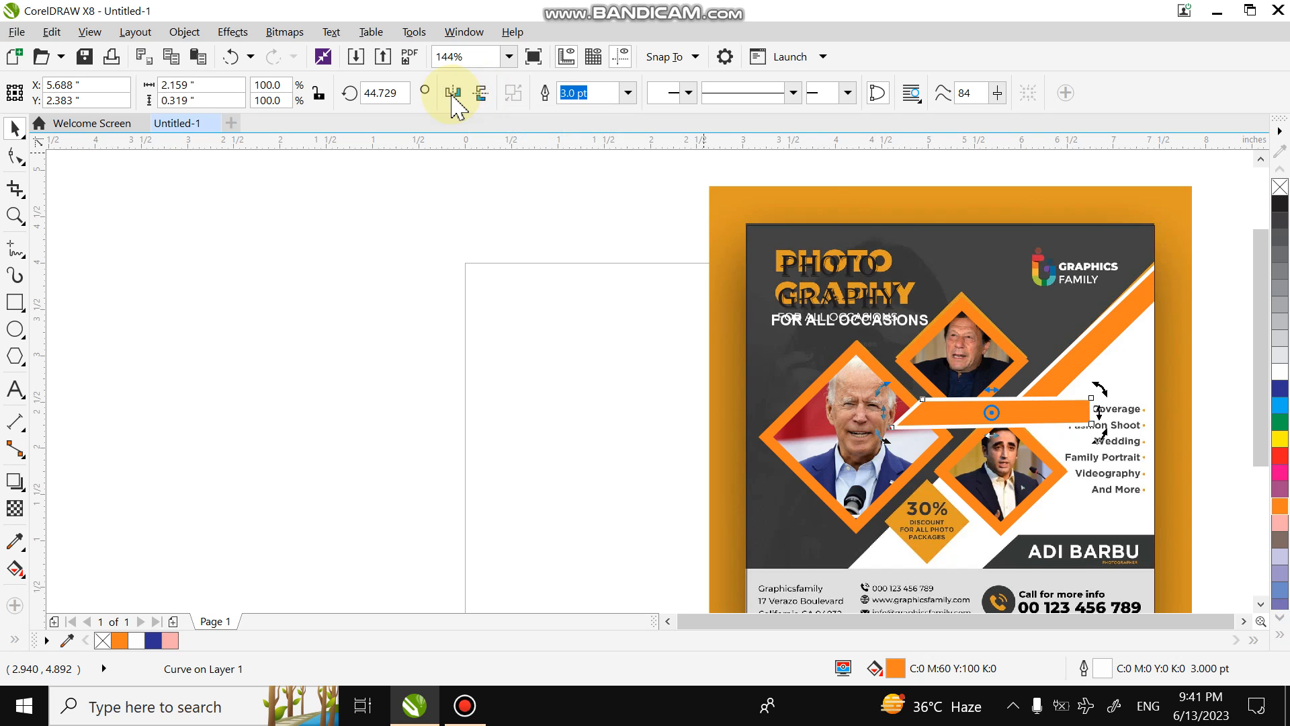
# Try tilting the ribbon copy diagonally across the diamonds and undo the rotation
pyautogui.moveTo(1005, 402); pyautogui.dragTo(1036, 410)
pyautogui.click(250, 59)
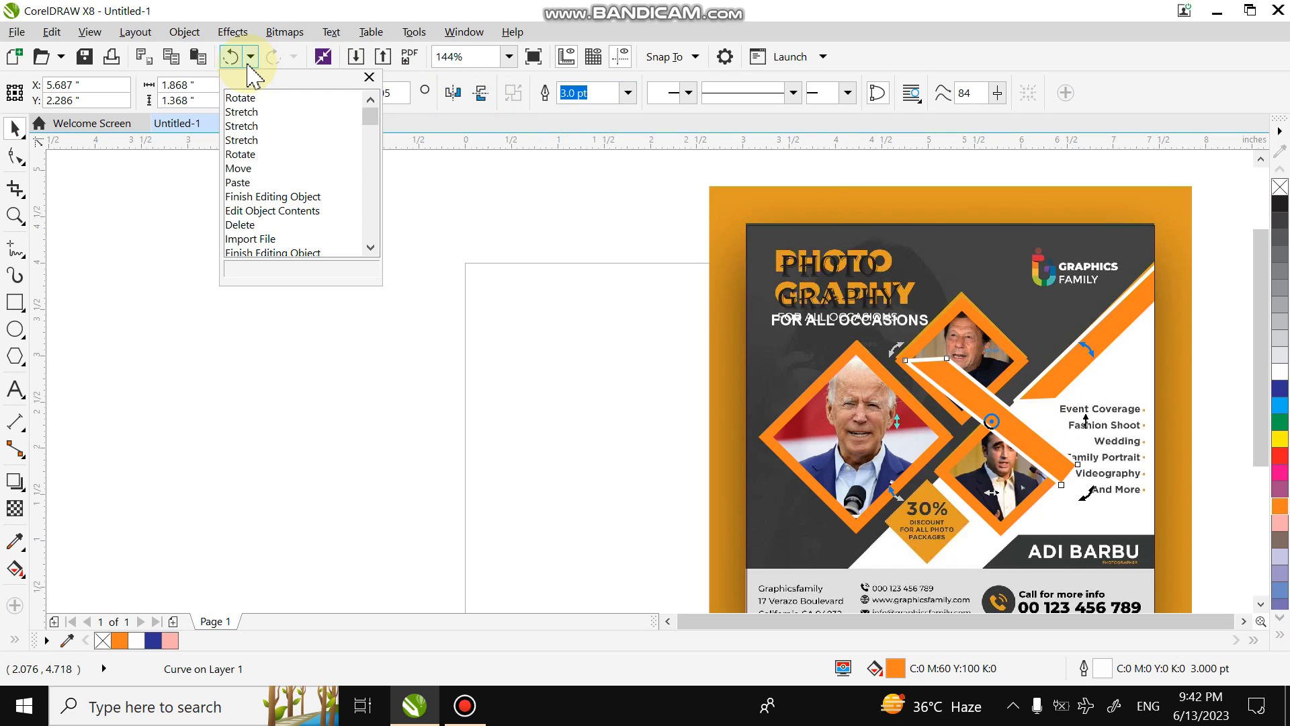
pyautogui.click(231, 61)
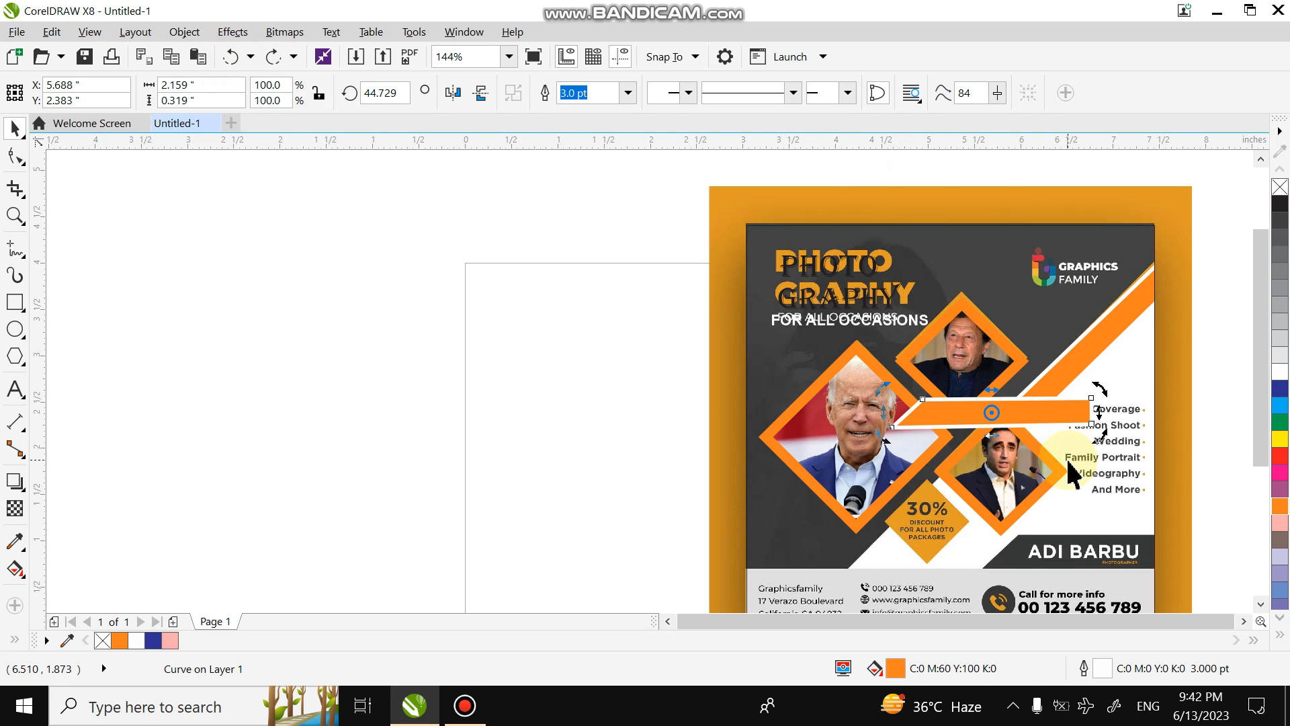
# Enlarge the ribbon copy to about 2.606 by 0.385 inches and move it over the dark name band above the contact details
pyautogui.click(1053, 441)
pyautogui.click(1051, 424)
pyautogui.moveTo(1103, 442); pyautogui.dragTo(1140, 477)
pyautogui.moveTo(1061, 420); pyautogui.dragTo(1146, 545)
# PowerClip the horizontal ribbon copy inside the flyer's inner panel
pyautogui.rightClick(1146, 546)
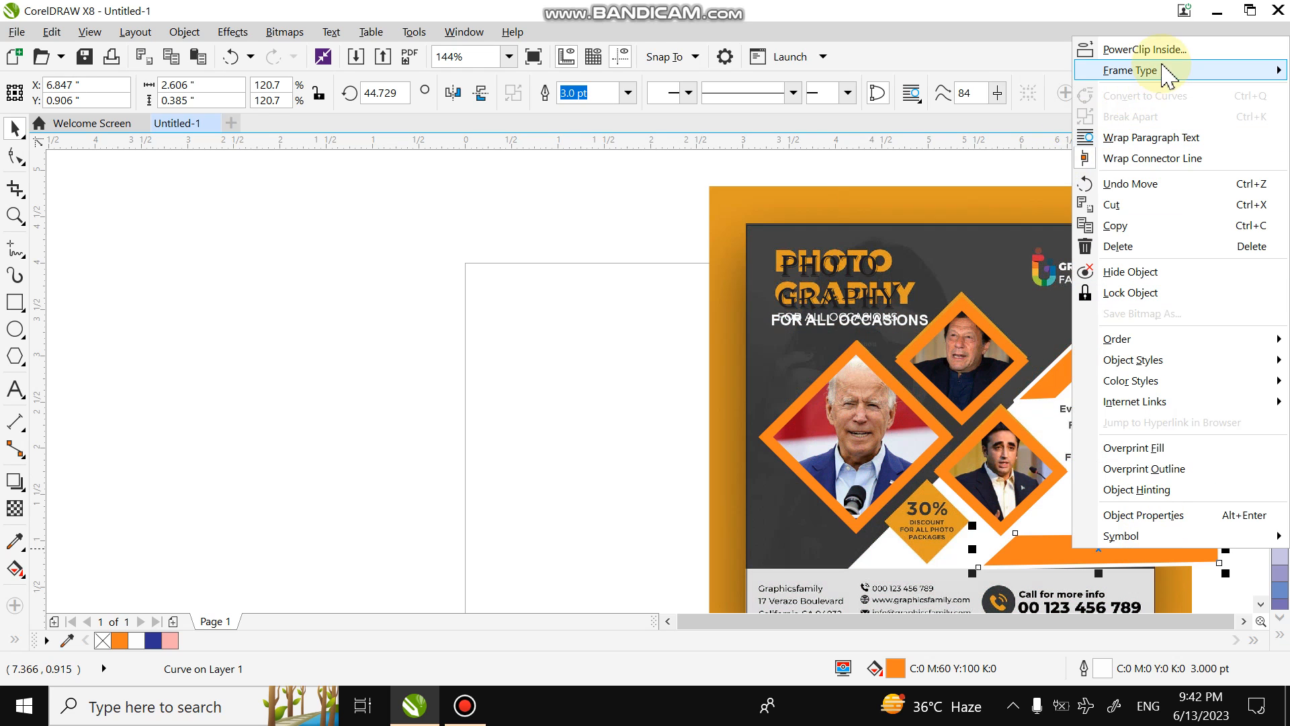
pyautogui.click(1129, 50)
pyautogui.click(1078, 269)
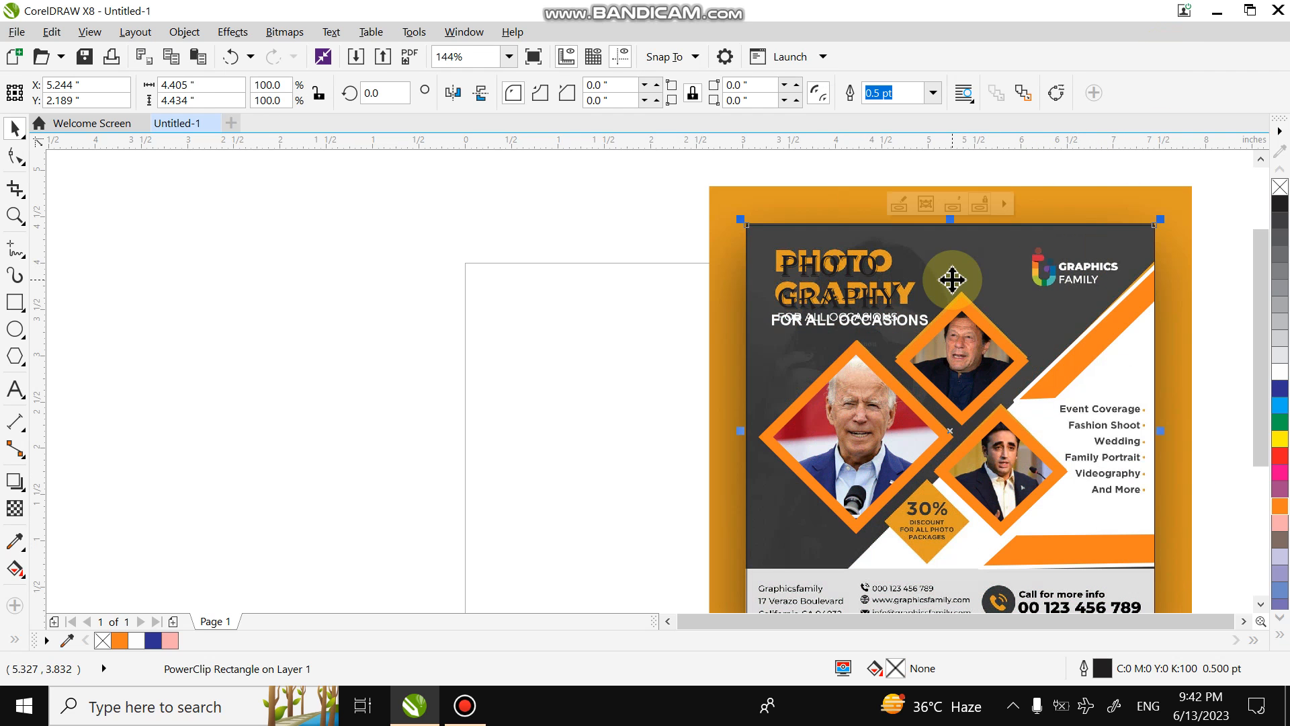
# Fill the flyer's inner panel with black, trying a white fill and undoing it
pyautogui.doubleClick(952, 280)
pyautogui.click(957, 213)
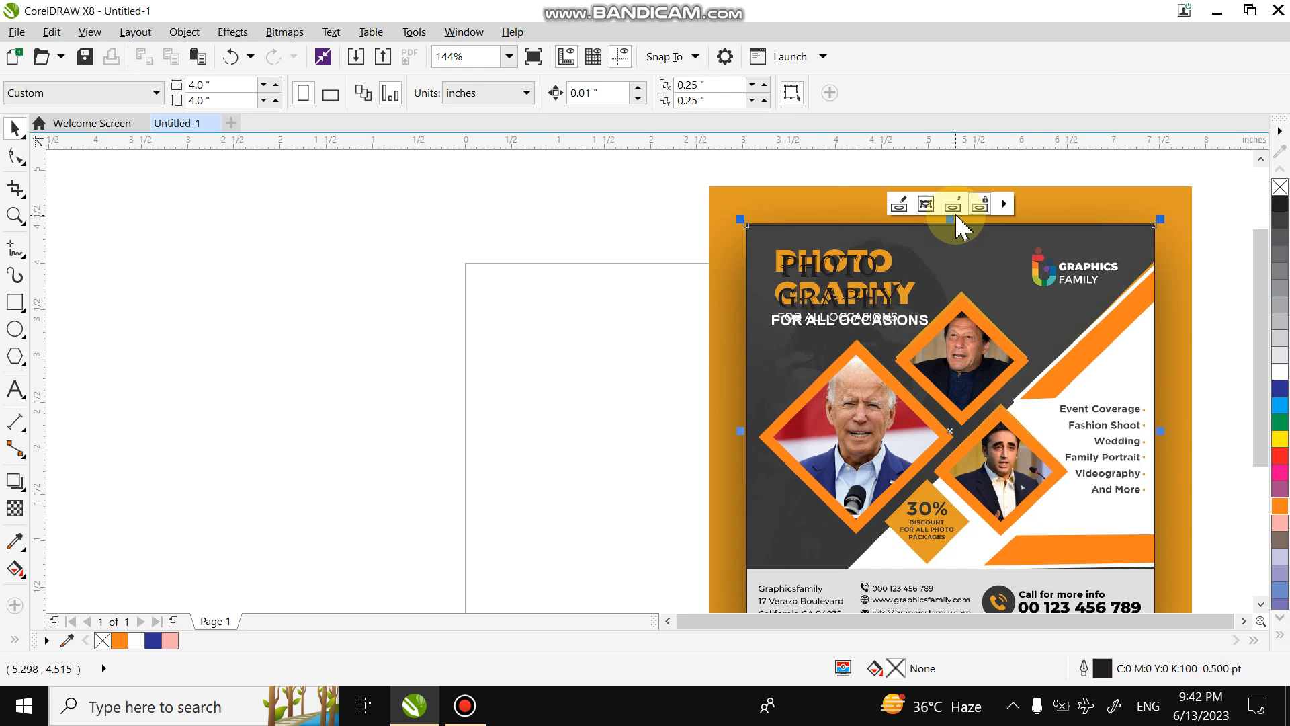
pyautogui.click(938, 285)
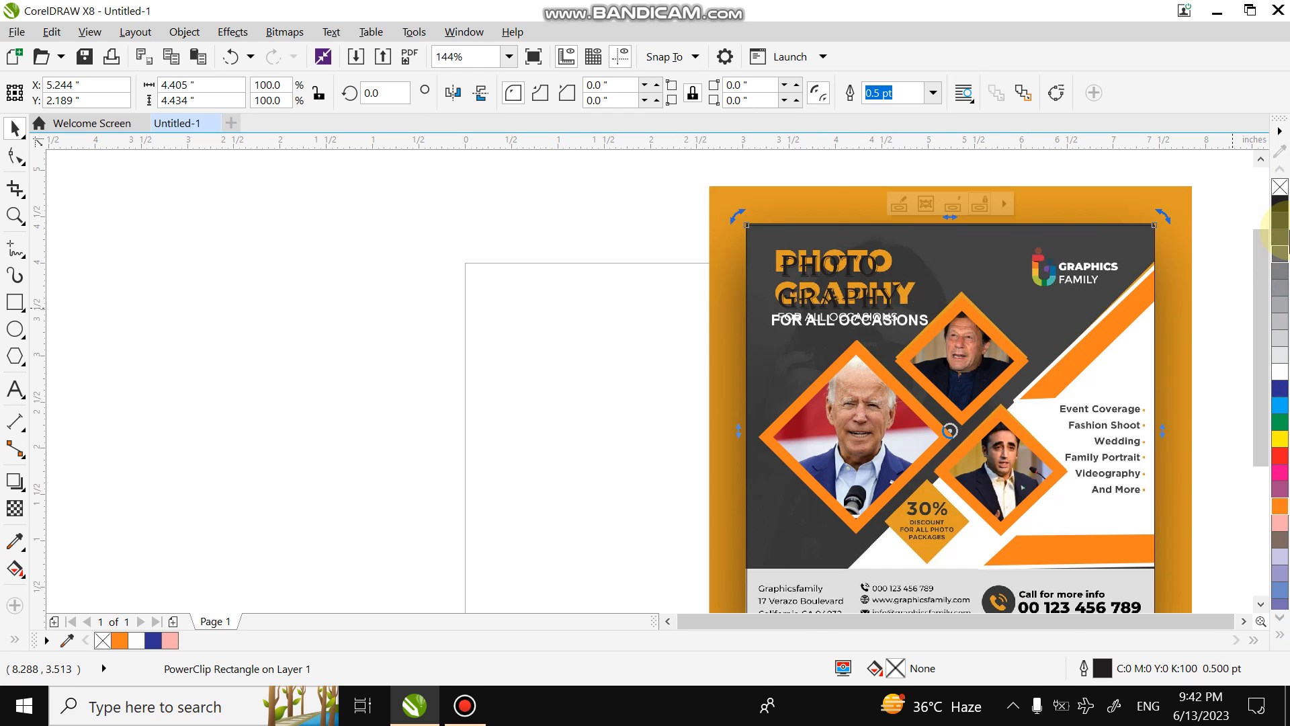
pyautogui.click(1280, 204)
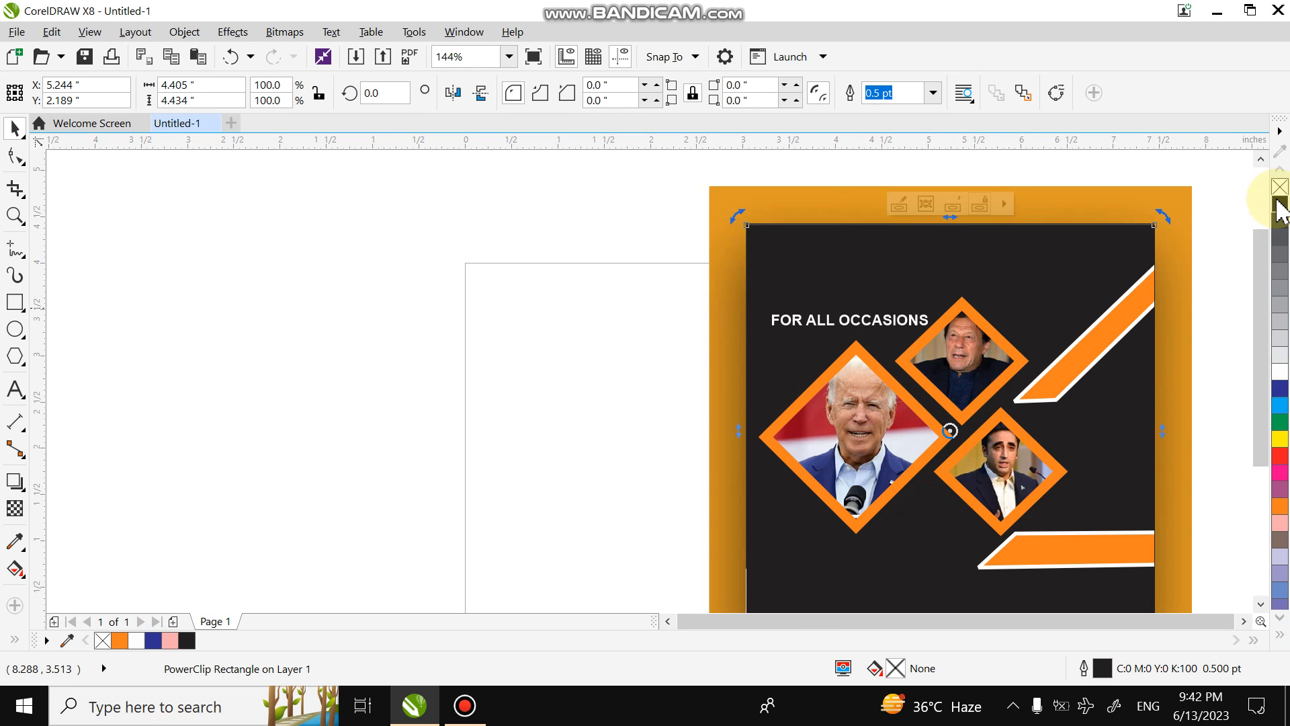
pyautogui.click(1280, 378)
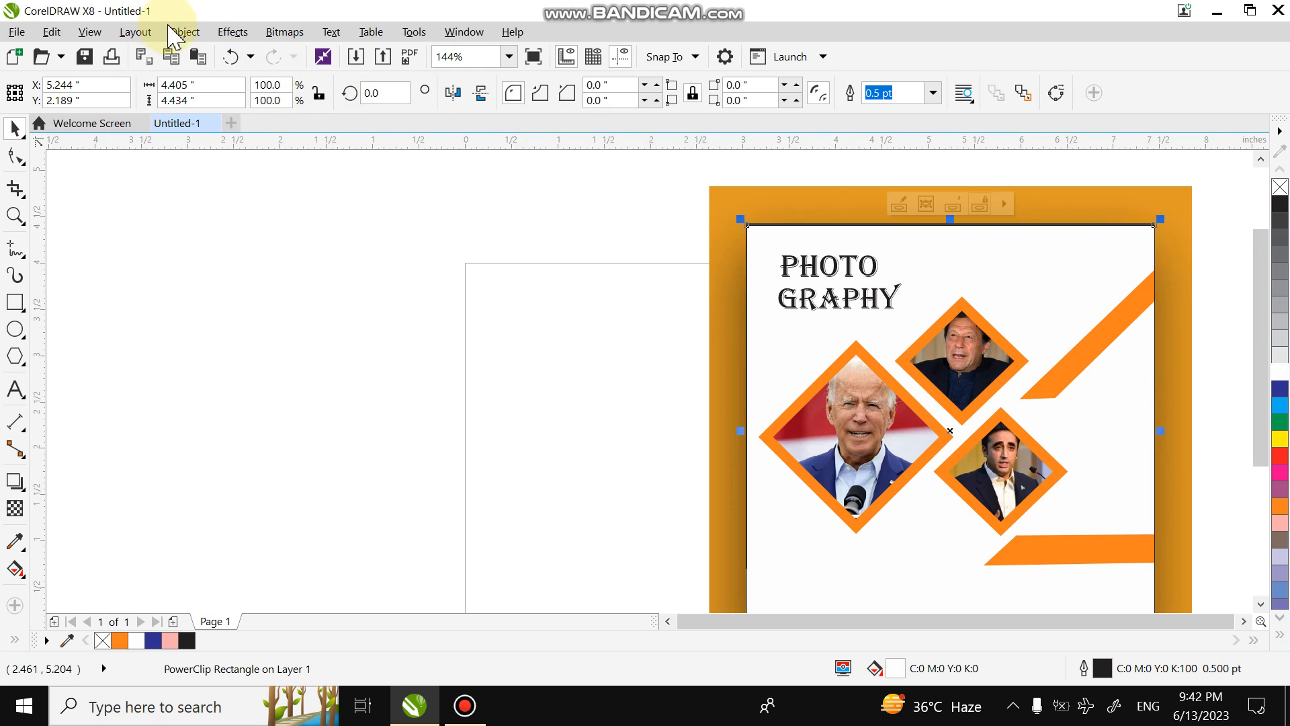
pyautogui.click(232, 57)
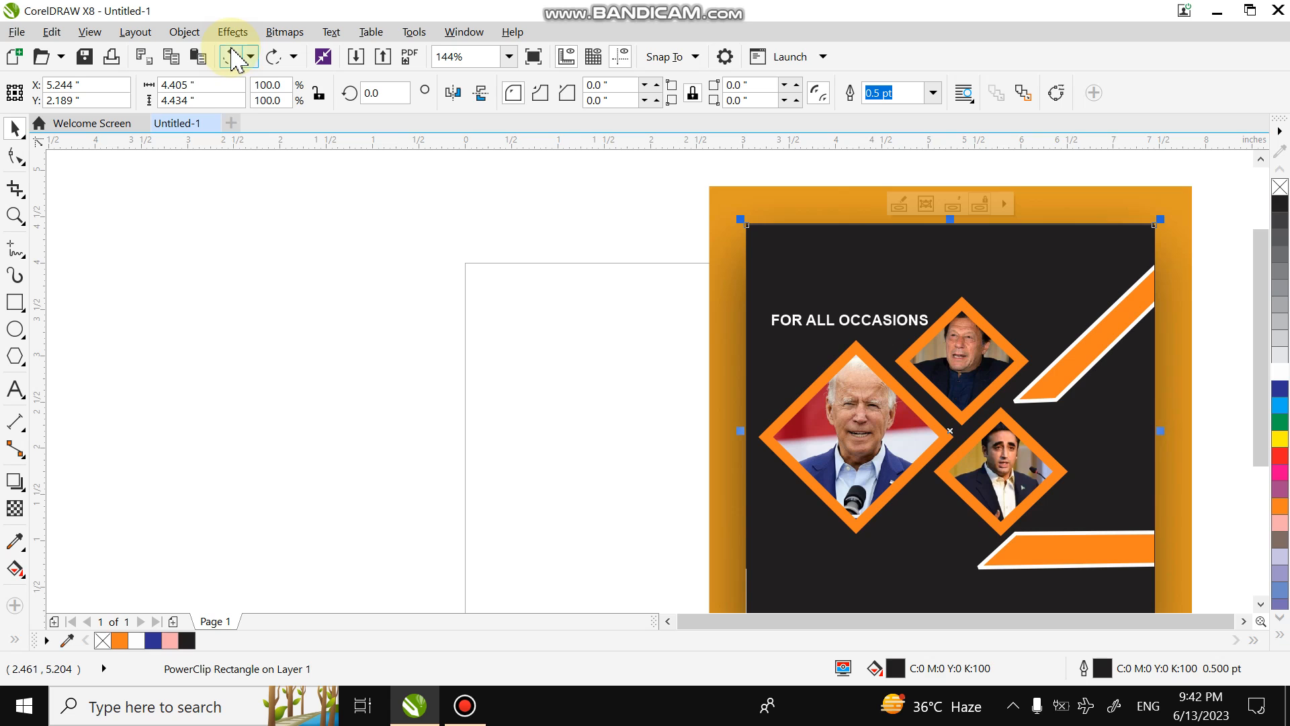
# Undo the inner panel's black fill and import the photo of the man with clasped hands onto the page
pyautogui.click(232, 58)
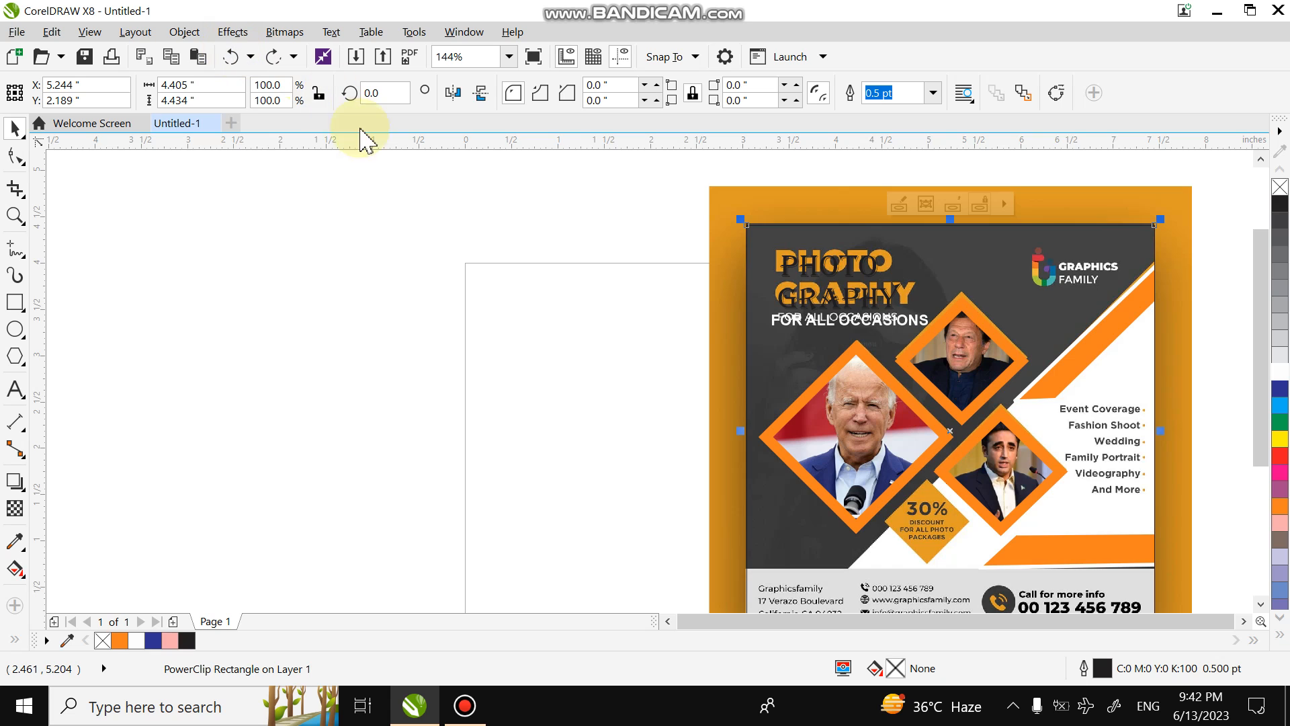
pyautogui.rightClick(358, 222)
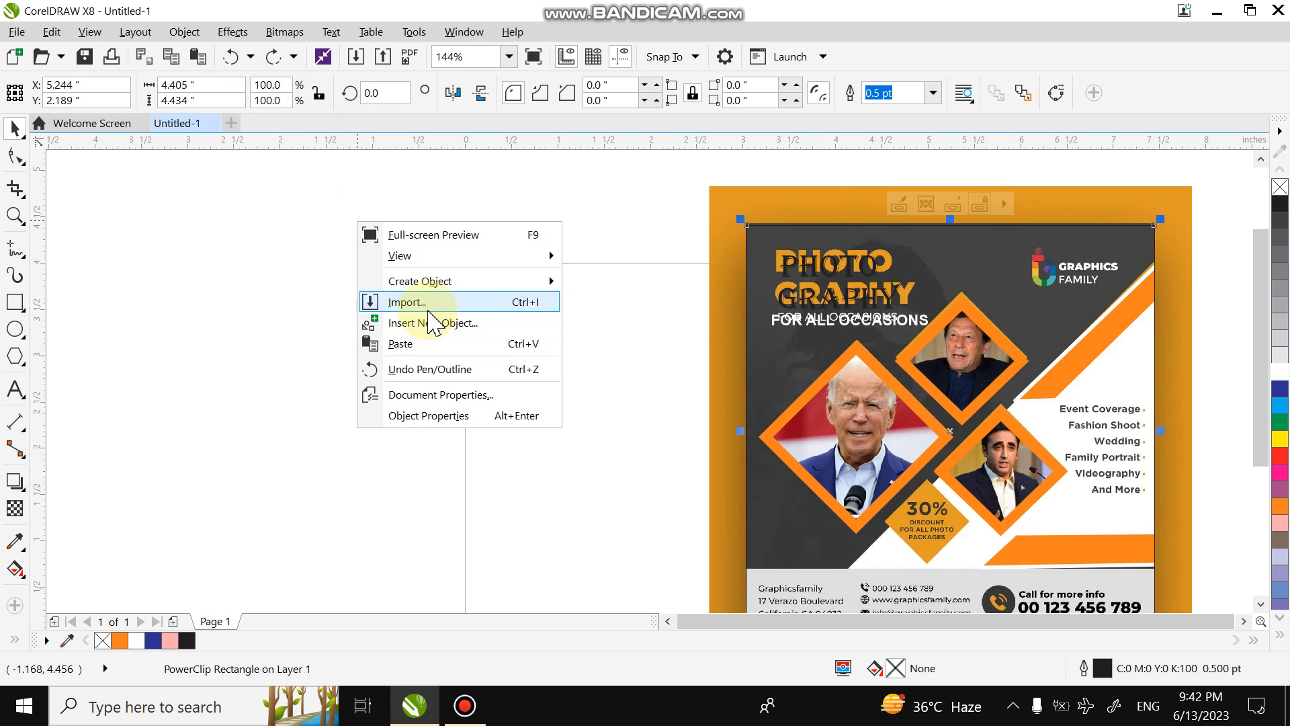
pyautogui.click(407, 303)
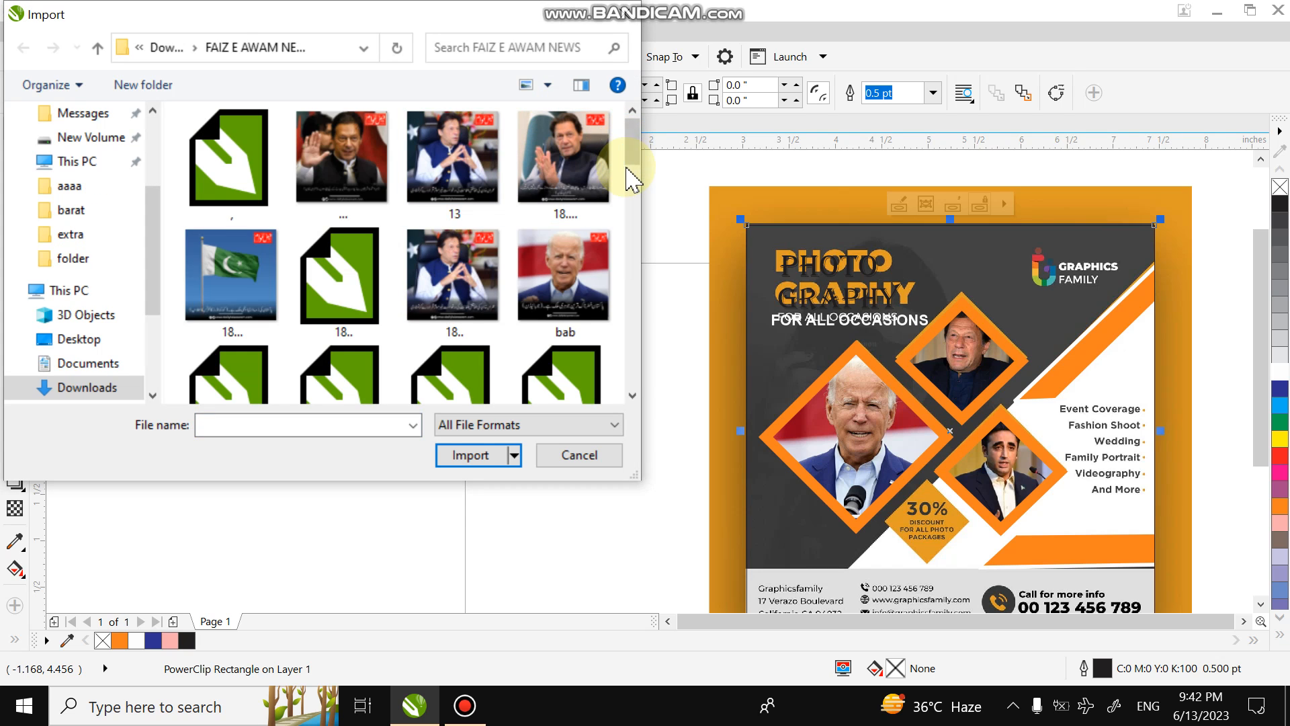
pyautogui.doubleClick(568, 164)
pyautogui.click(569, 156)
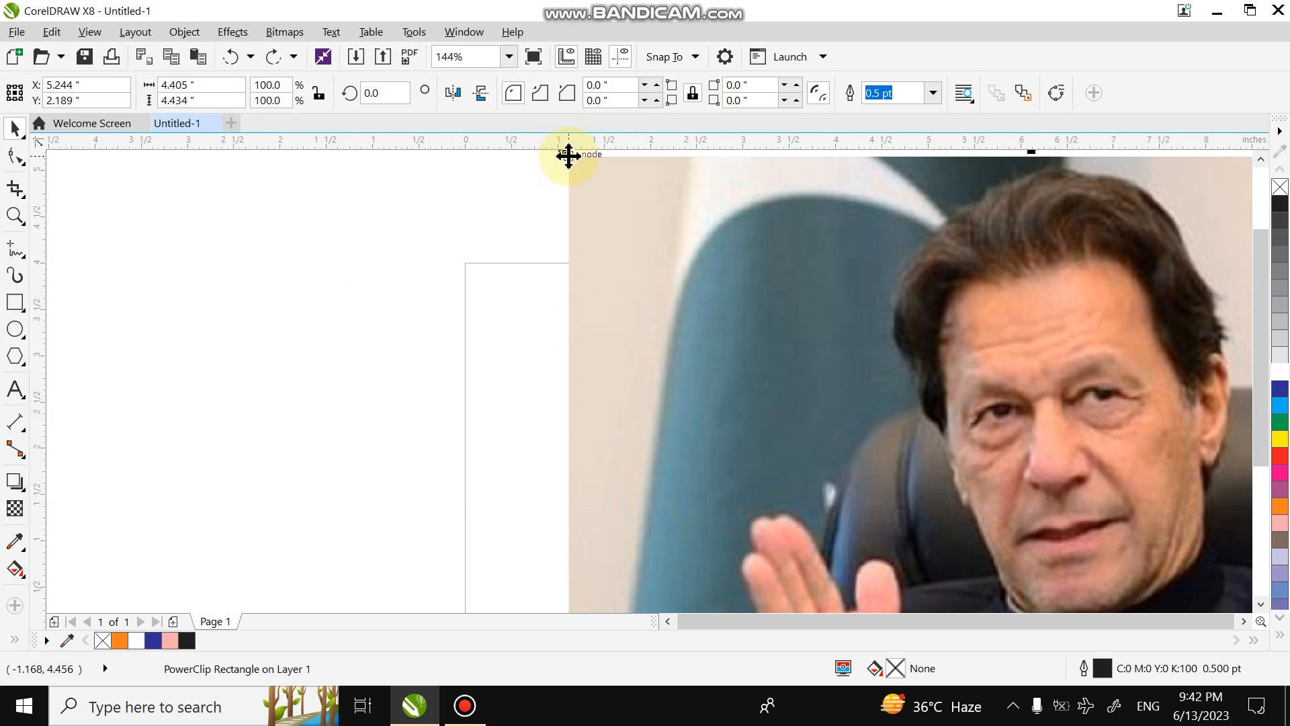
# Resize the imported photo to about 4.318 by 4.318 inches, with its right edge overlapping the flyer
pyautogui.moveTo(659, 241); pyautogui.dragTo(370, 188)
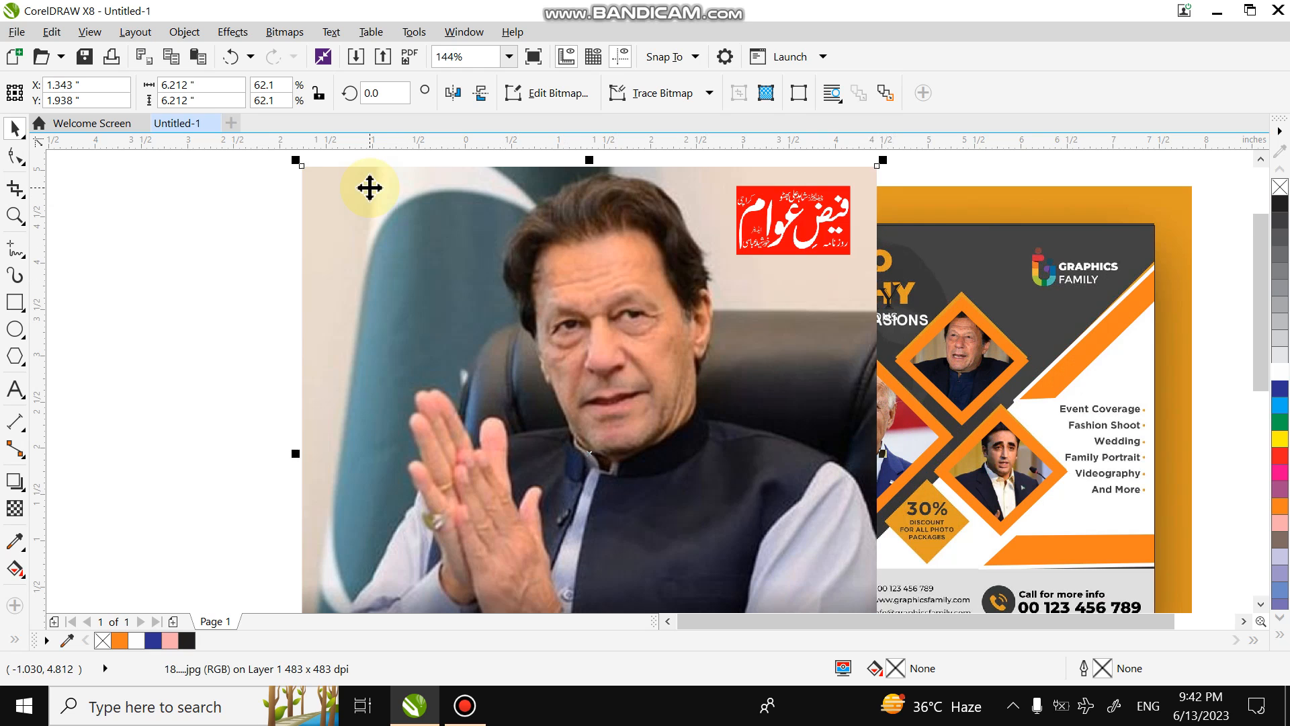
pyautogui.moveTo(766, 462); pyautogui.dragTo(691, 351)
pyautogui.moveTo(725, 504); pyautogui.dragTo(699, 417)
pyautogui.moveTo(778, 543); pyautogui.dragTo(527, 290)
pyautogui.moveTo(431, 249); pyautogui.dragTo(596, 417)
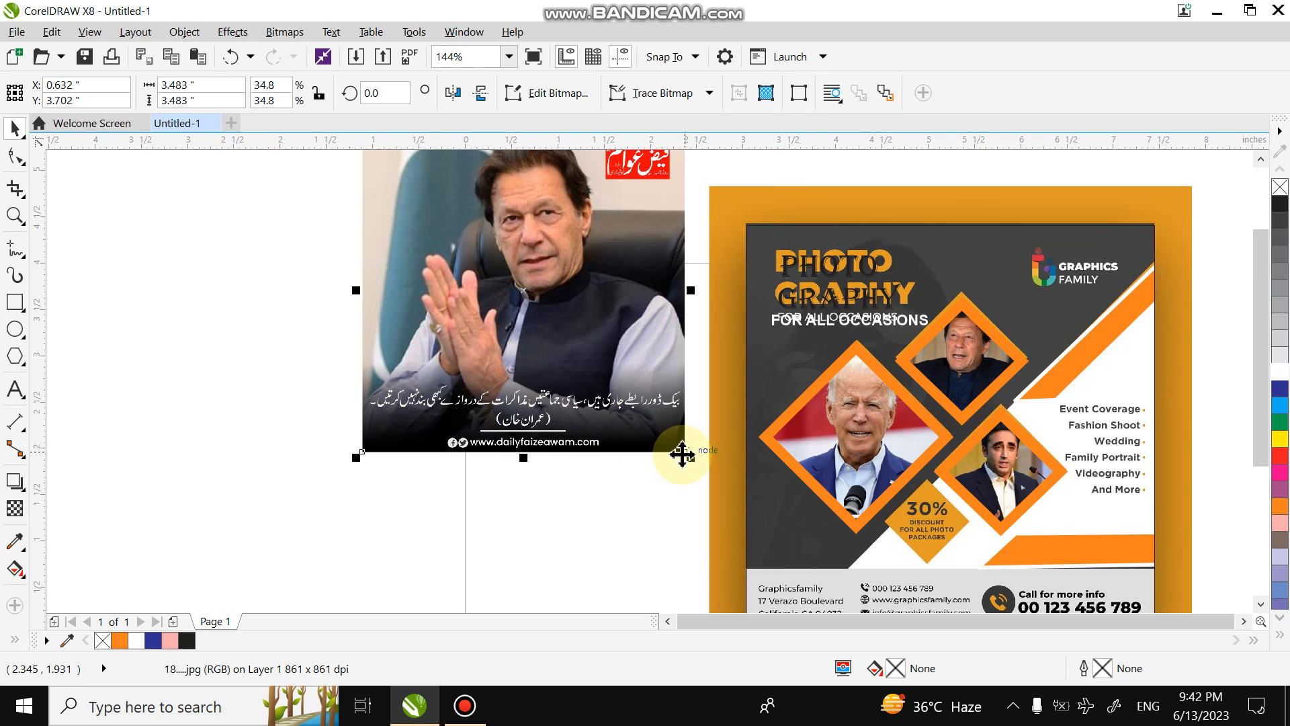
pyautogui.moveTo(700, 464); pyautogui.dragTo(731, 499)
# Move the photo into the inner panel's PowerClip contents and position it over the heading and the photo diamonds
pyautogui.rightClick(731, 499)
pyautogui.click(780, 144)
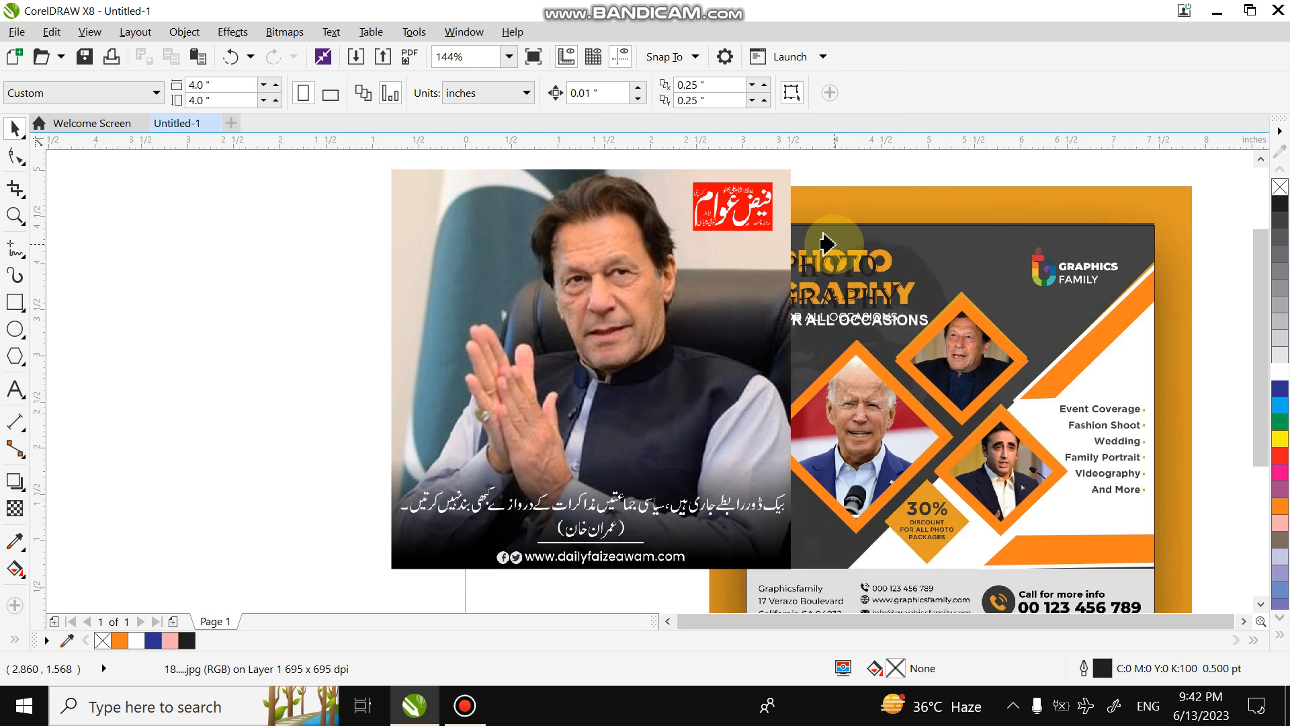
pyautogui.click(834, 243)
pyautogui.keyDown('ctrl'); pyautogui.click(754, 269); pyautogui.keyUp('ctrl')
pyautogui.click(754, 264)
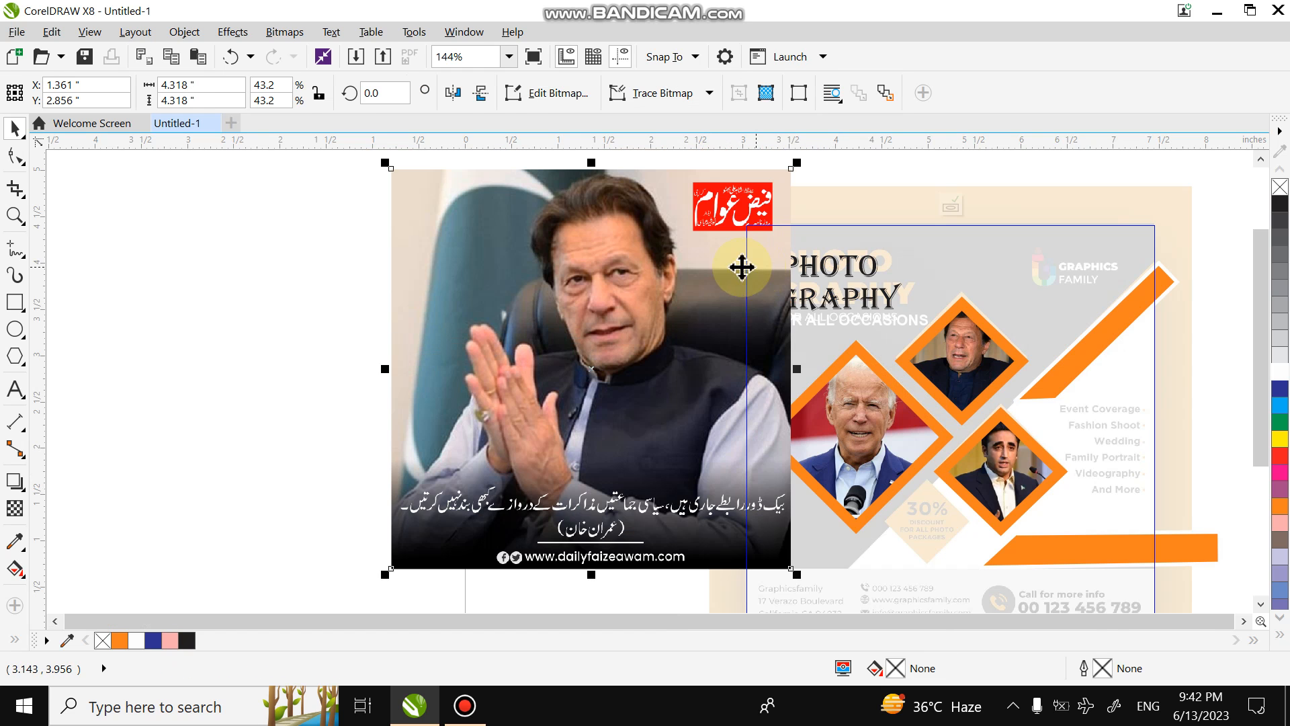
pyautogui.moveTo(613, 296); pyautogui.dragTo(950, 302)
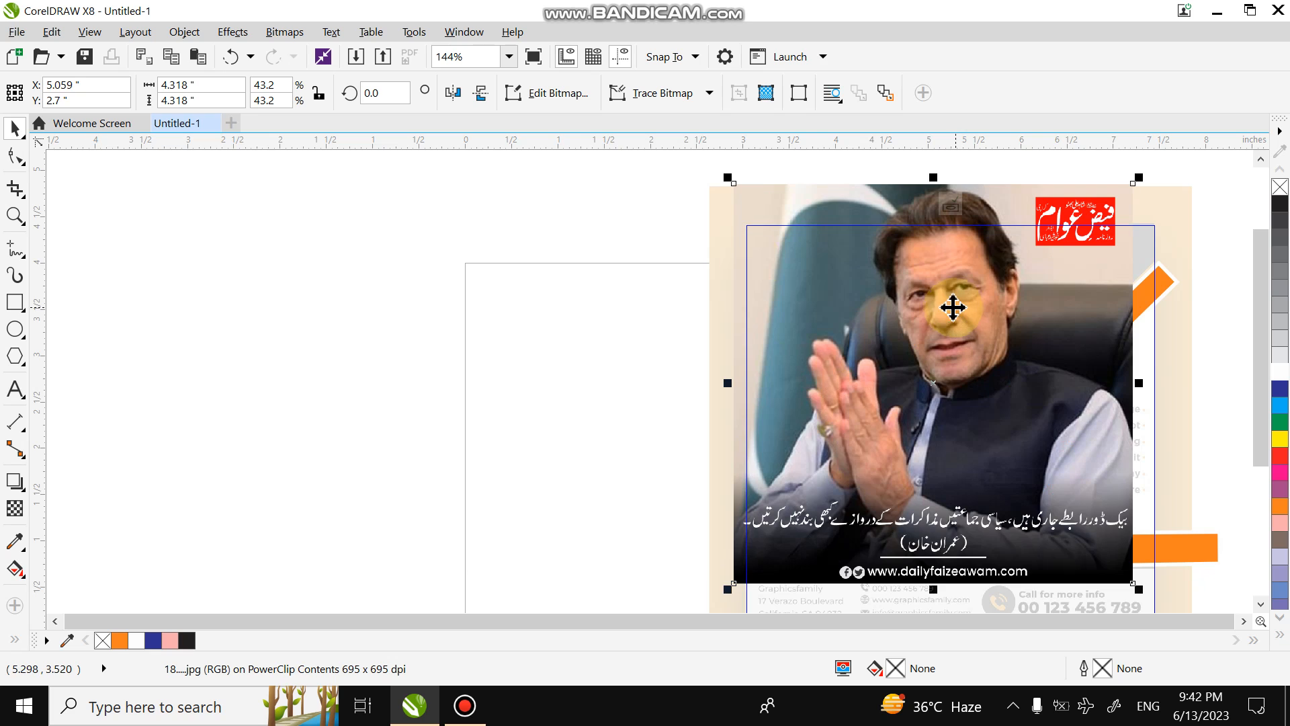
# Reshape the photo's outline with added nodes so it follows the dark area's diagonal edge and ends above the contact band
pyautogui.click(15, 156)
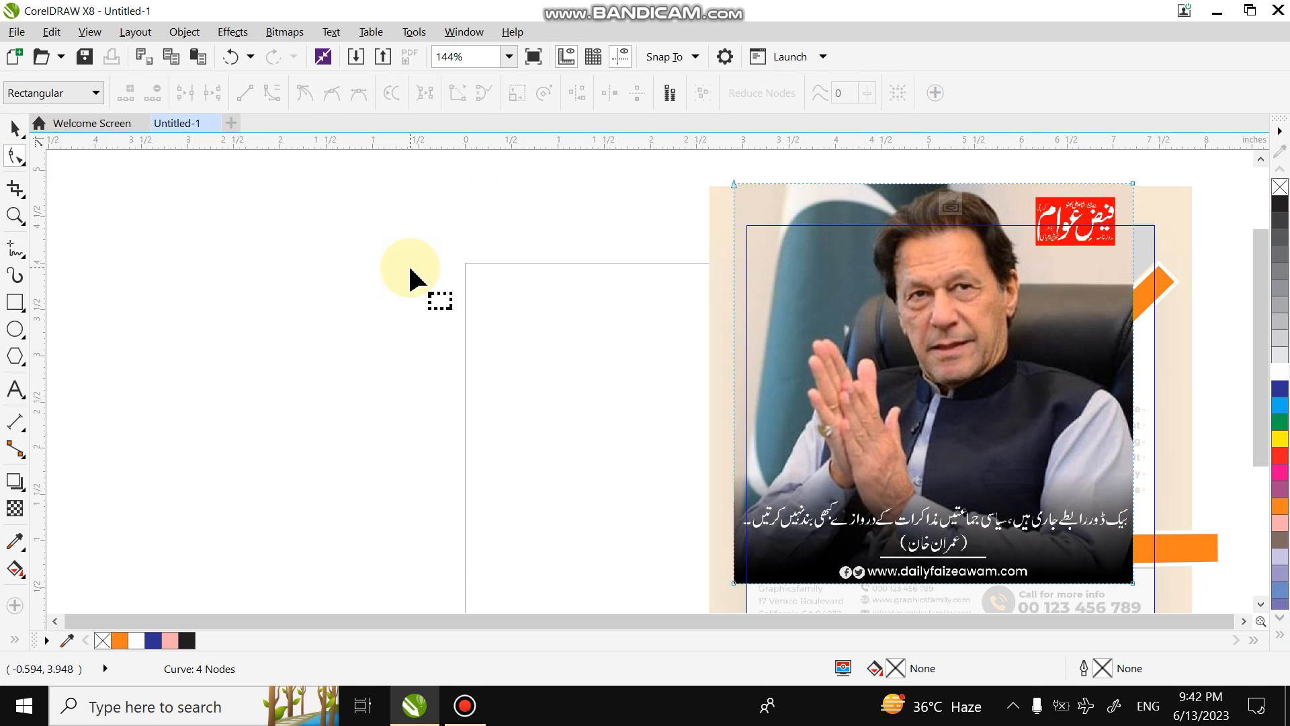
pyautogui.moveTo(1133, 582); pyautogui.dragTo(1154, 267)
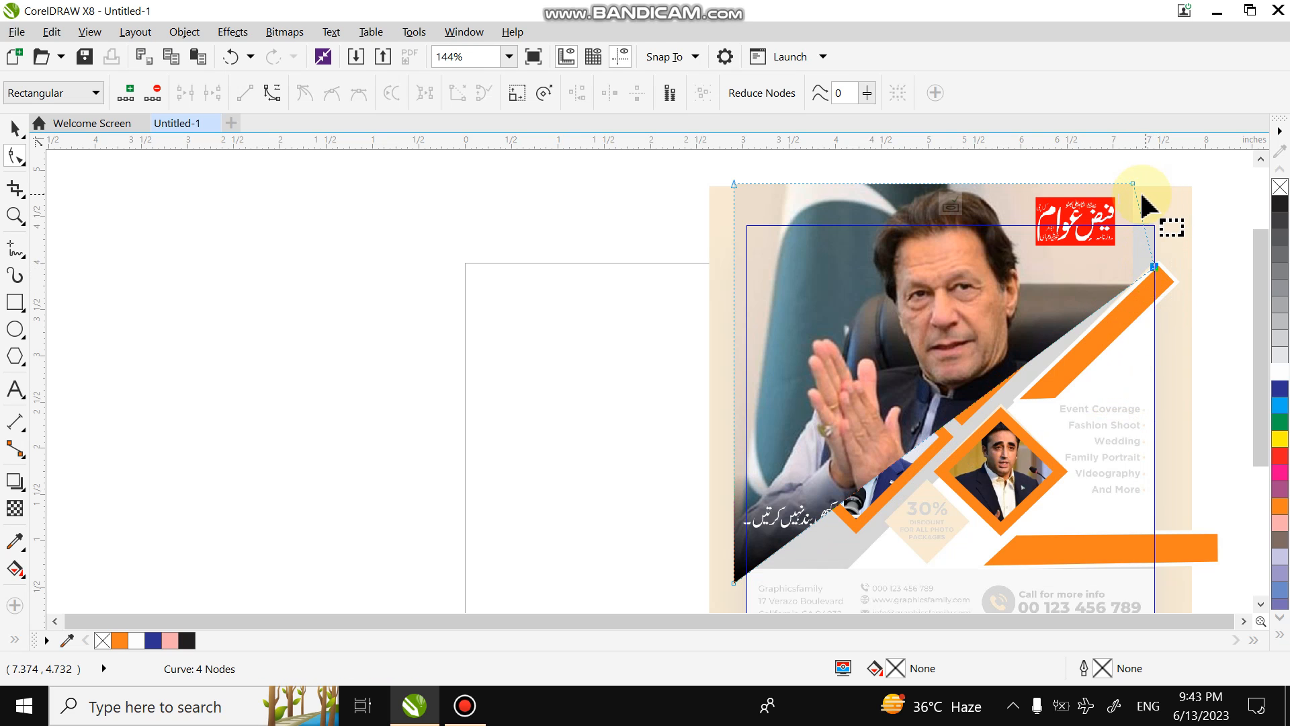
pyautogui.moveTo(1133, 183); pyautogui.dragTo(1153, 186)
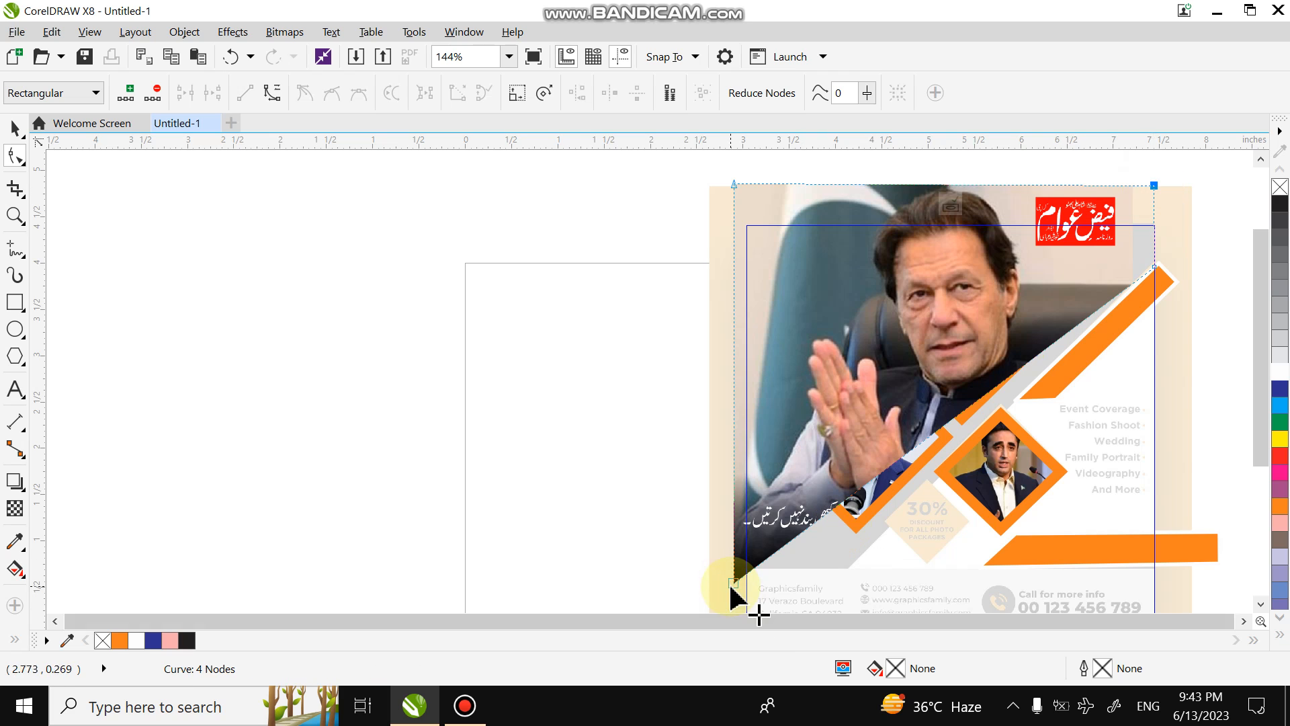
pyautogui.moveTo(733, 584); pyautogui.dragTo(746, 592)
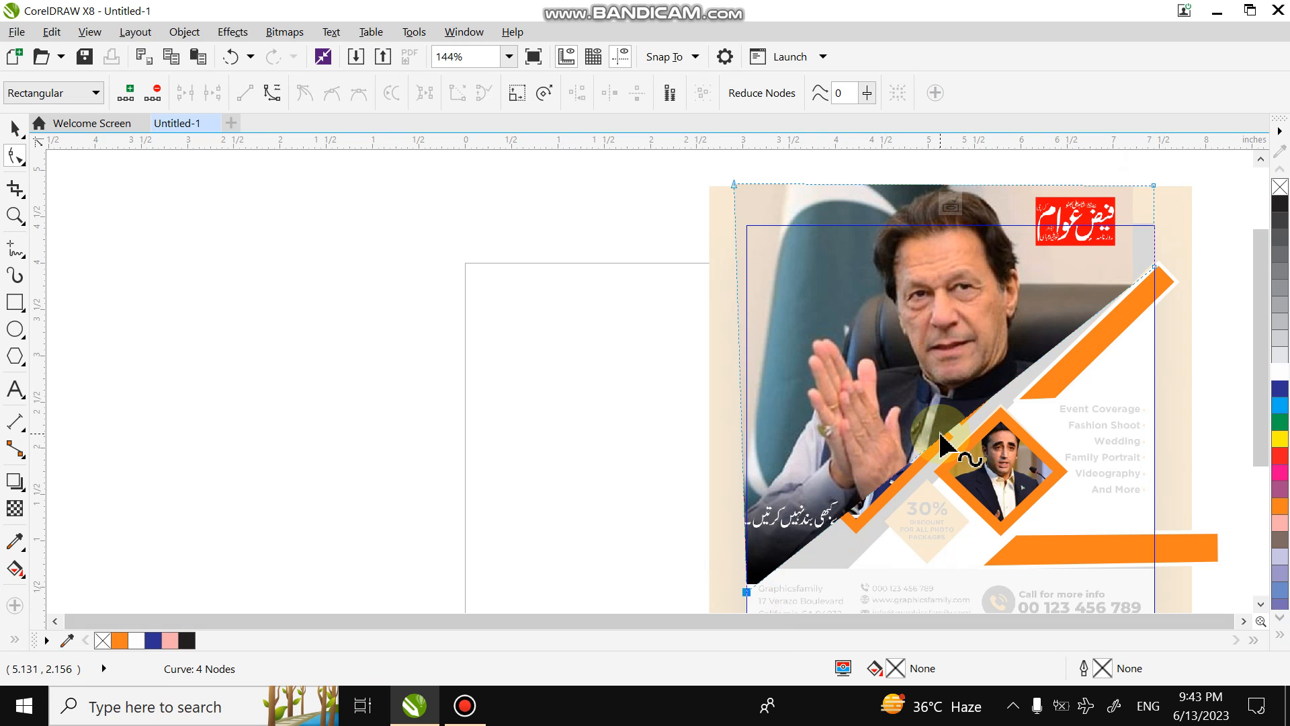
pyautogui.moveTo(941, 435); pyautogui.dragTo(951, 450)
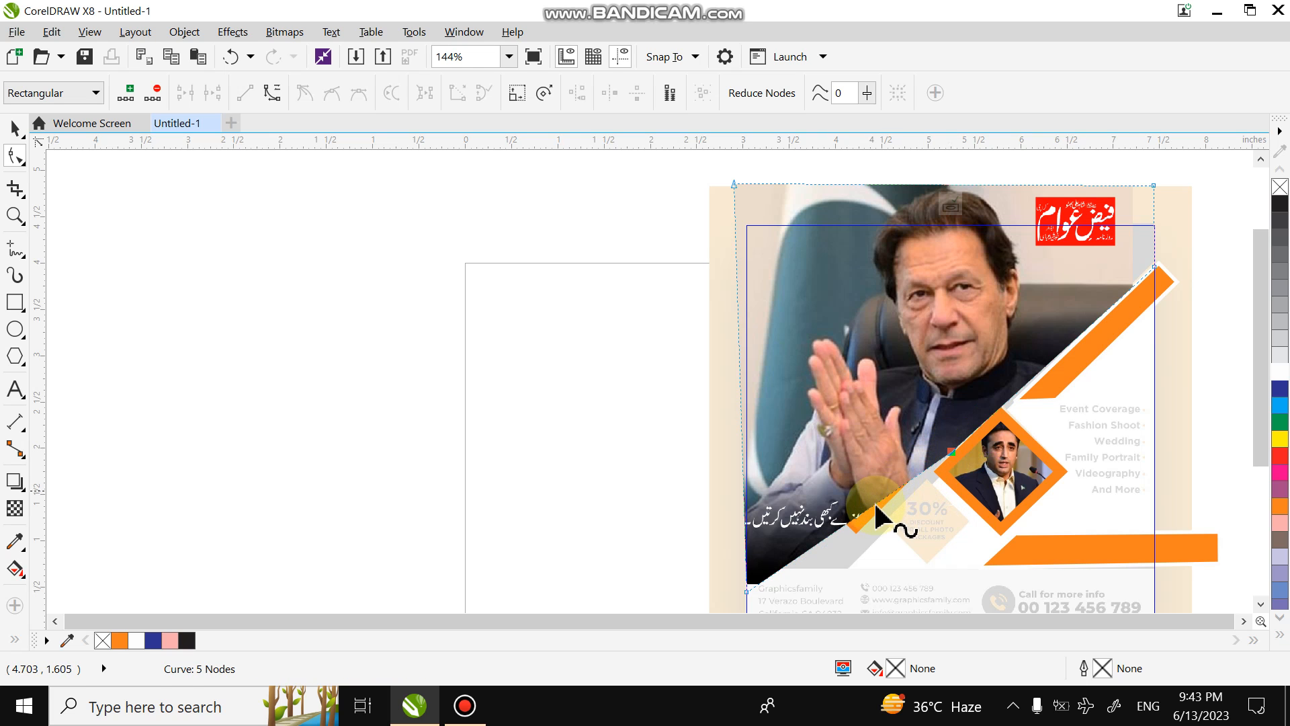
pyautogui.moveTo(874, 518); pyautogui.dragTo(852, 566)
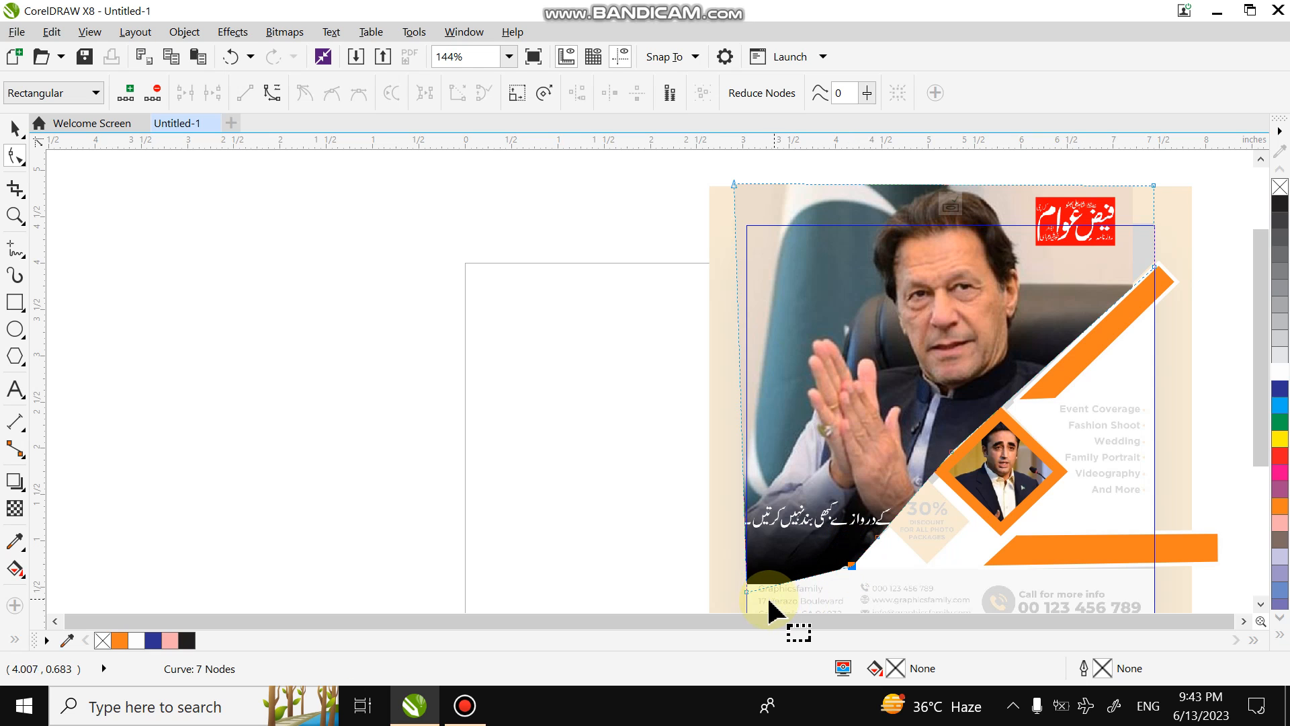
pyautogui.moveTo(751, 590); pyautogui.dragTo(746, 563)
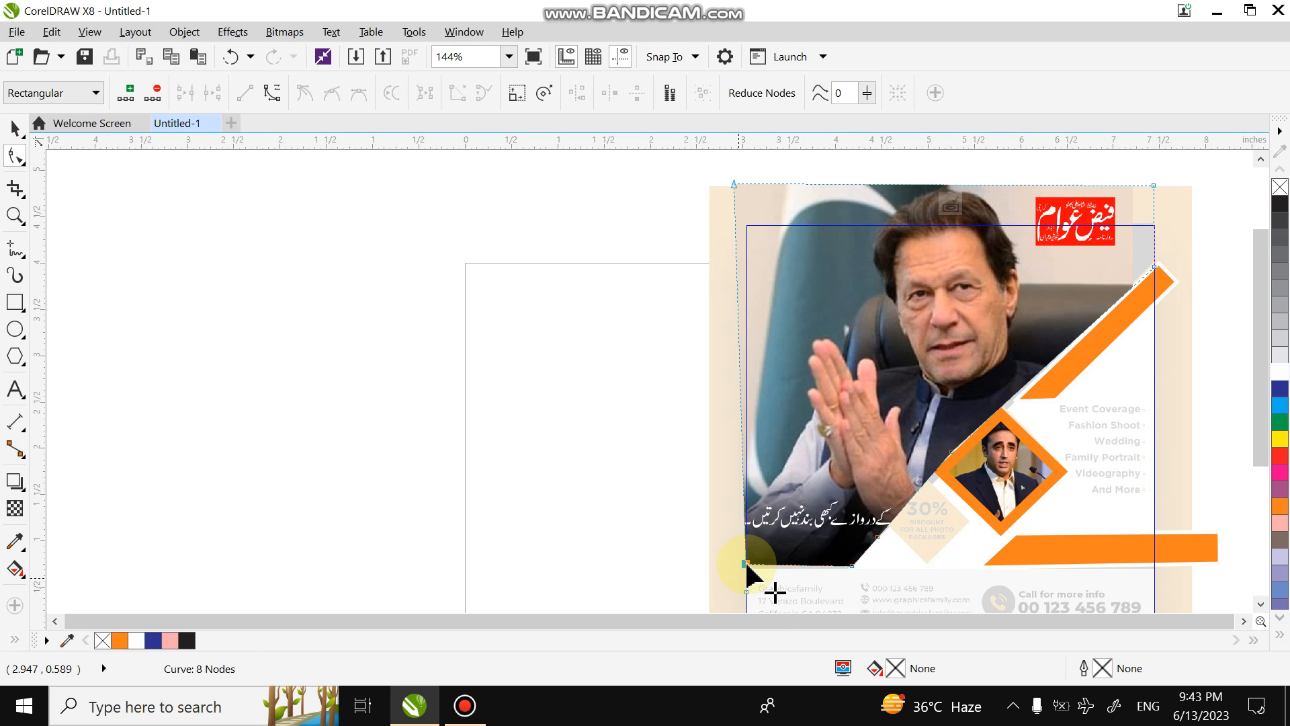
pyautogui.moveTo(747, 570); pyautogui.dragTo(746, 566)
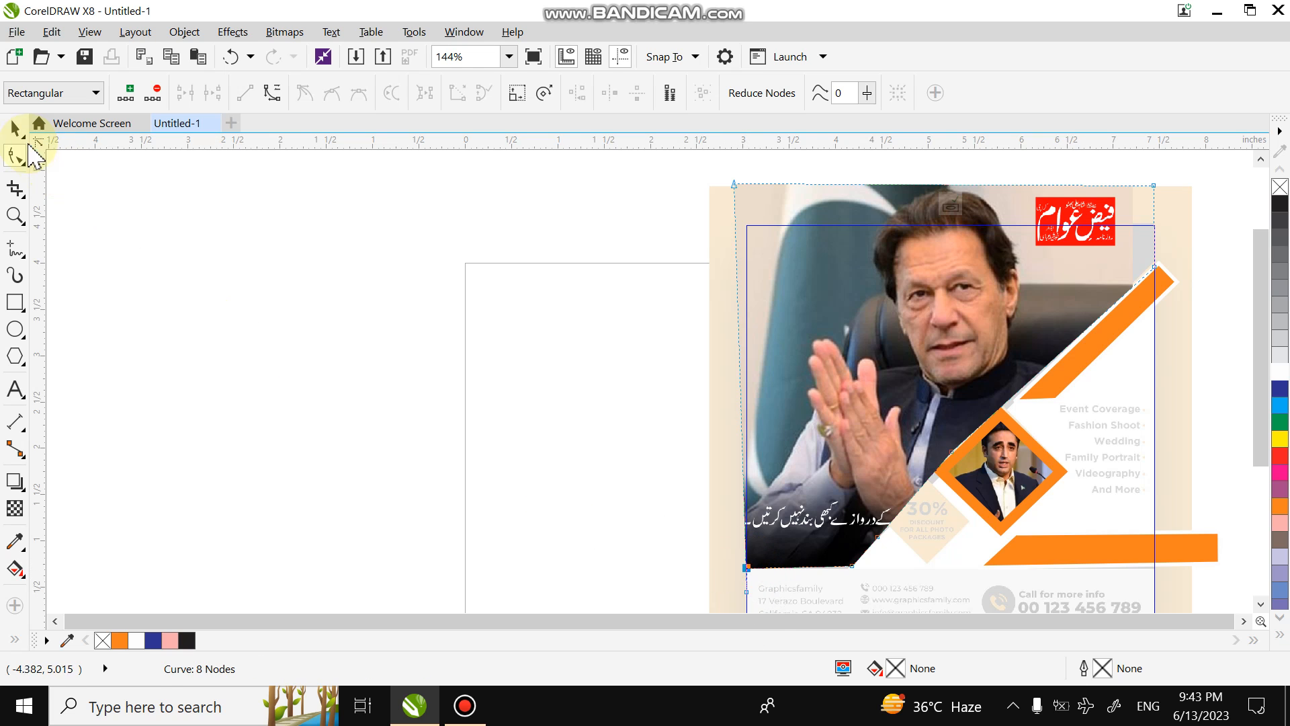
pyautogui.click(16, 131)
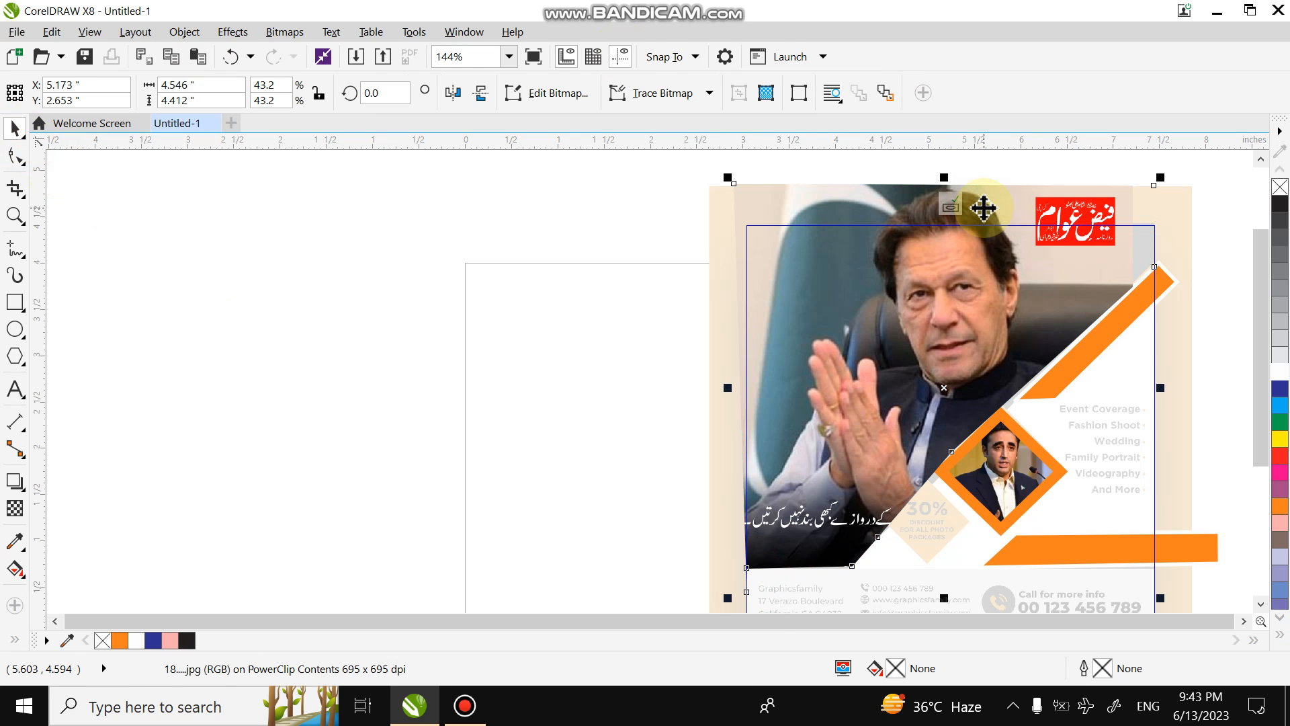
# Try fading the photo upward with a linear transparency from the hands to the panel's upper edge and undo it
pyautogui.click(14, 508)
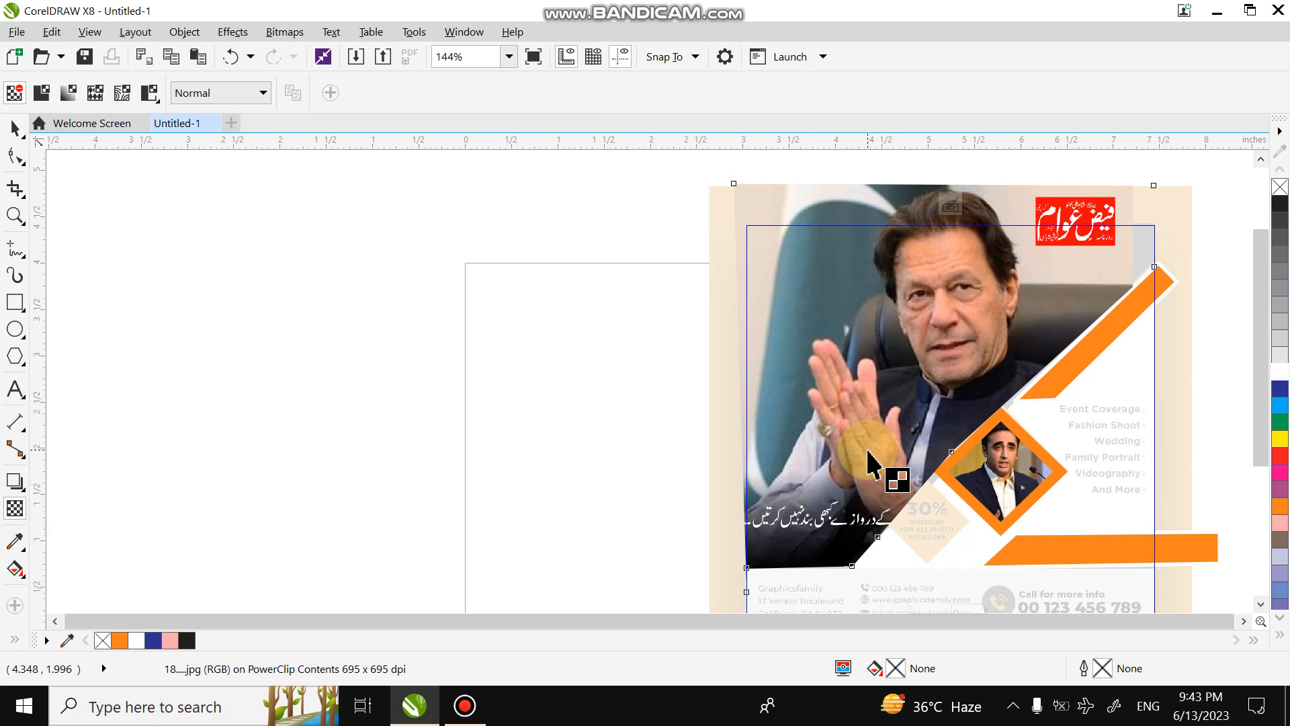
pyautogui.moveTo(862, 438); pyautogui.dragTo(823, 223)
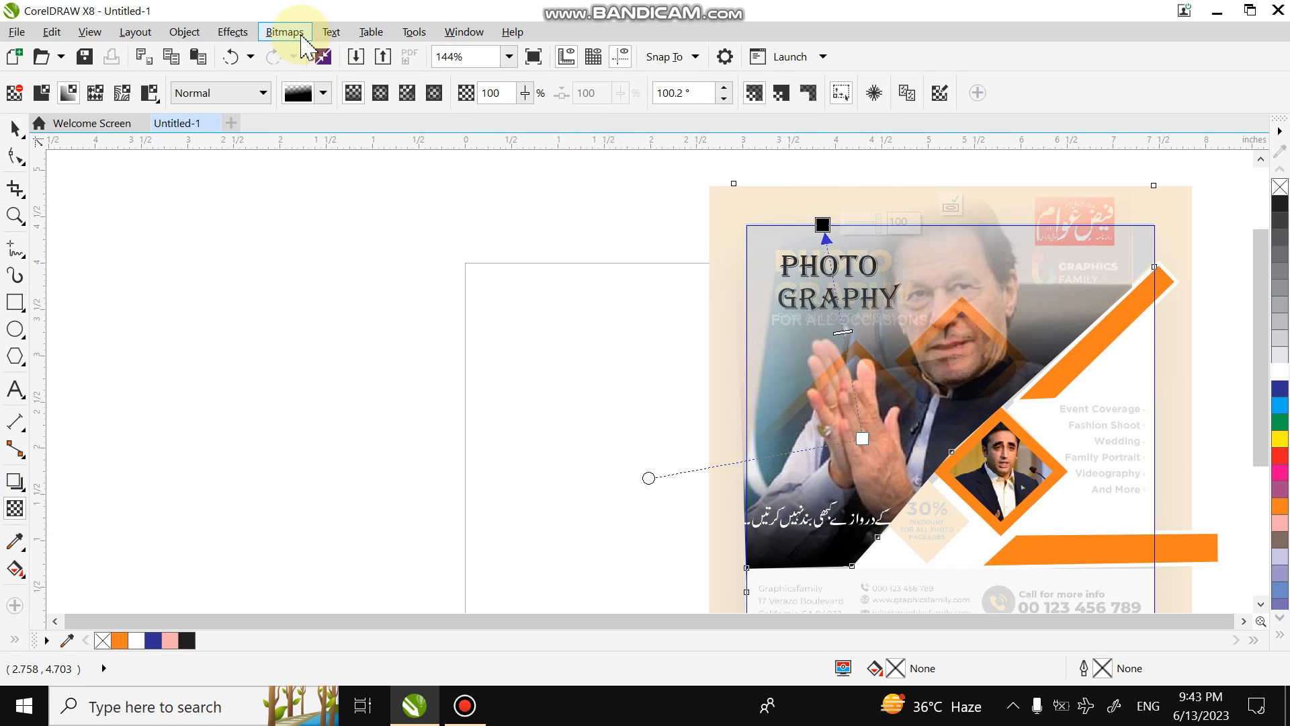
pyautogui.click(250, 57)
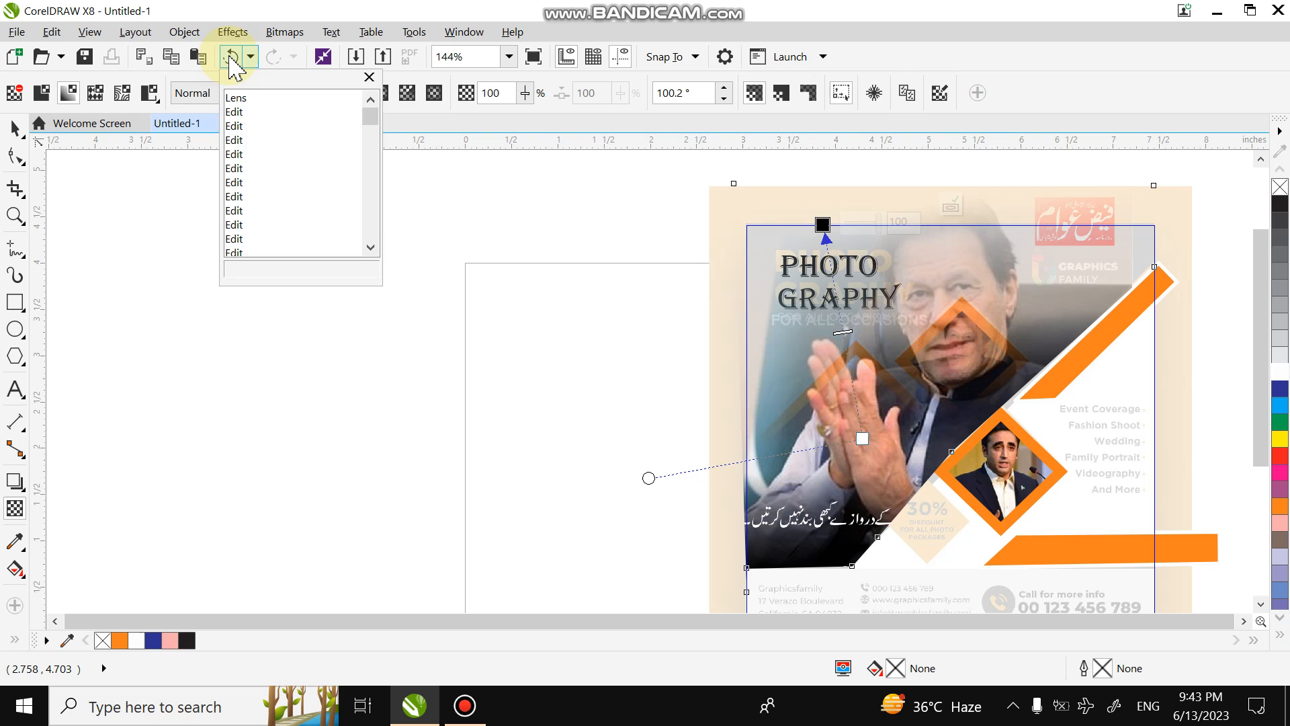
pyautogui.click(230, 57)
# Fade the photo downward with a linear transparency, set the starting node to 61, and finish editing the PowerClip
pyautogui.moveTo(843, 254); pyautogui.dragTo(867, 585)
pyautogui.moveTo(844, 253); pyautogui.dragTo(917, 285)
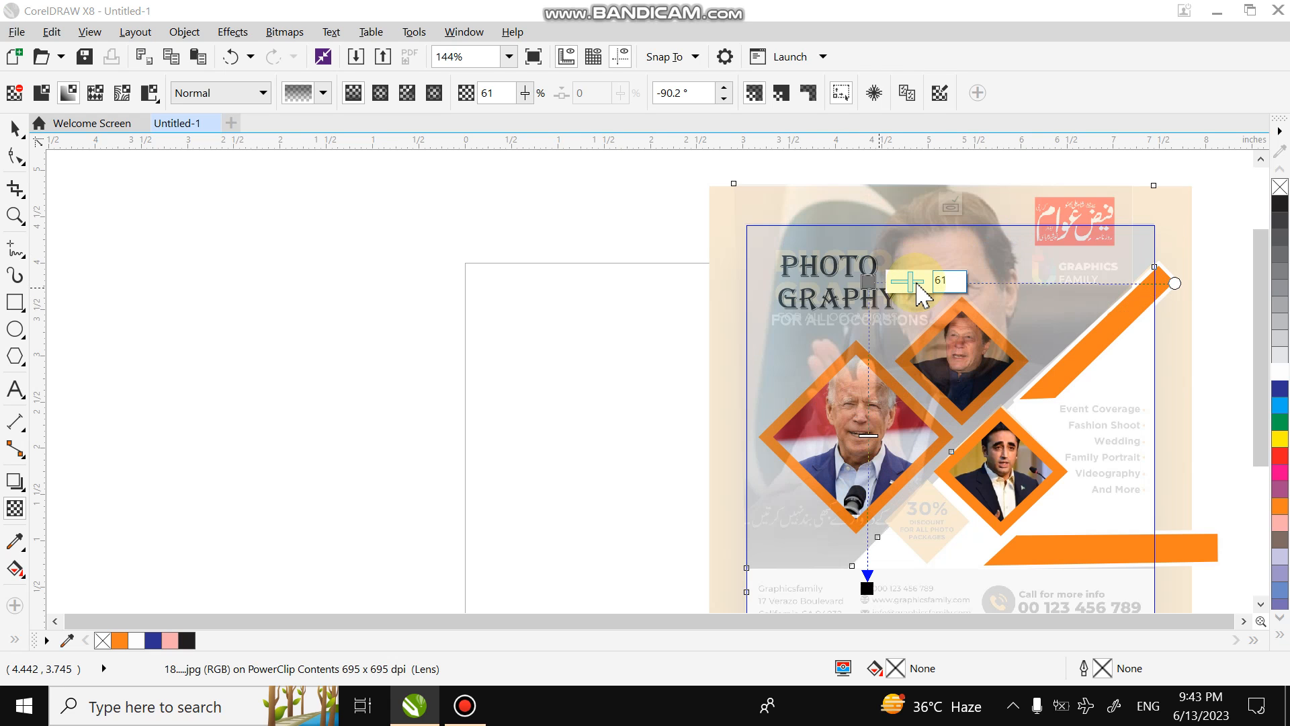
pyautogui.click(954, 208)
pyautogui.click(657, 326)
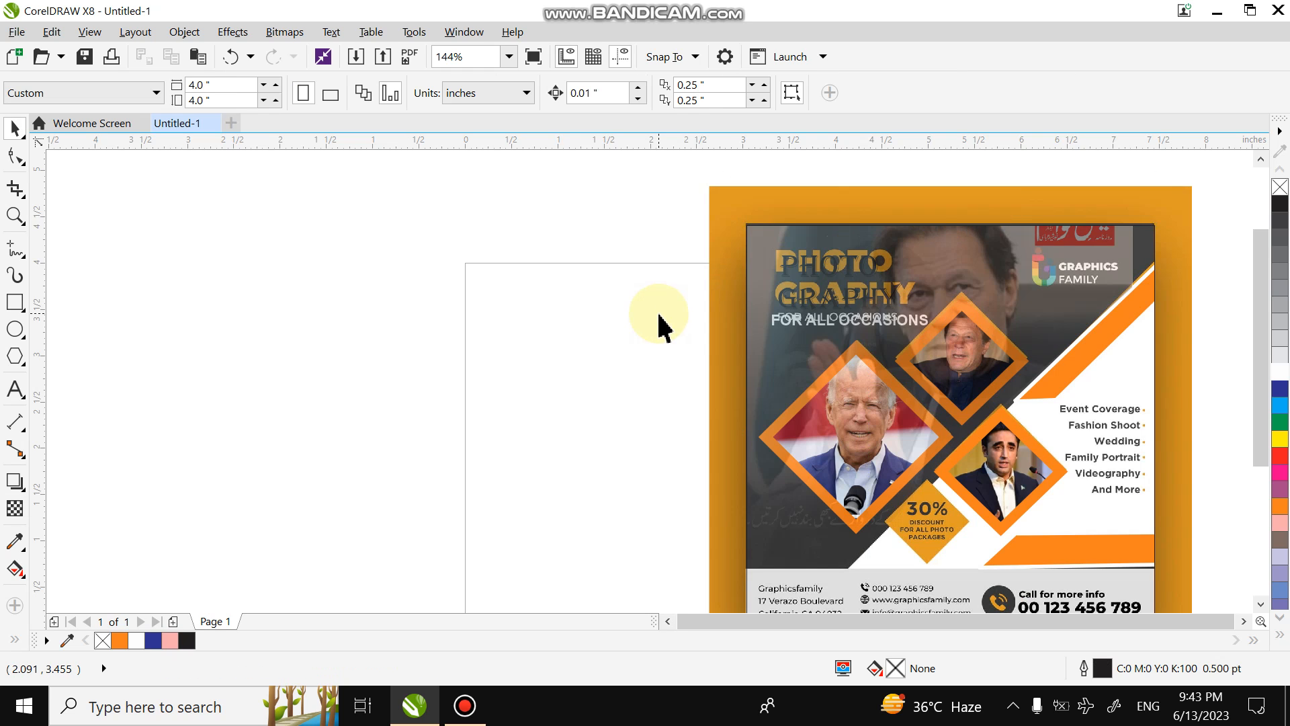
pyautogui.click(908, 350)
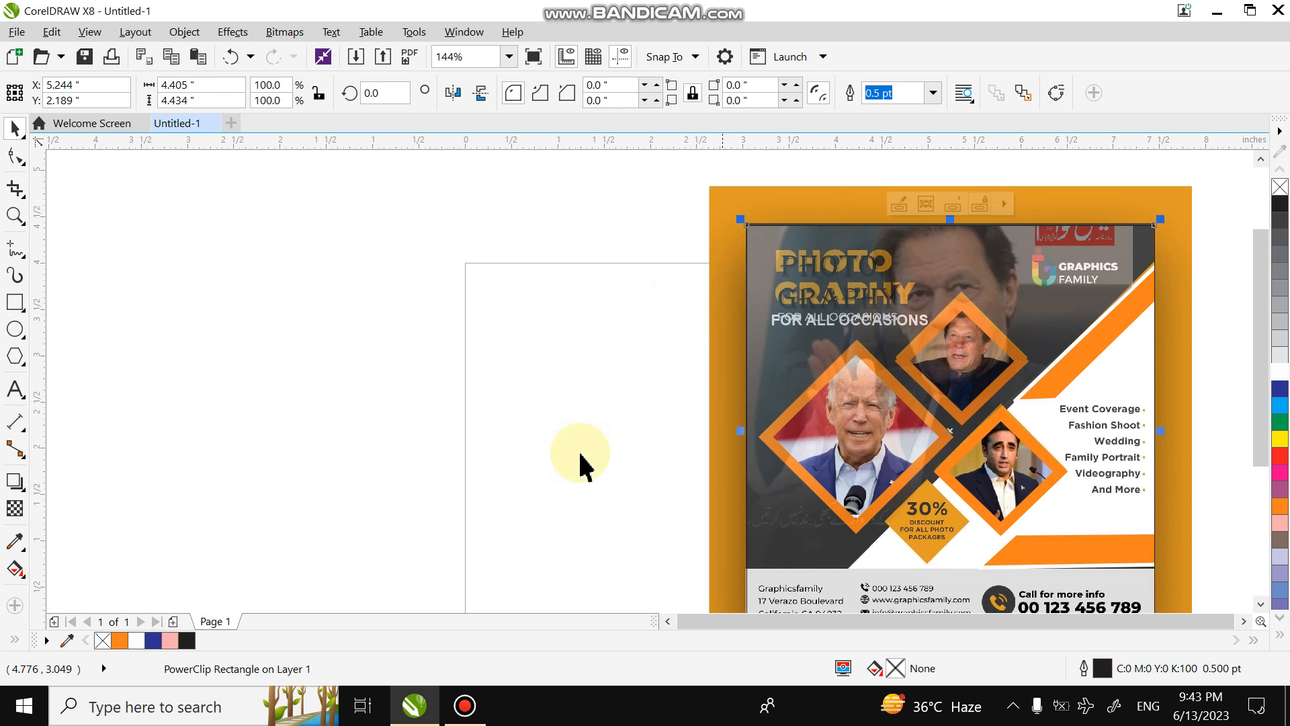
pyautogui.click(482, 712)
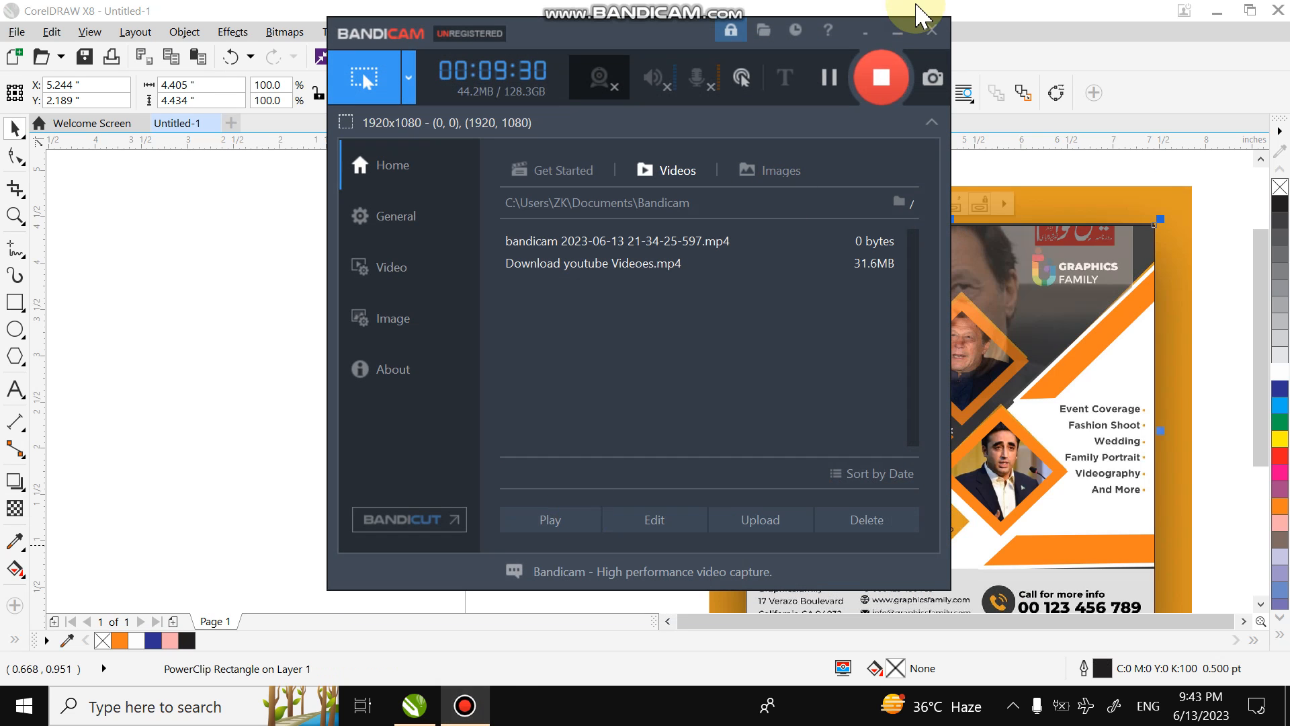